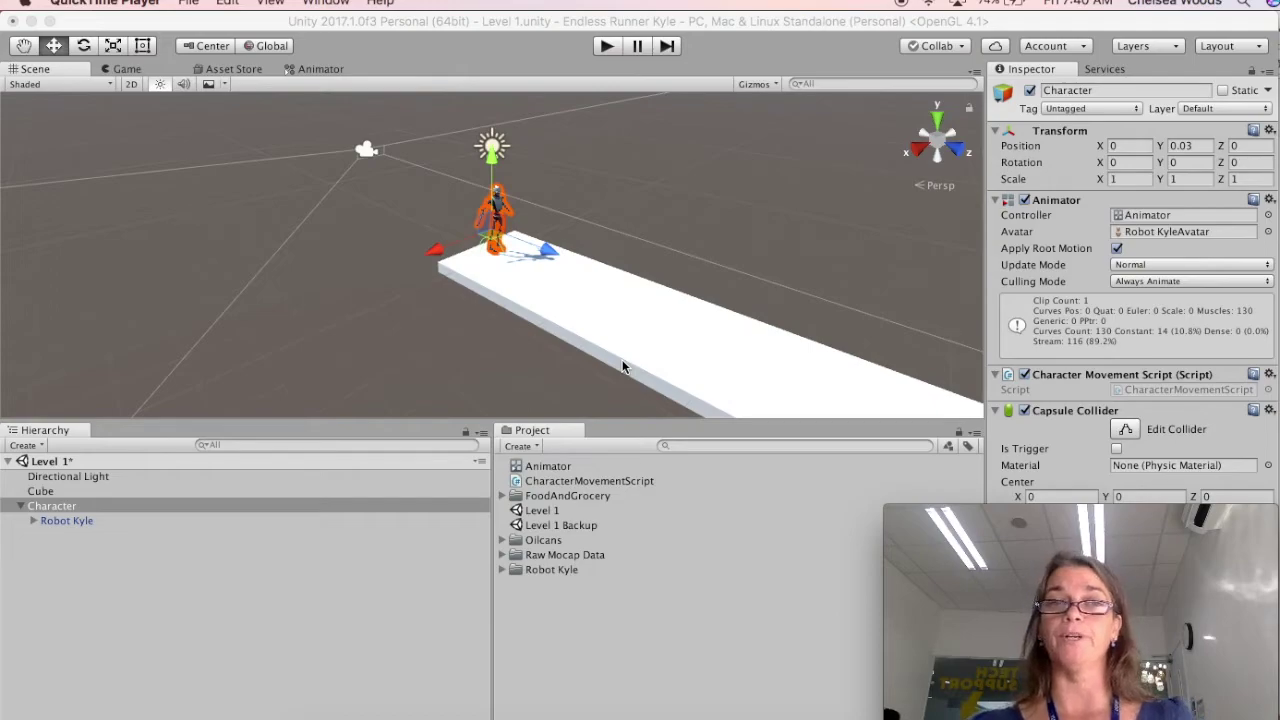
Replace the Character's Capsule Collider with a Character Controller component.
{"action": "mouse_move", "coordinate": [964, 593]}
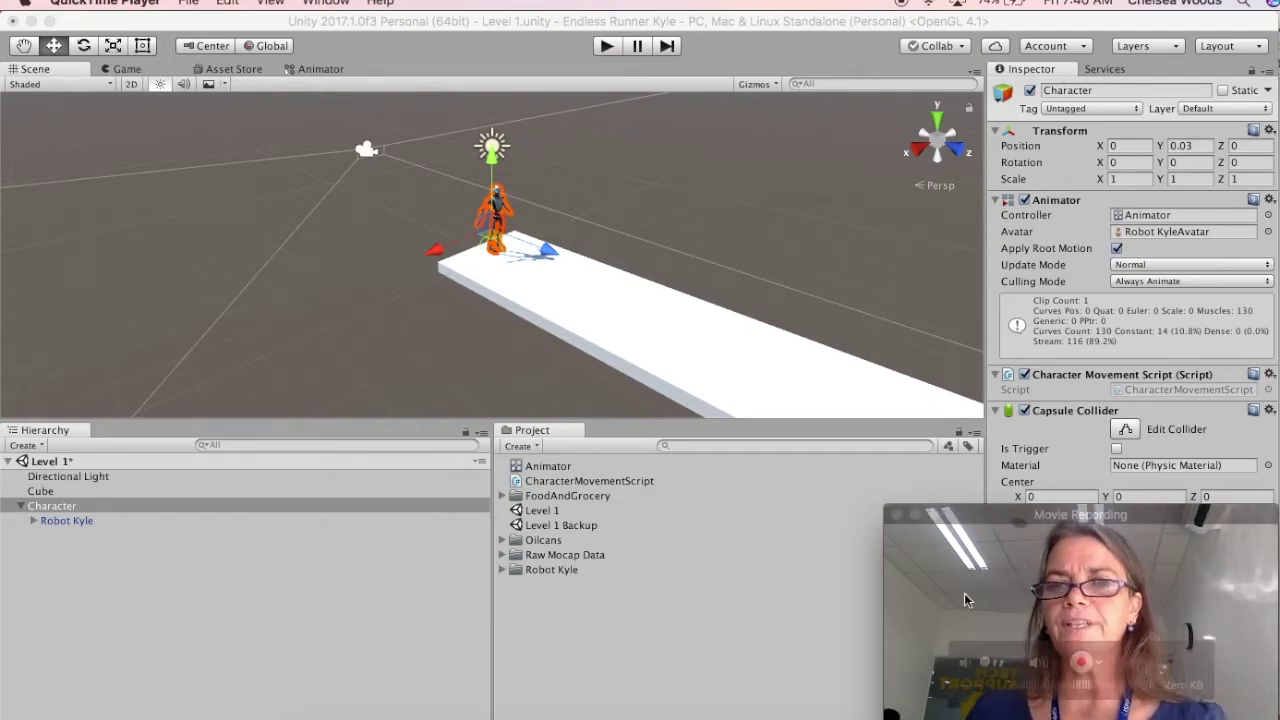
{"action": "left_click_drag", "start_coordinate": [1015, 514], "coordinate": [688, 515]}
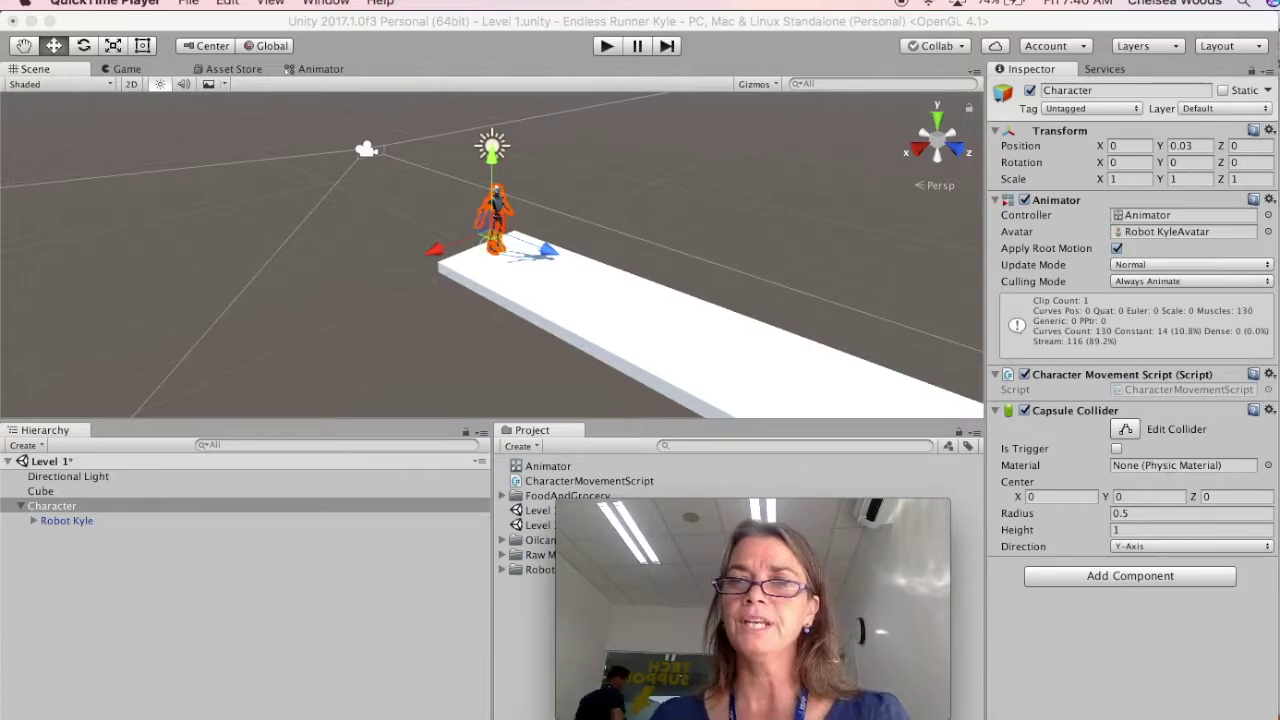
{"action": "left_click", "coordinate": [1270, 412]}
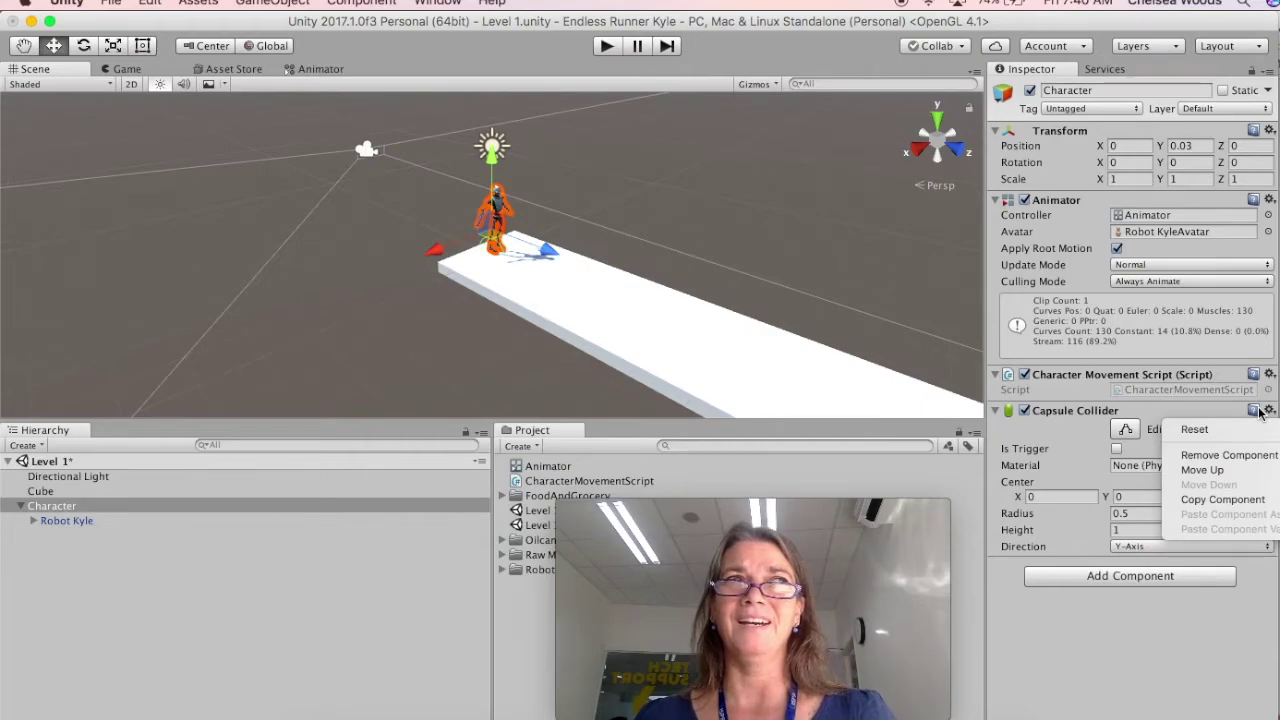
{"action": "left_click", "coordinate": [1245, 458]}
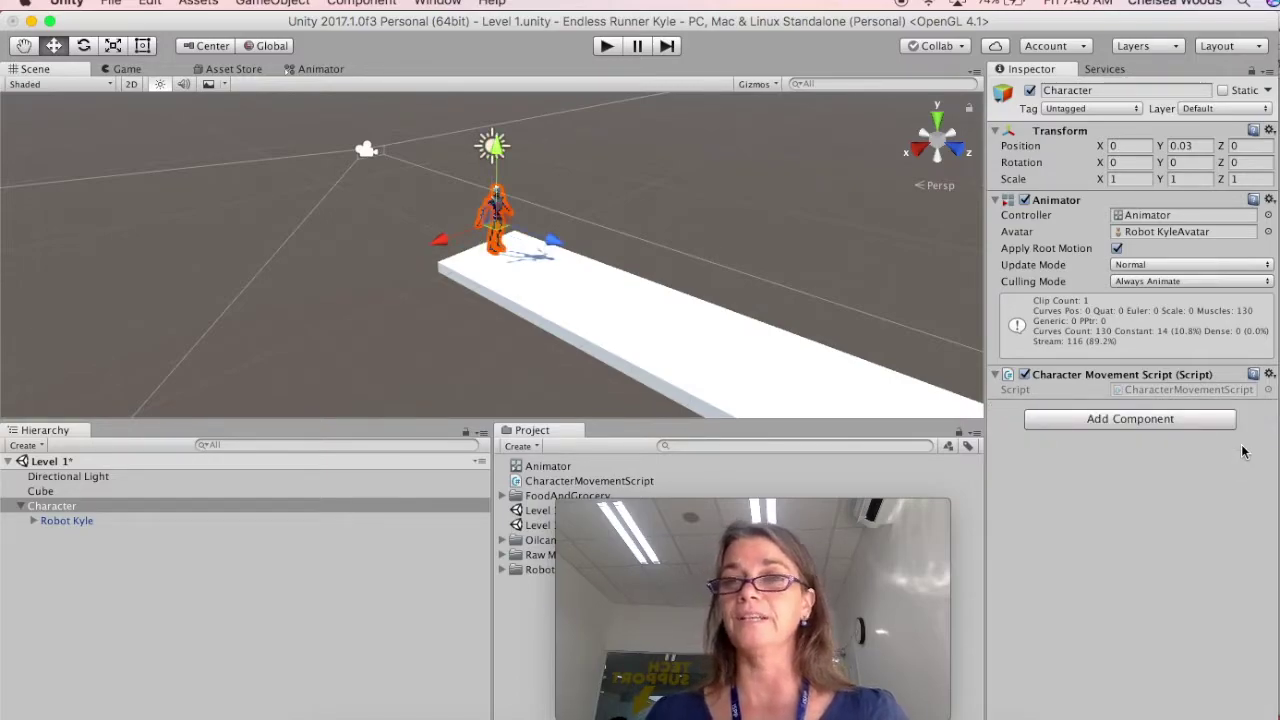
{"action": "left_click", "coordinate": [1203, 420]}
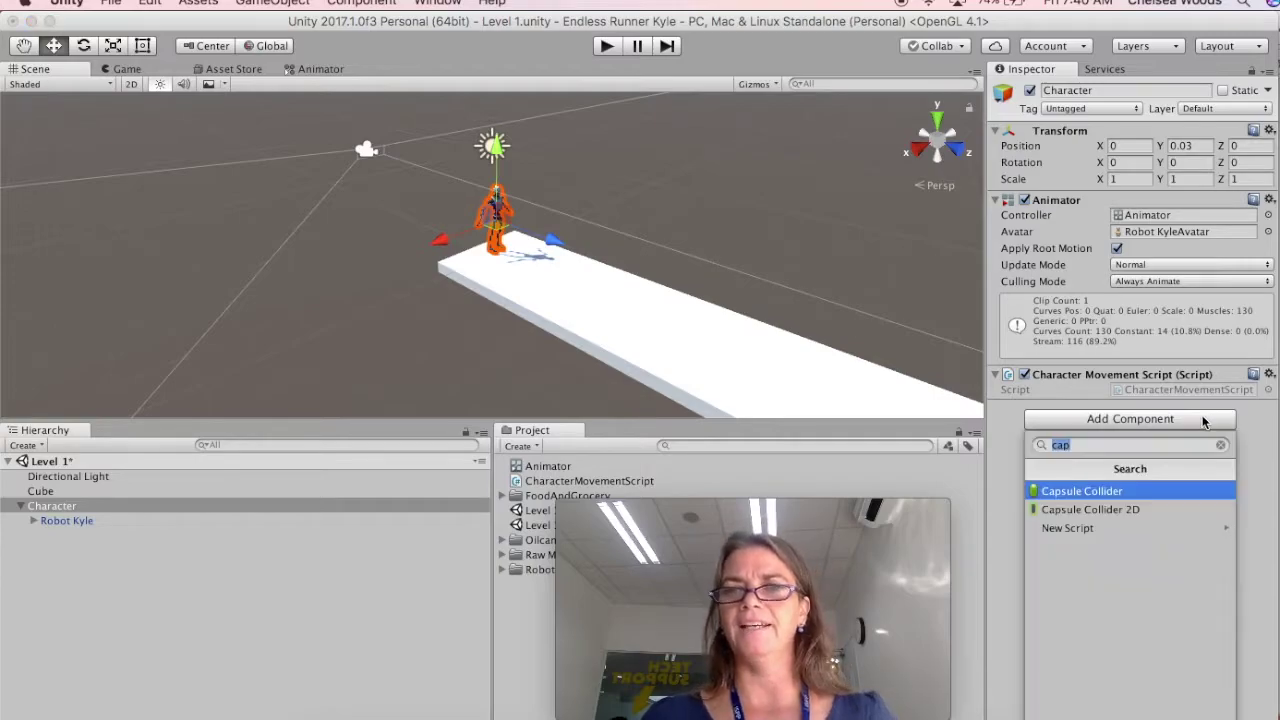
{"action": "type", "text": "char"}
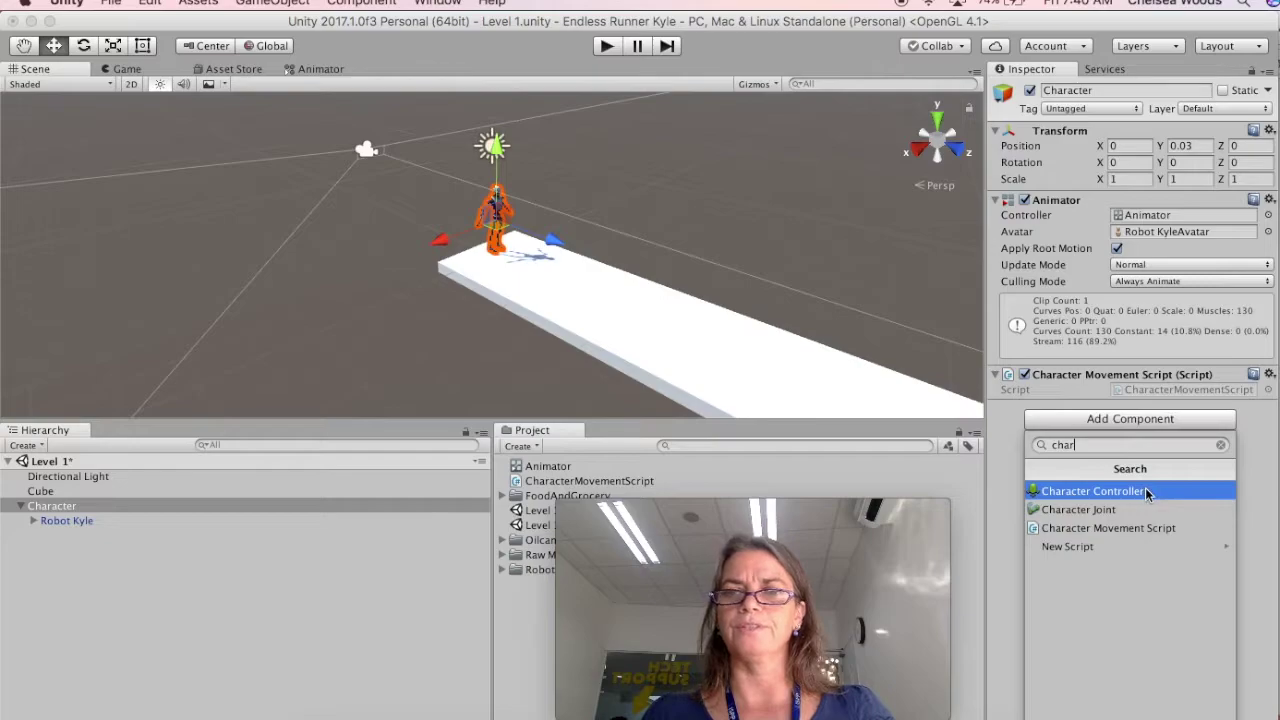
{"action": "left_click", "coordinate": [1145, 491]}
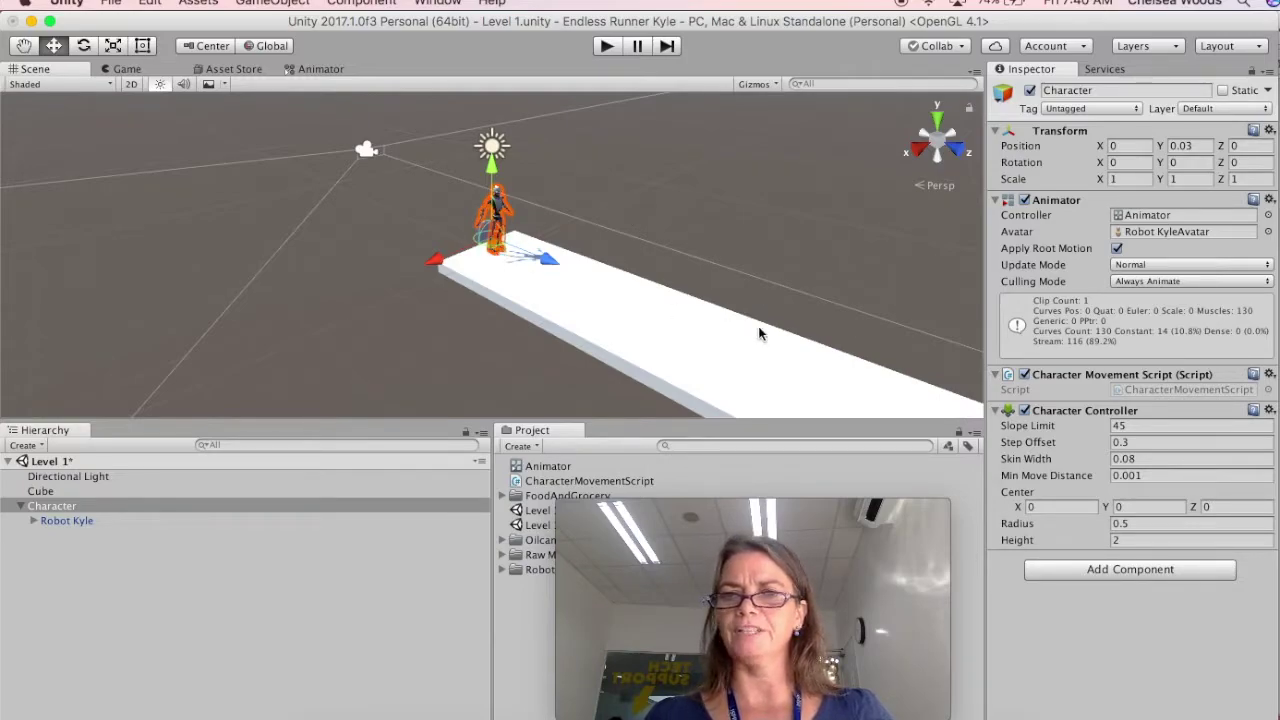
Set the Character Controller's center Y to 1 and its radius to 0.25.
{"action": "left_click", "coordinate": [1131, 503]}
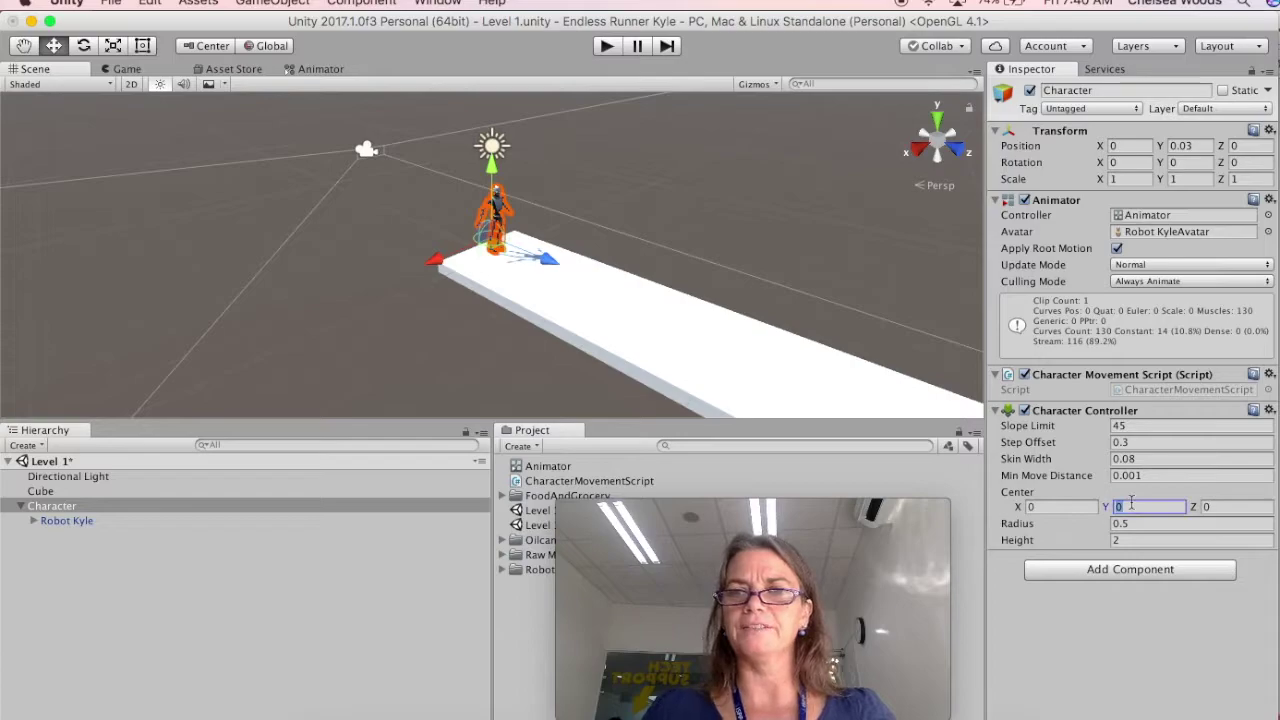
{"action": "type", "text": "1"}
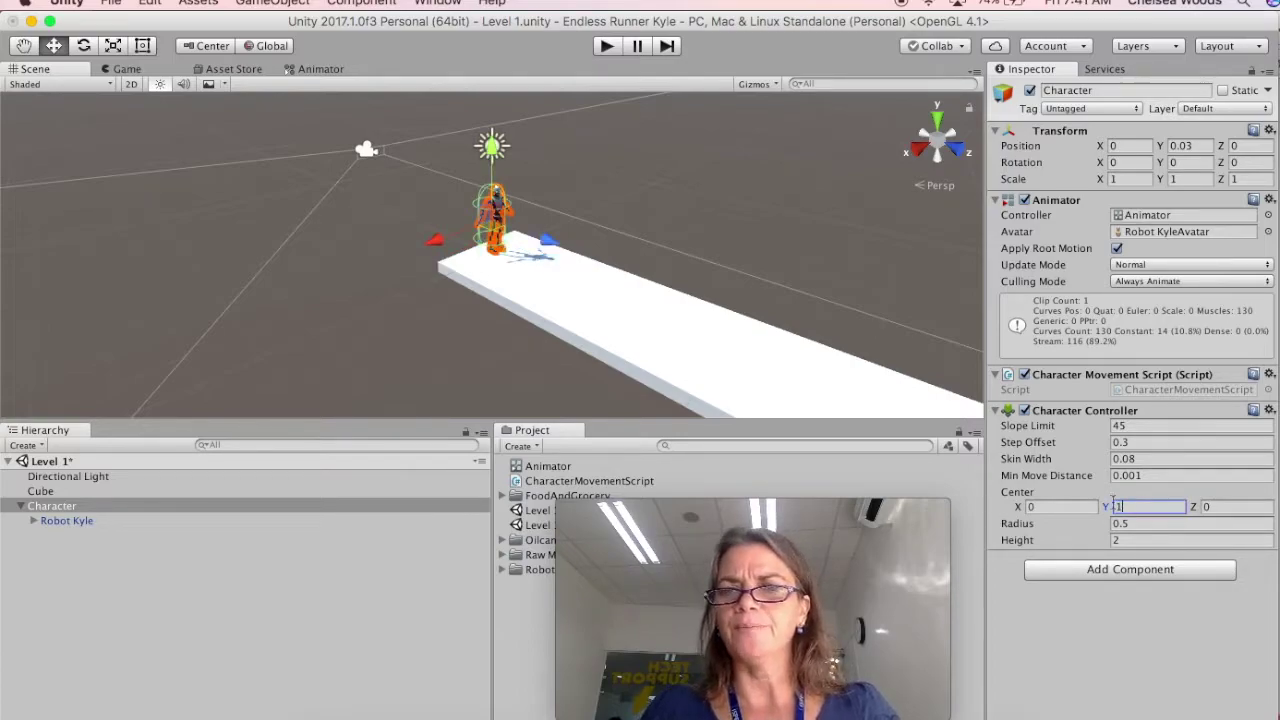
{"action": "left_click", "coordinate": [1143, 521]}
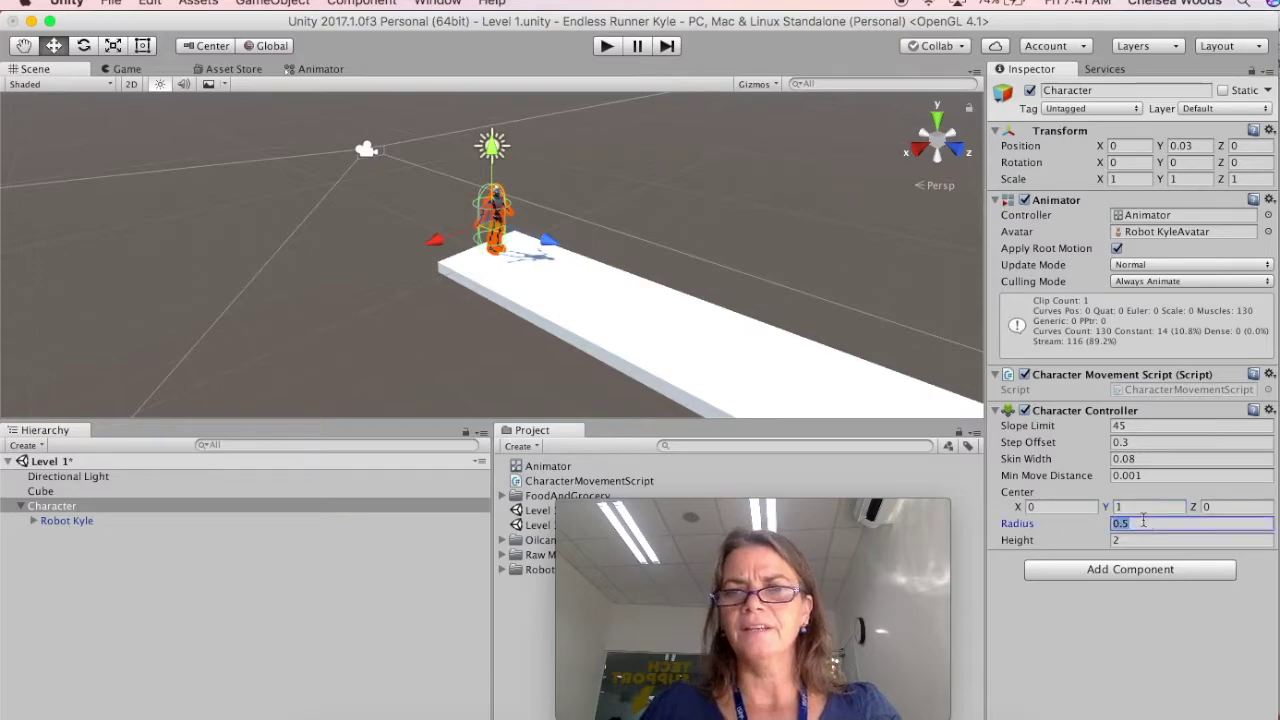
{"action": "type", "text": ".25"}
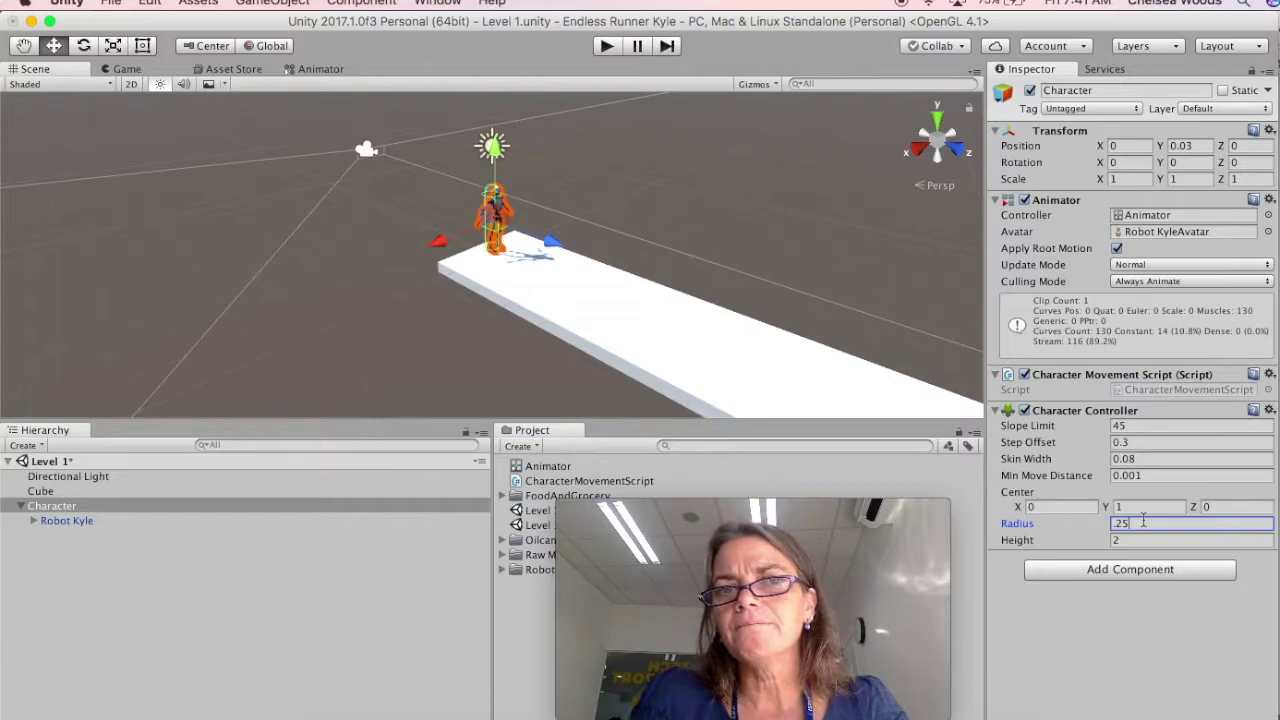
{"action": "left_click", "coordinate": [1063, 647]}
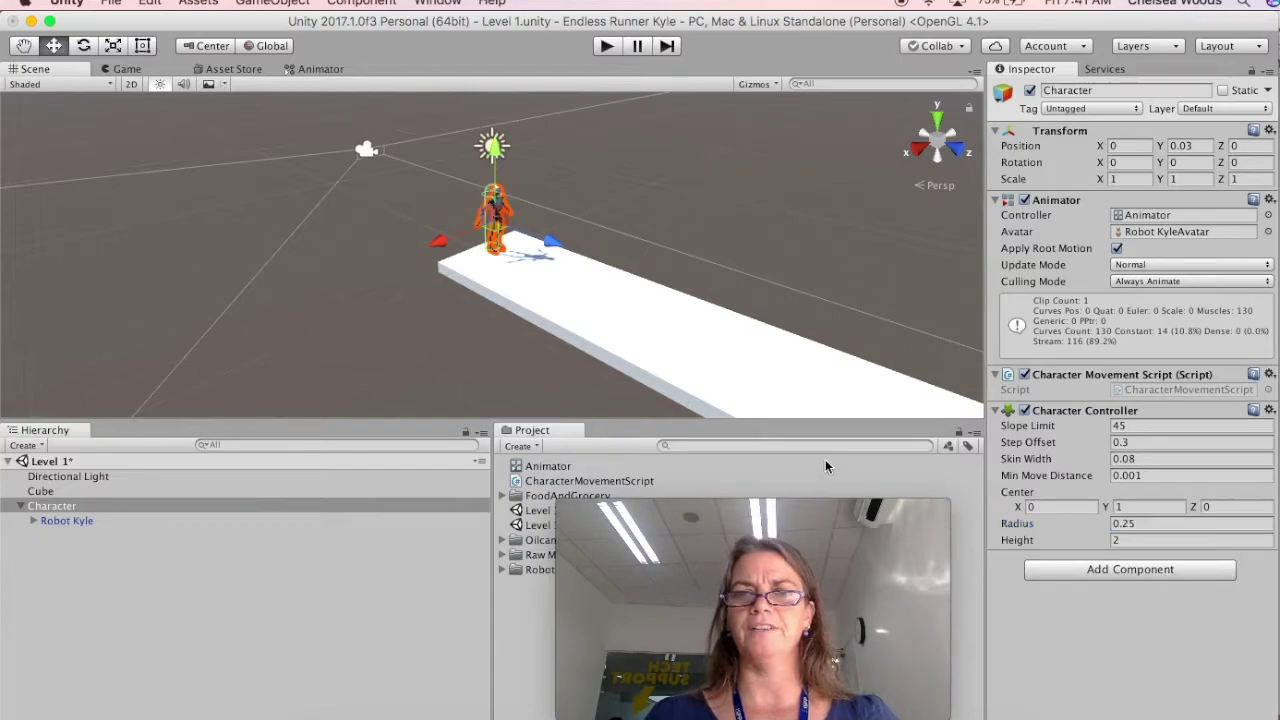
{"action": "mouse_move", "coordinate": [796, 509]}
{"action": "left_click_drag", "start_coordinate": [799, 505], "coordinate": [1129, 511]}
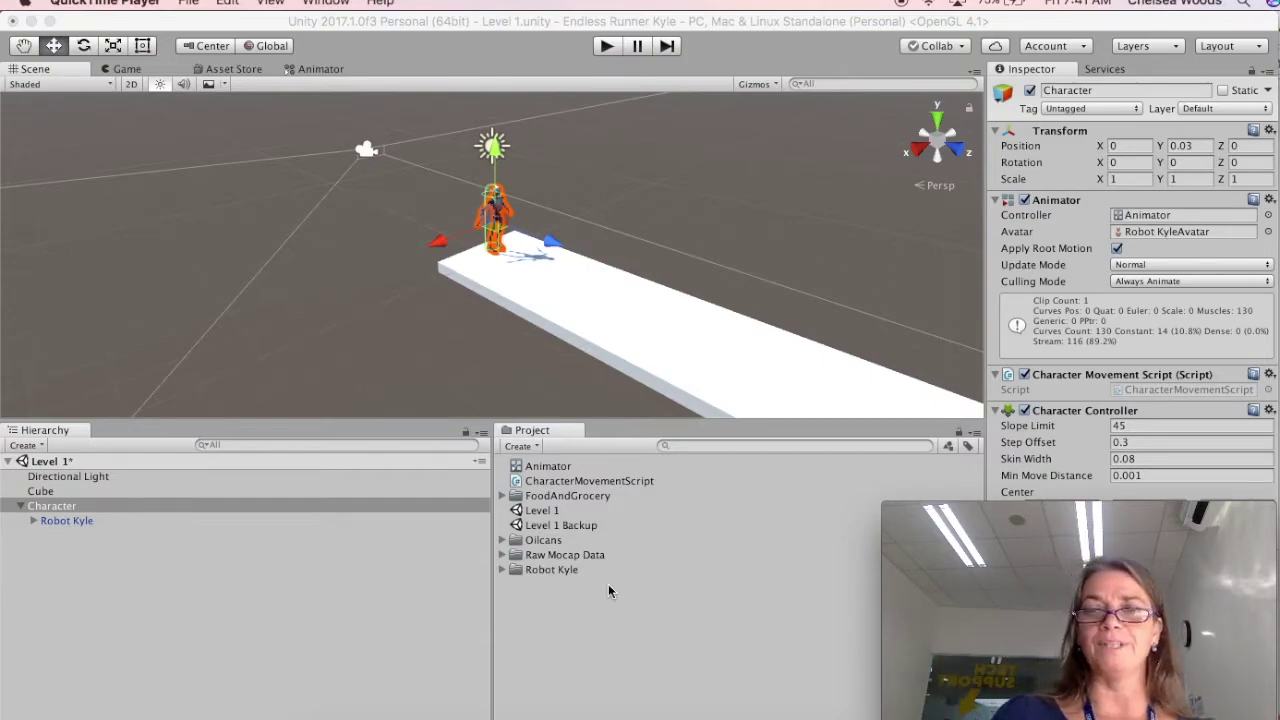
Search the Asset Store for vegetables, limit the results to free assets, and look over the listed packages.
{"action": "left_click", "coordinate": [224, 69]}
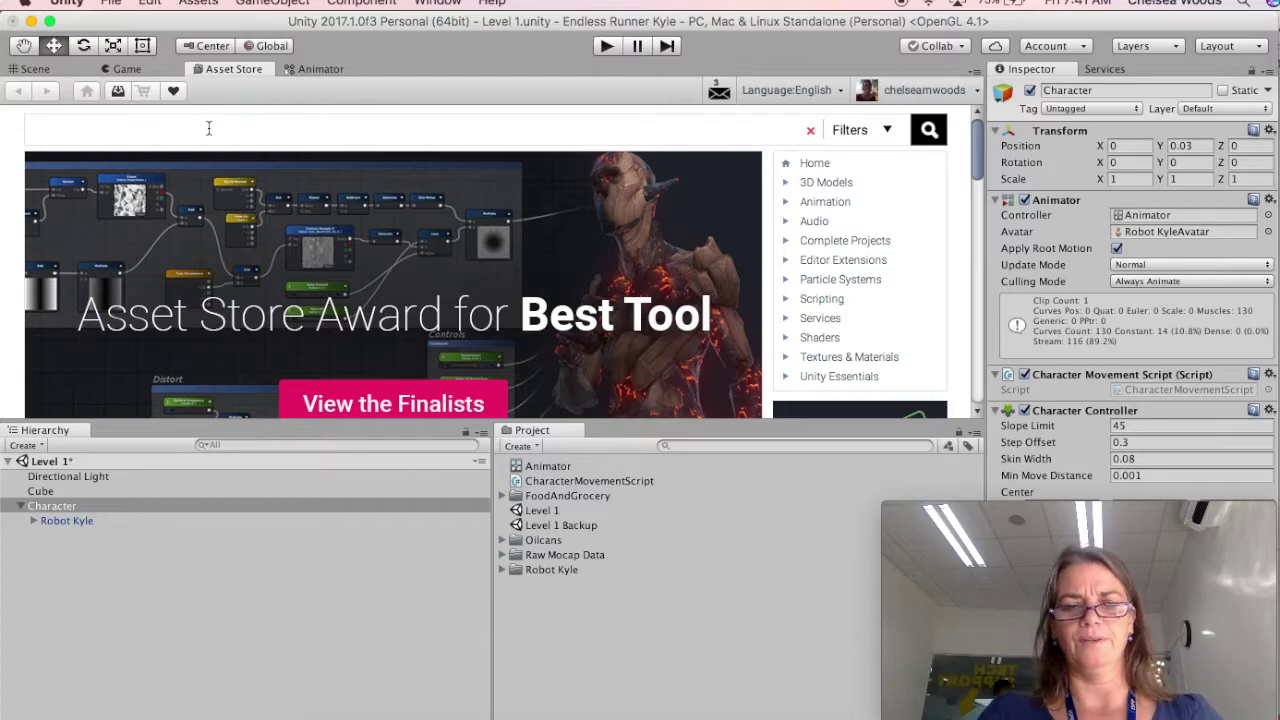
{"action": "type", "text": "ge"}
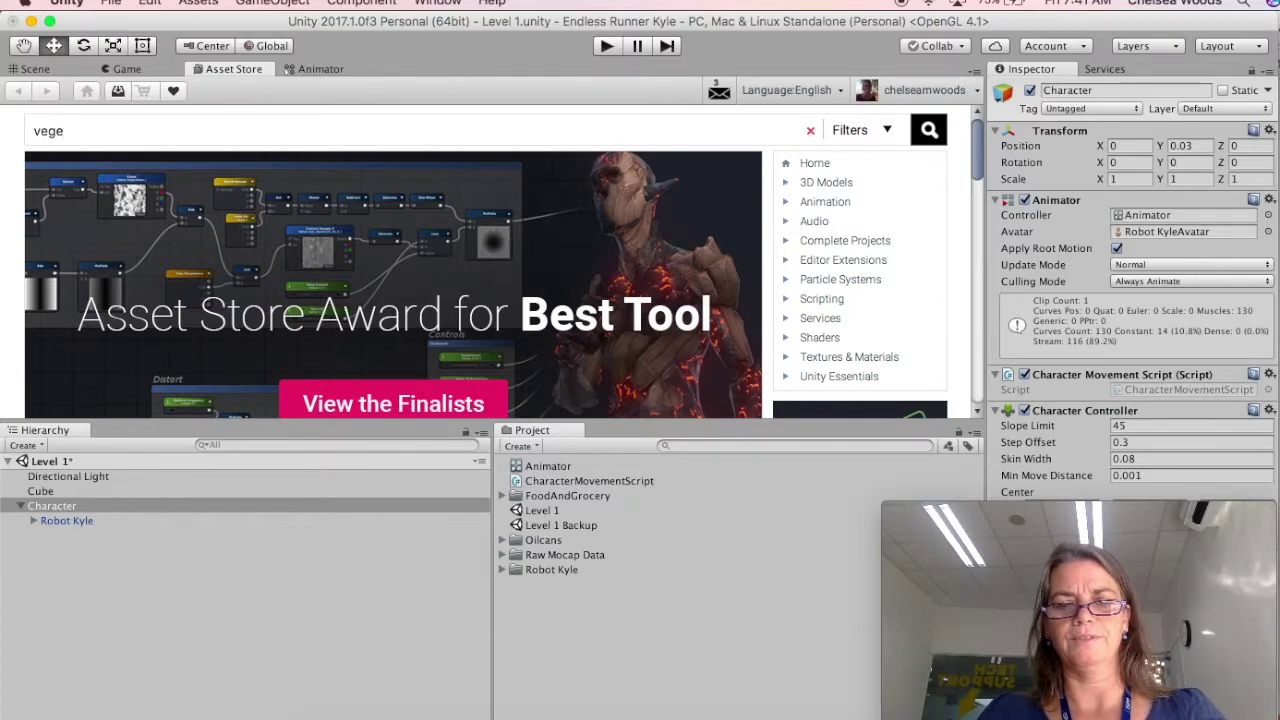
{"action": "type", "text": "tables"}
{"action": "key", "text": "Return"}
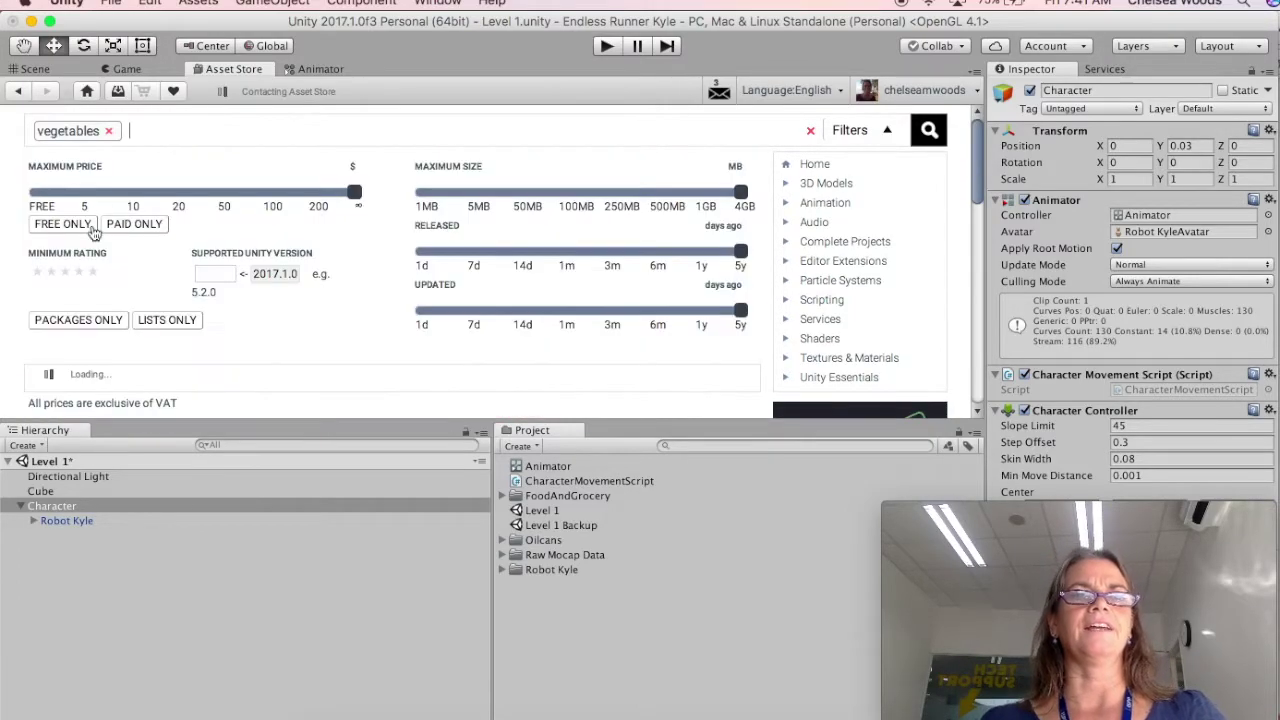
{"action": "left_click", "coordinate": [60, 226]}
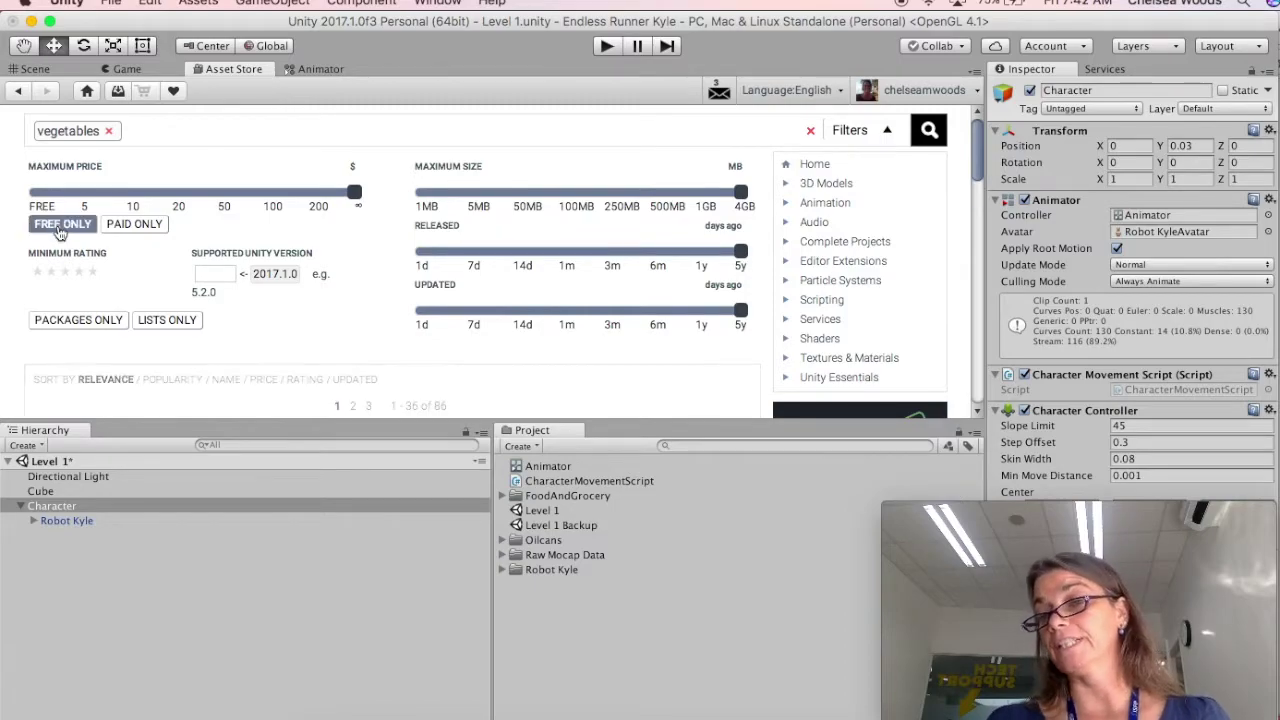
{"action": "scroll", "coordinate": [418, 295], "scroll_direction": "down", "scroll_amount": 5}
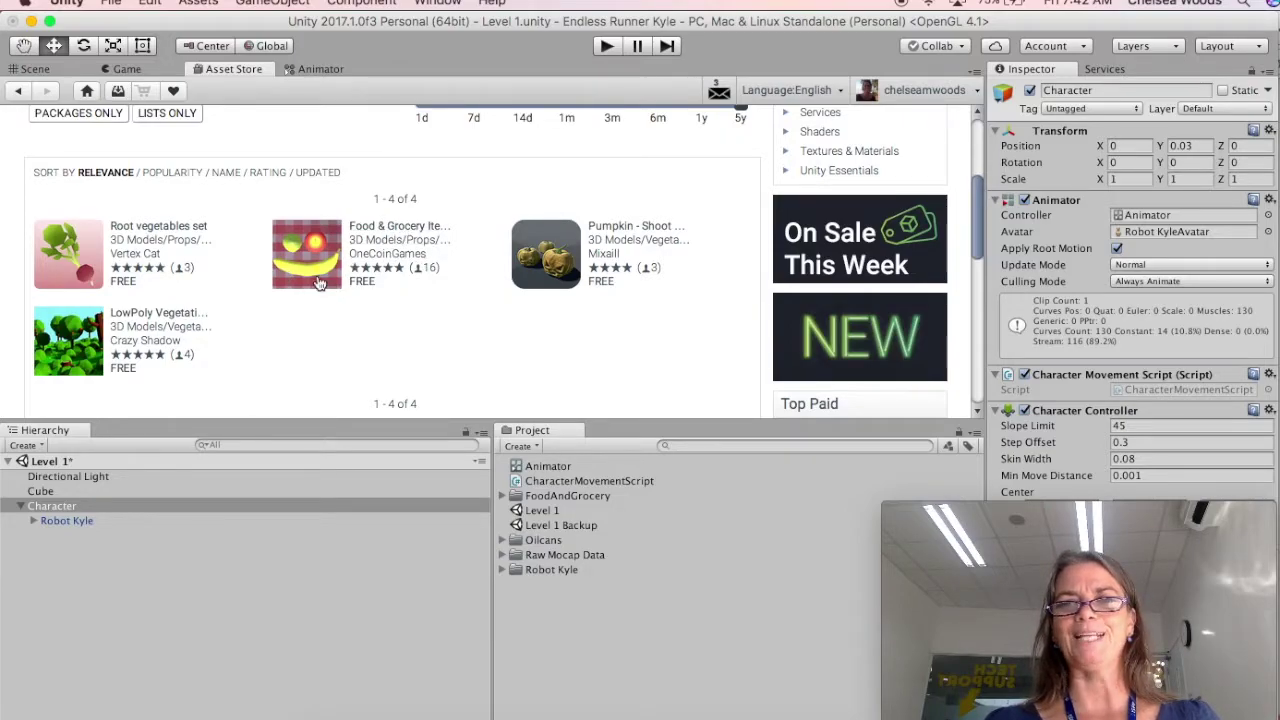
{"action": "scroll", "coordinate": [579, 340], "scroll_direction": "up", "scroll_amount": 5}
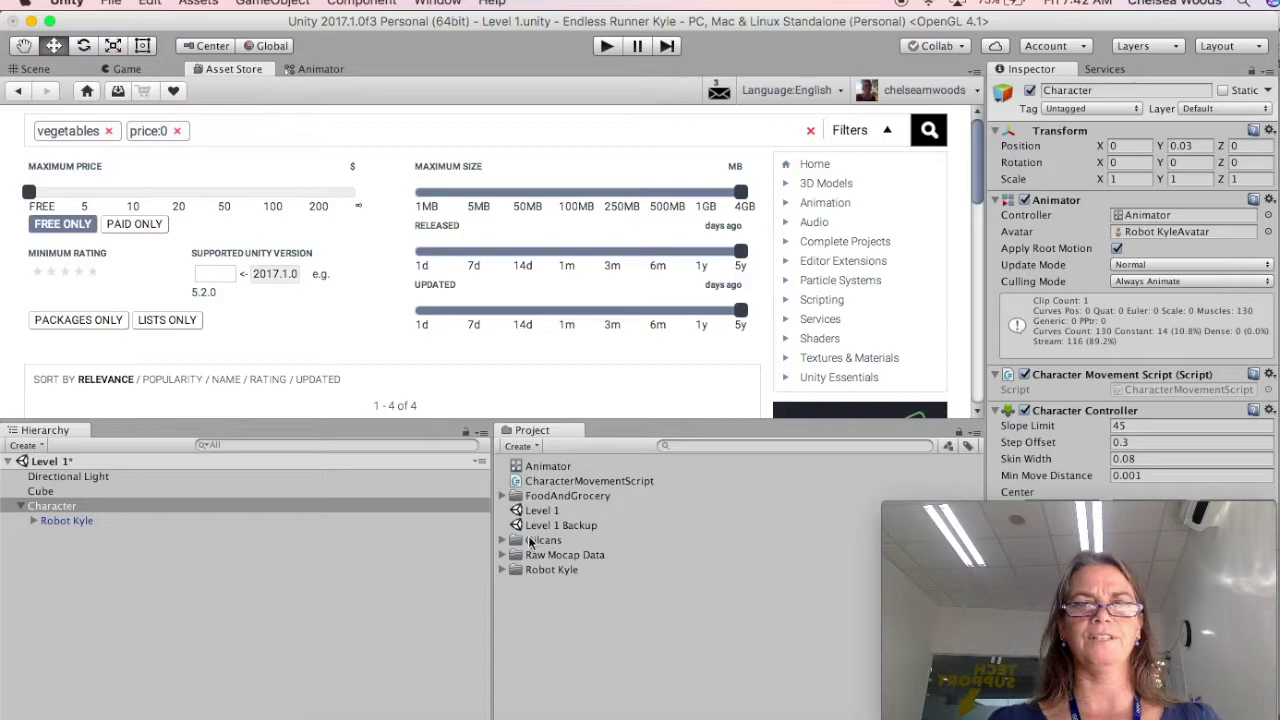
{"action": "left_click", "coordinate": [17, 91]}
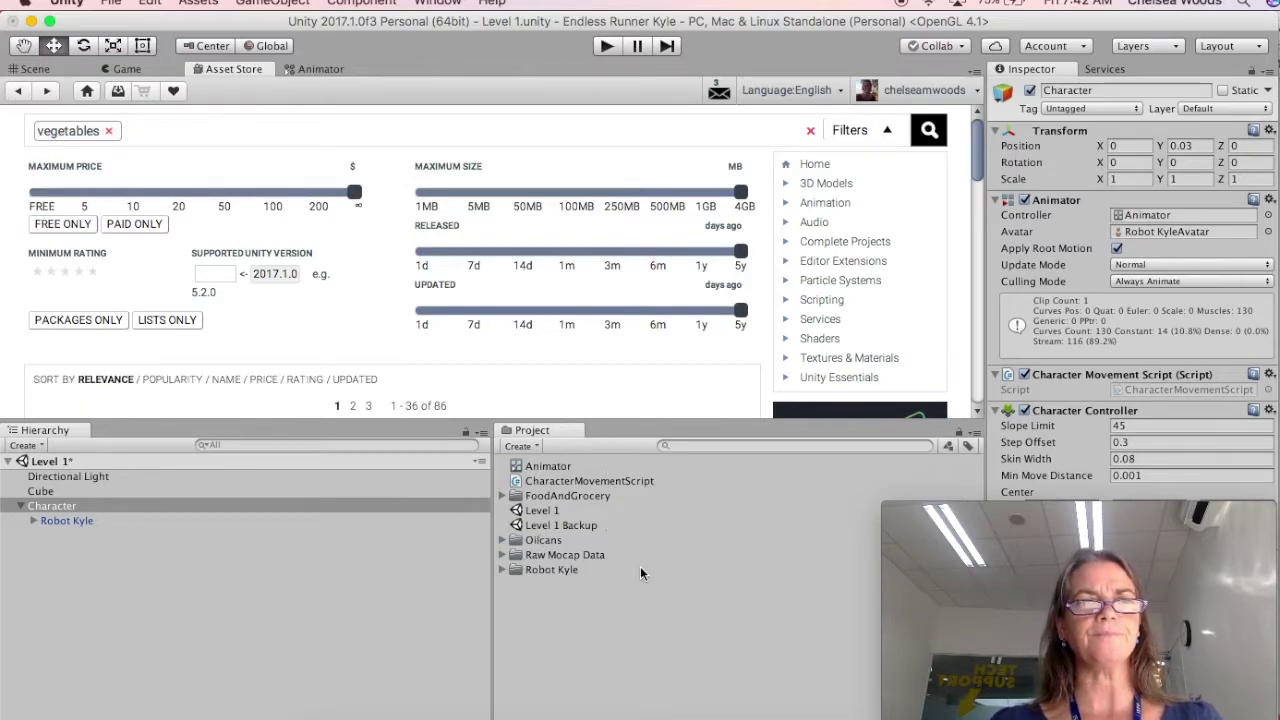
Return to the scene and place the Avocado model from the FoodAndGrocery Items folder on the platform, at about X -0.97, Y 0.15, Z 1.98.
{"action": "left_click", "coordinate": [20, 508]}
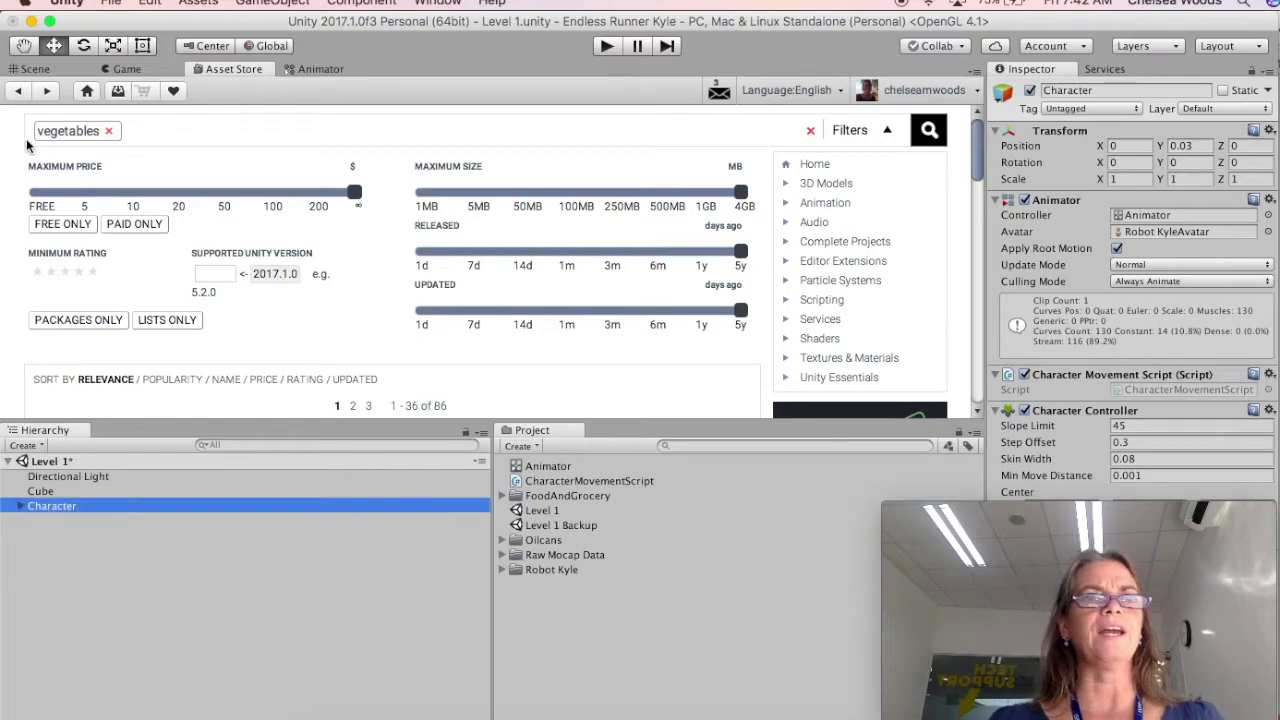
{"action": "left_click", "coordinate": [37, 69]}
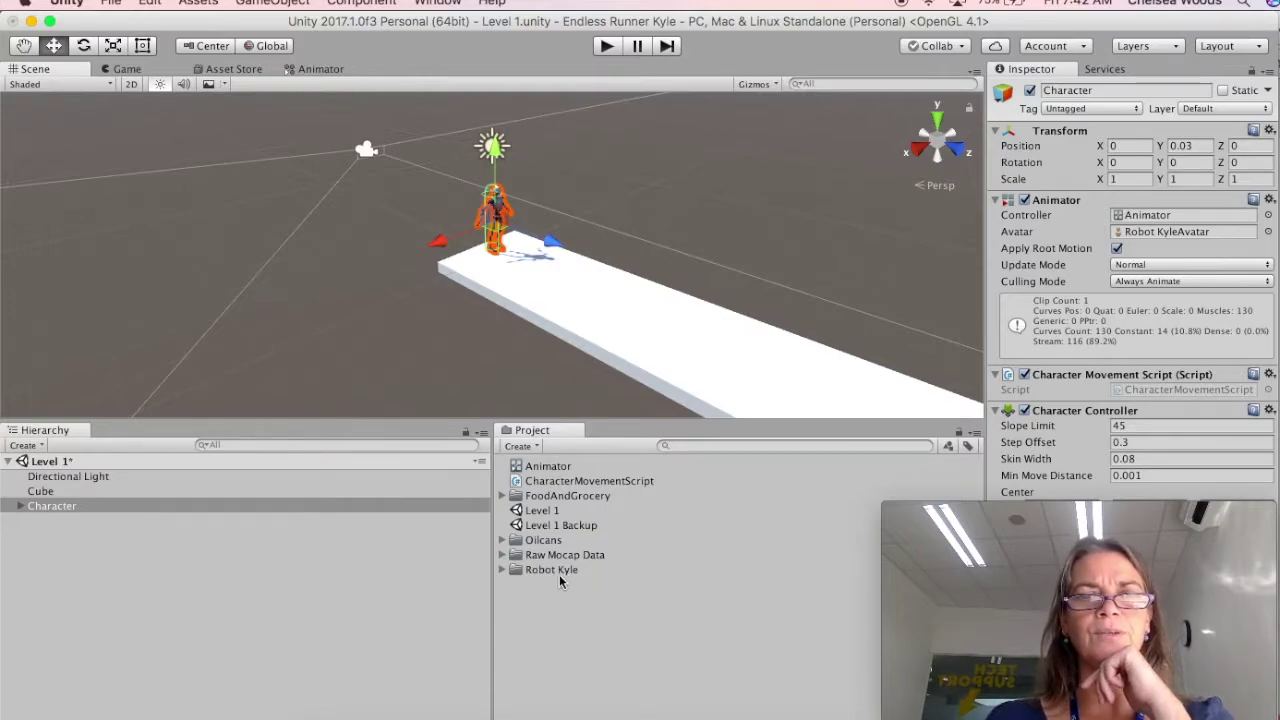
{"action": "left_click", "coordinate": [503, 497]}
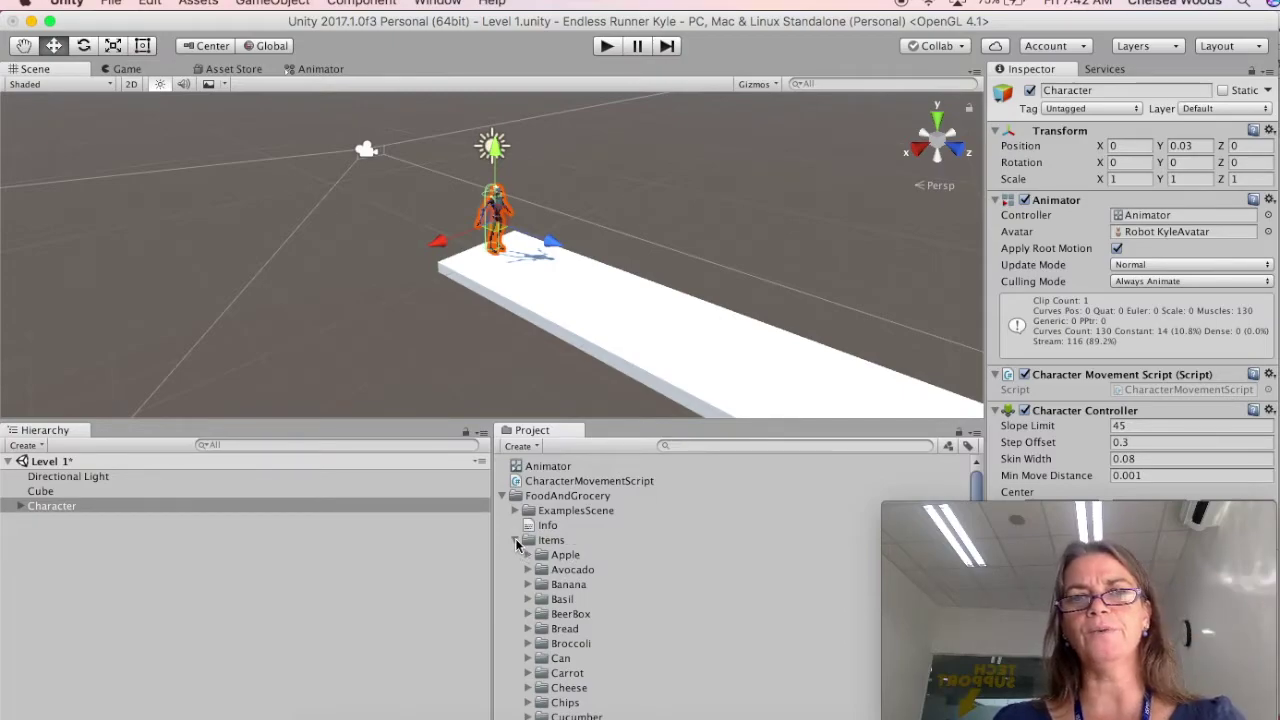
{"action": "left_click", "coordinate": [515, 540]}
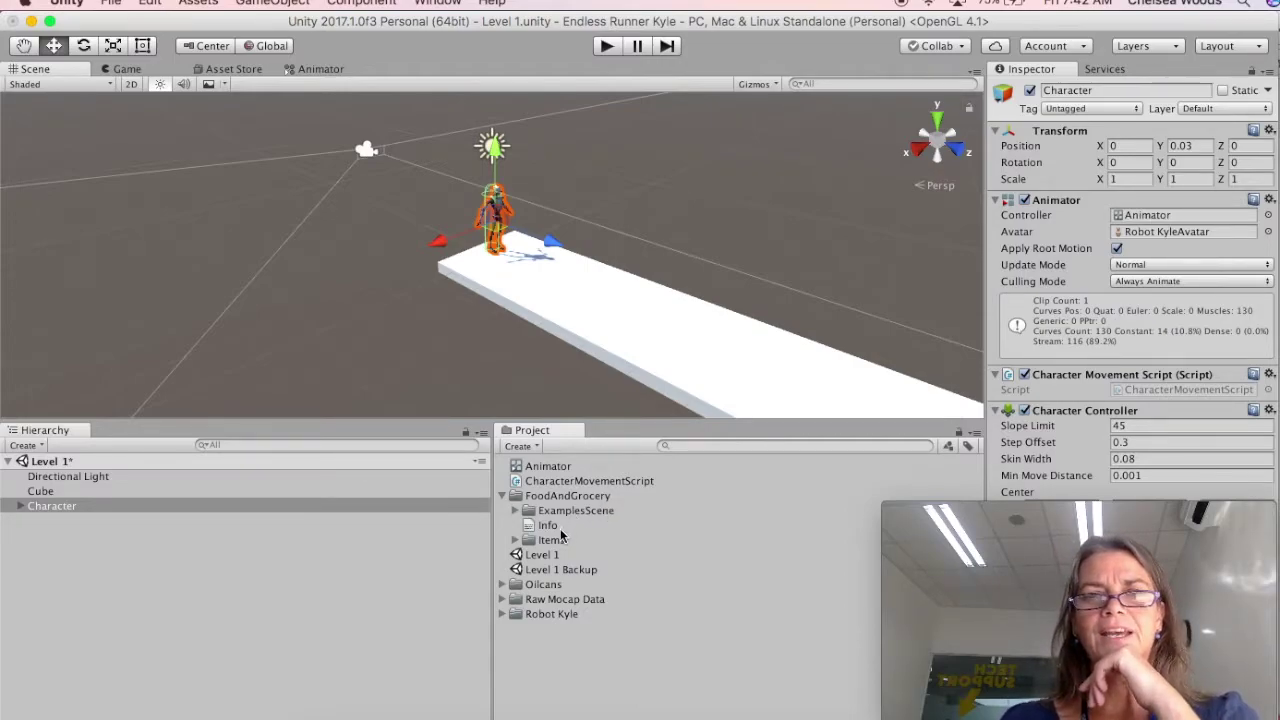
{"action": "left_click", "coordinate": [527, 540]}
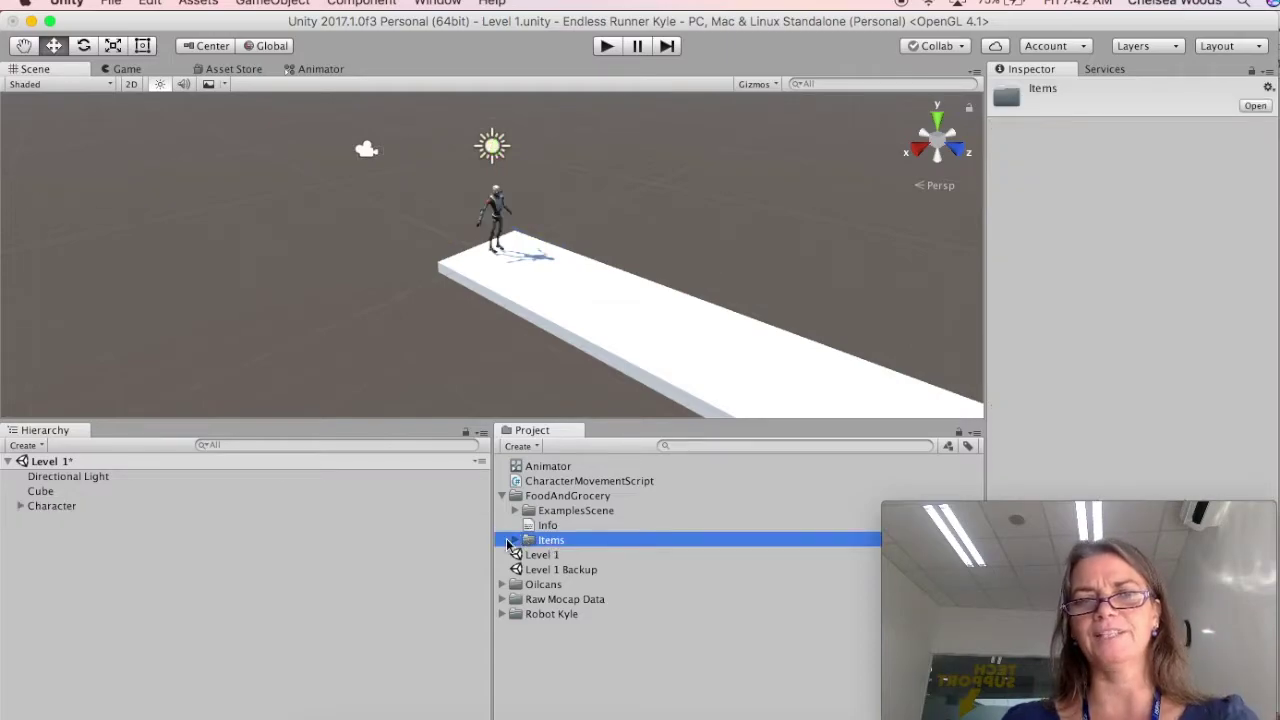
{"action": "left_click", "coordinate": [514, 541]}
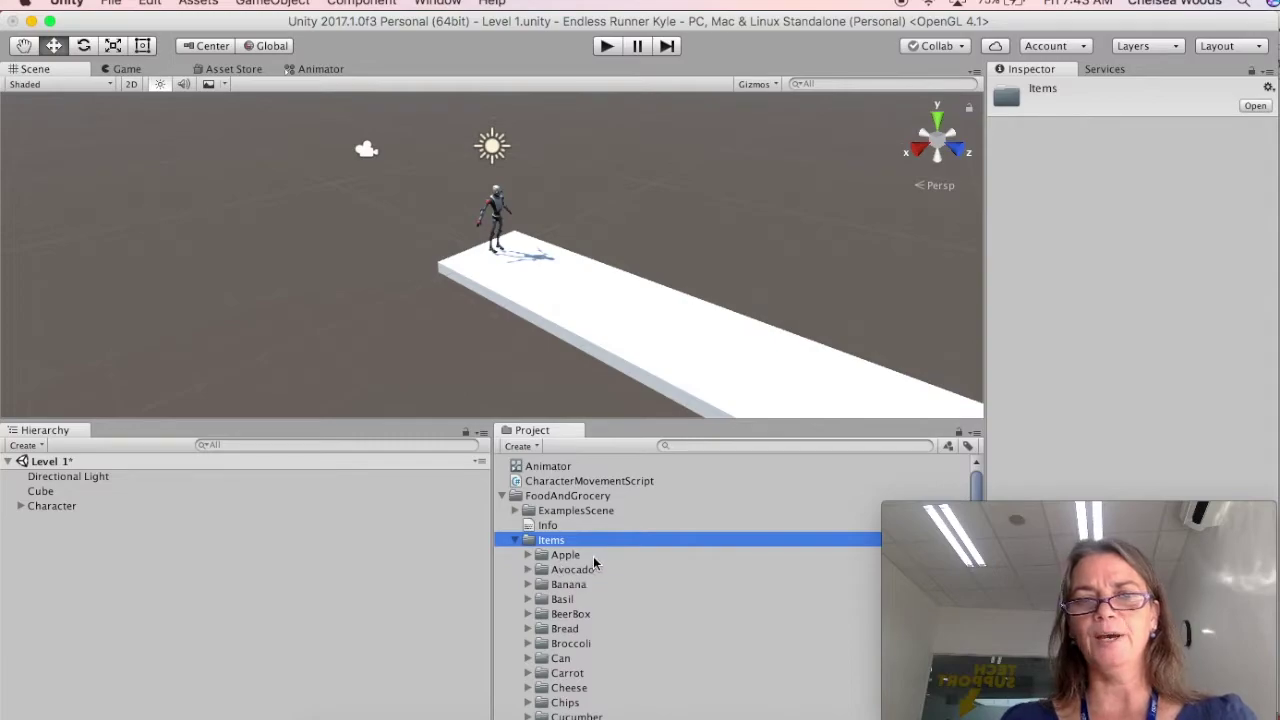
{"action": "left_click", "coordinate": [563, 571]}
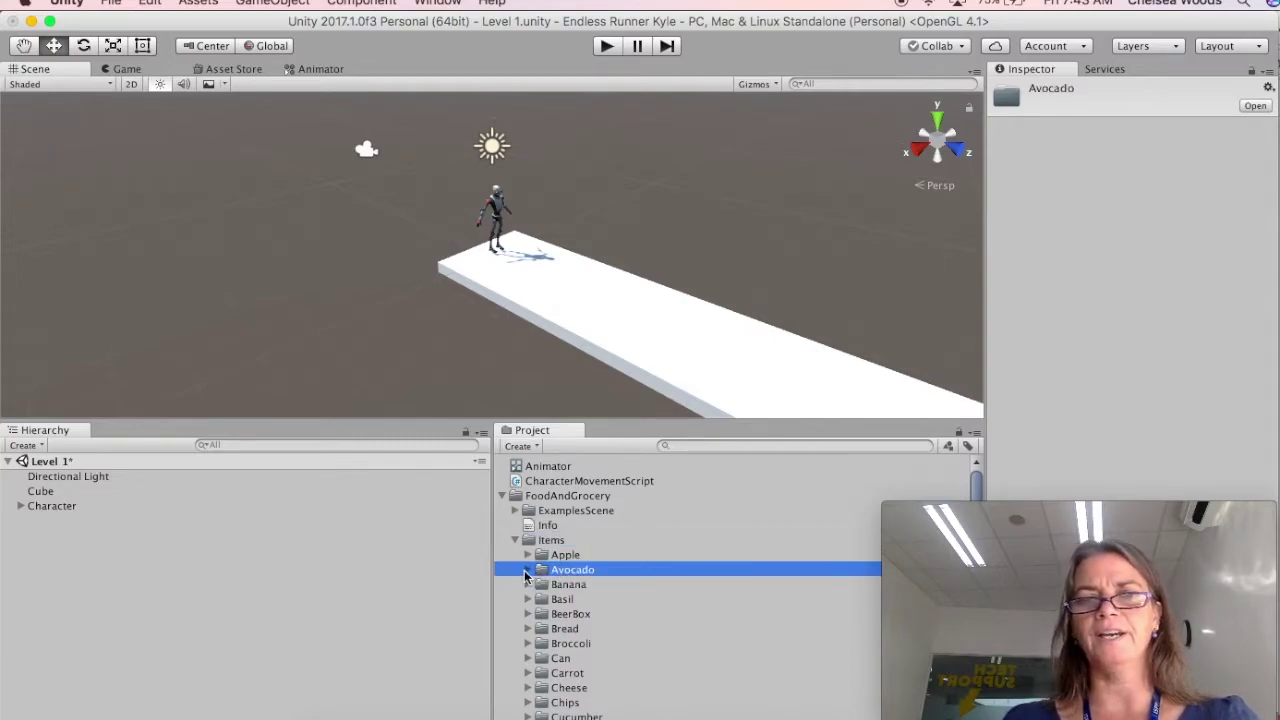
{"action": "left_click", "coordinate": [527, 570]}
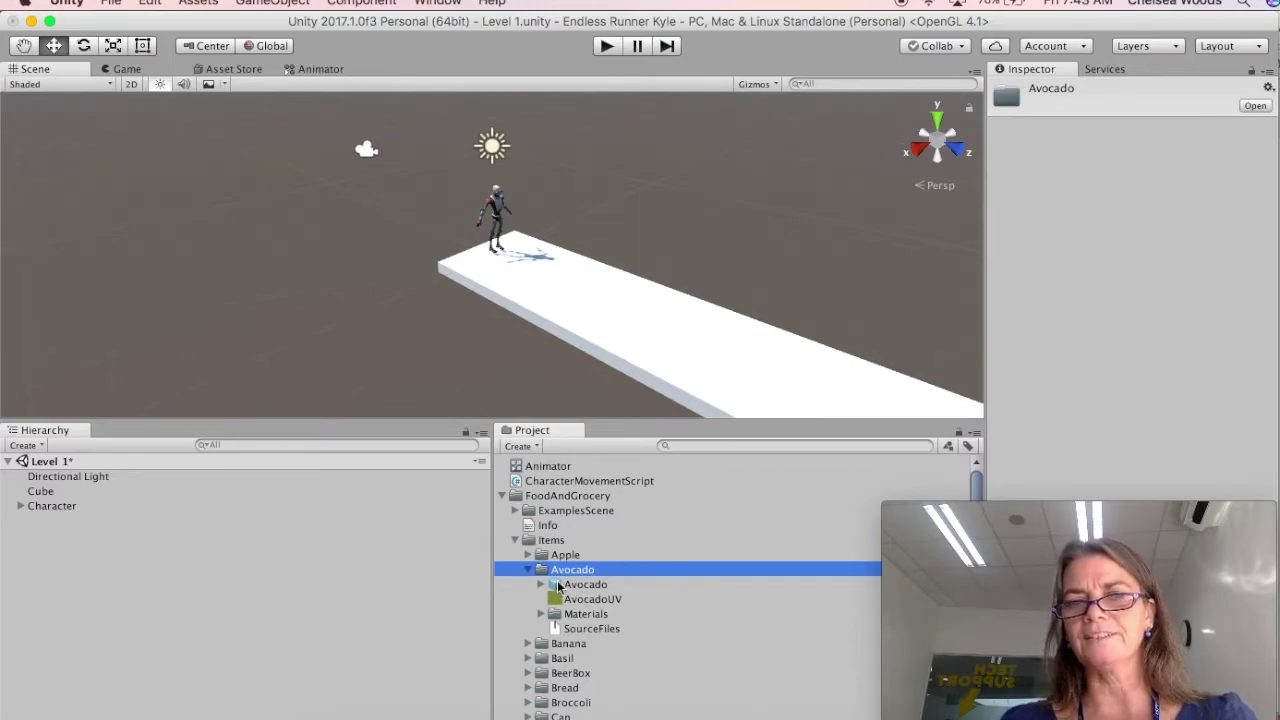
{"action": "left_click_drag", "start_coordinate": [578, 590], "coordinate": [614, 300]}
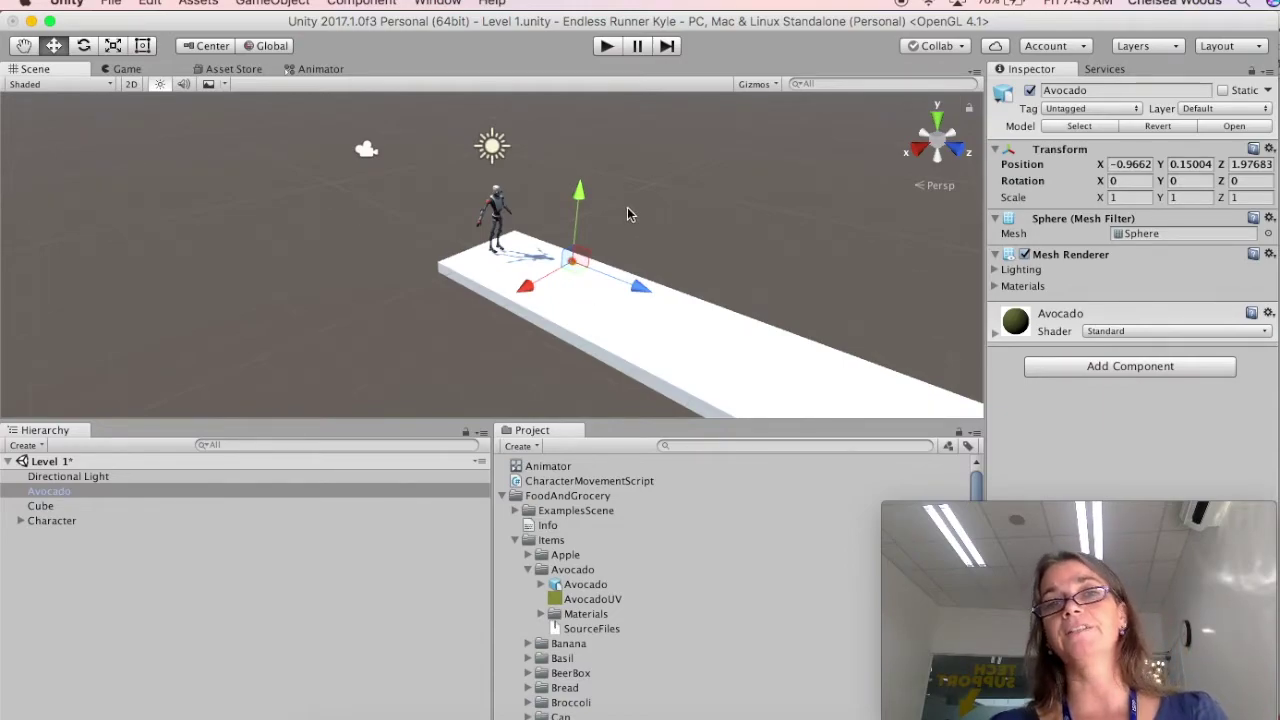
Set the Avocado's scale to 5 on the X, Y and Z axes.
{"action": "left_click", "coordinate": [1121, 197]}
{"action": "type", "text": "5"}
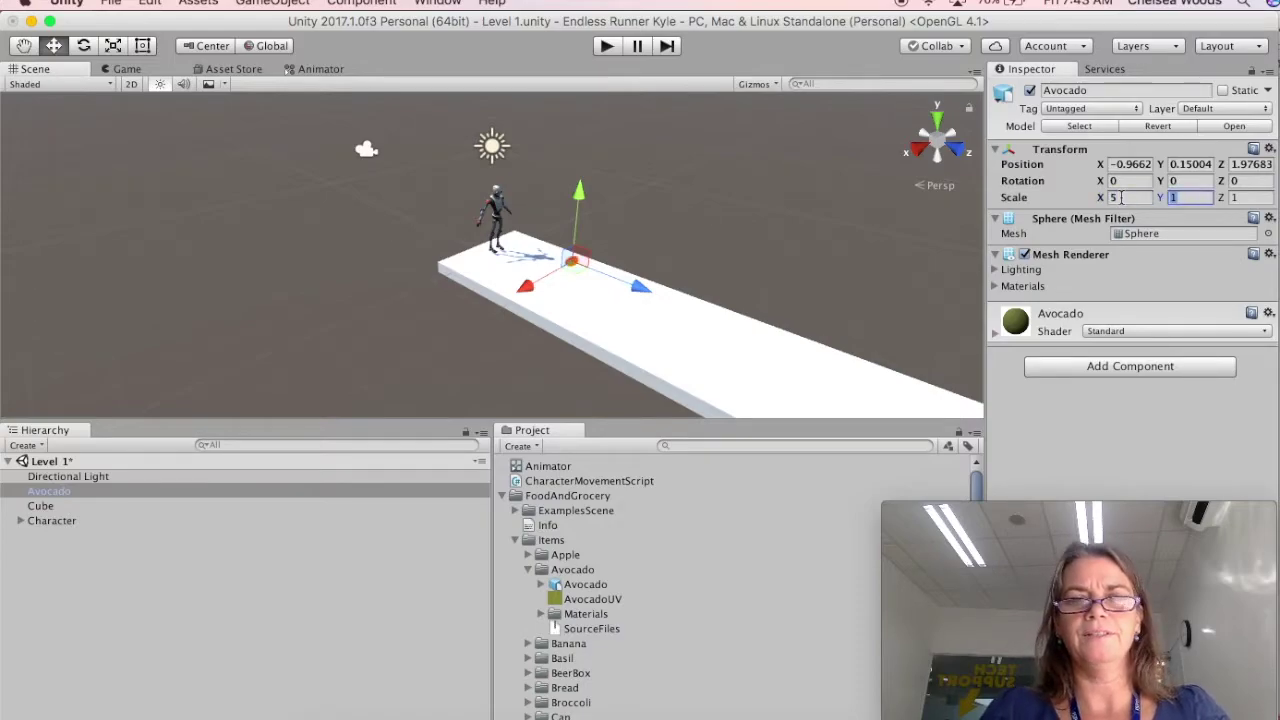
{"action": "type", "text": "5"}
{"action": "key", "text": "Tab"}
{"action": "type", "text": "5"}
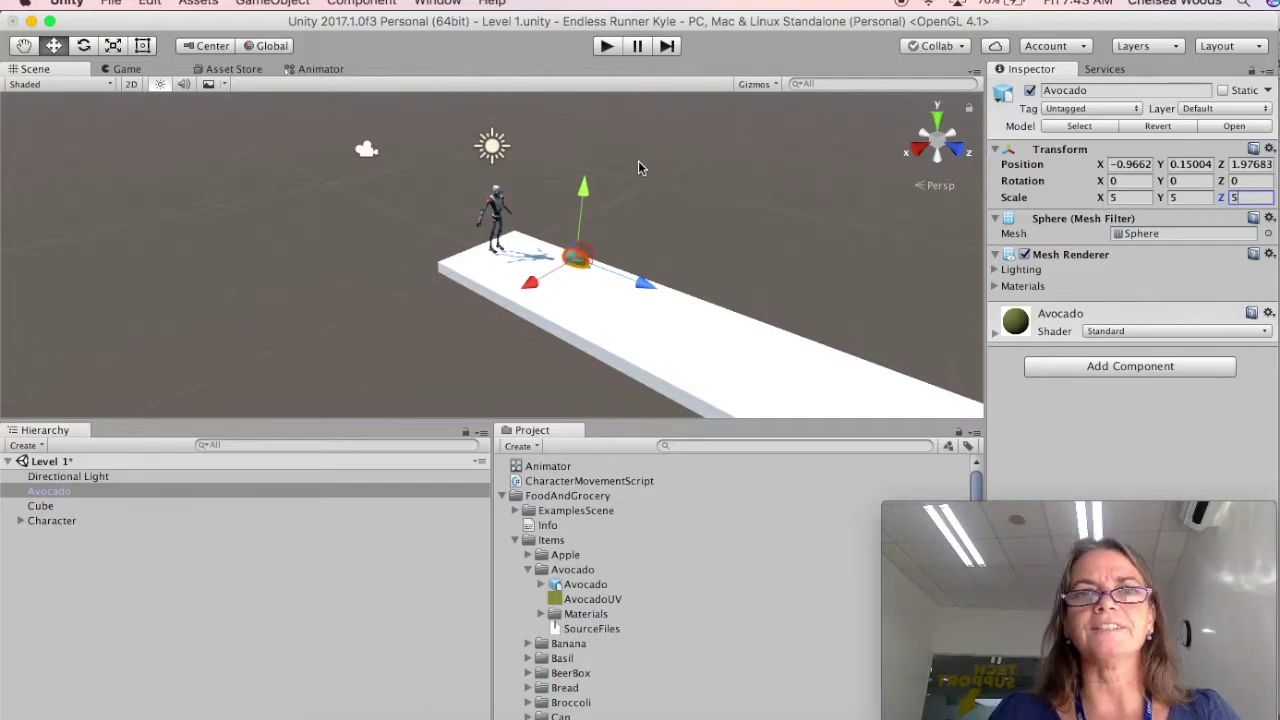
Move the Avocado farther along the platform and slightly above it, to about X -0.82, Y 0.26, Z 2.98.
{"action": "mouse_move", "coordinate": [587, 194]}
{"action": "left_mouse_down"}
{"action": "mouse_move", "coordinate": [586, 172]}
{"action": "mouse_move", "coordinate": [586, 190]}
{"action": "left_mouse_up"}
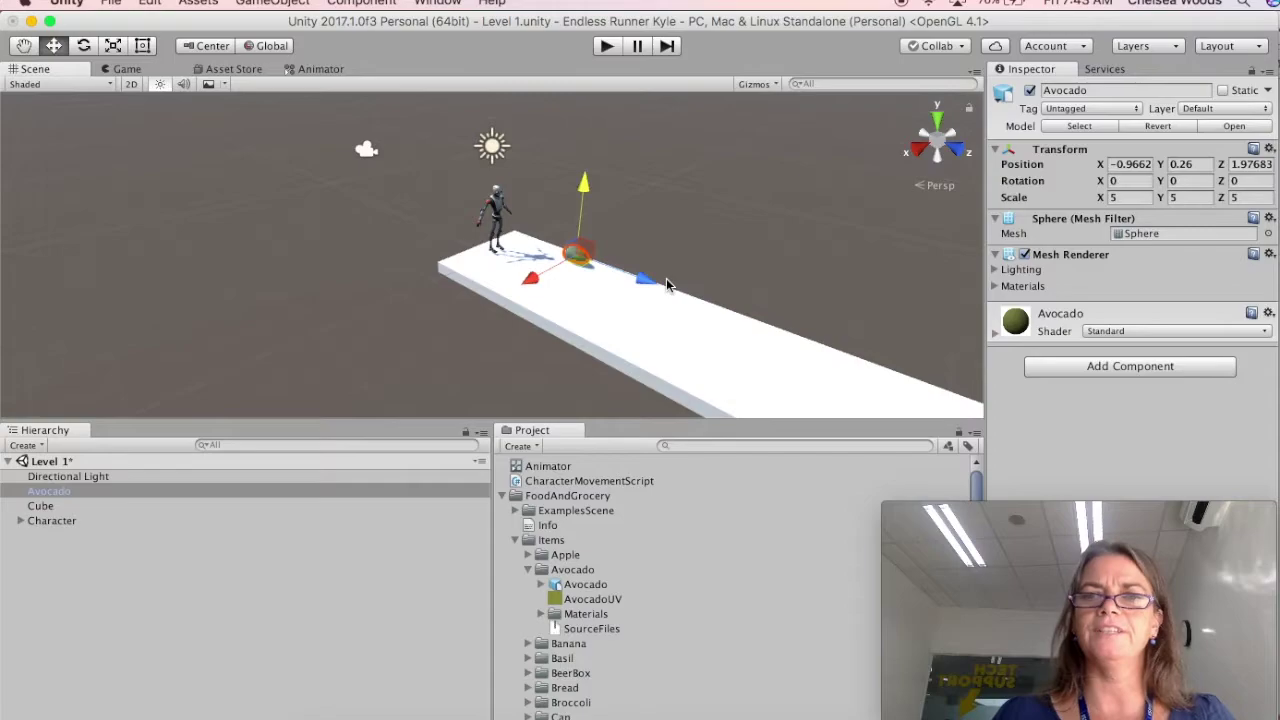
{"action": "left_click_drag", "start_coordinate": [645, 280], "coordinate": [680, 292]}
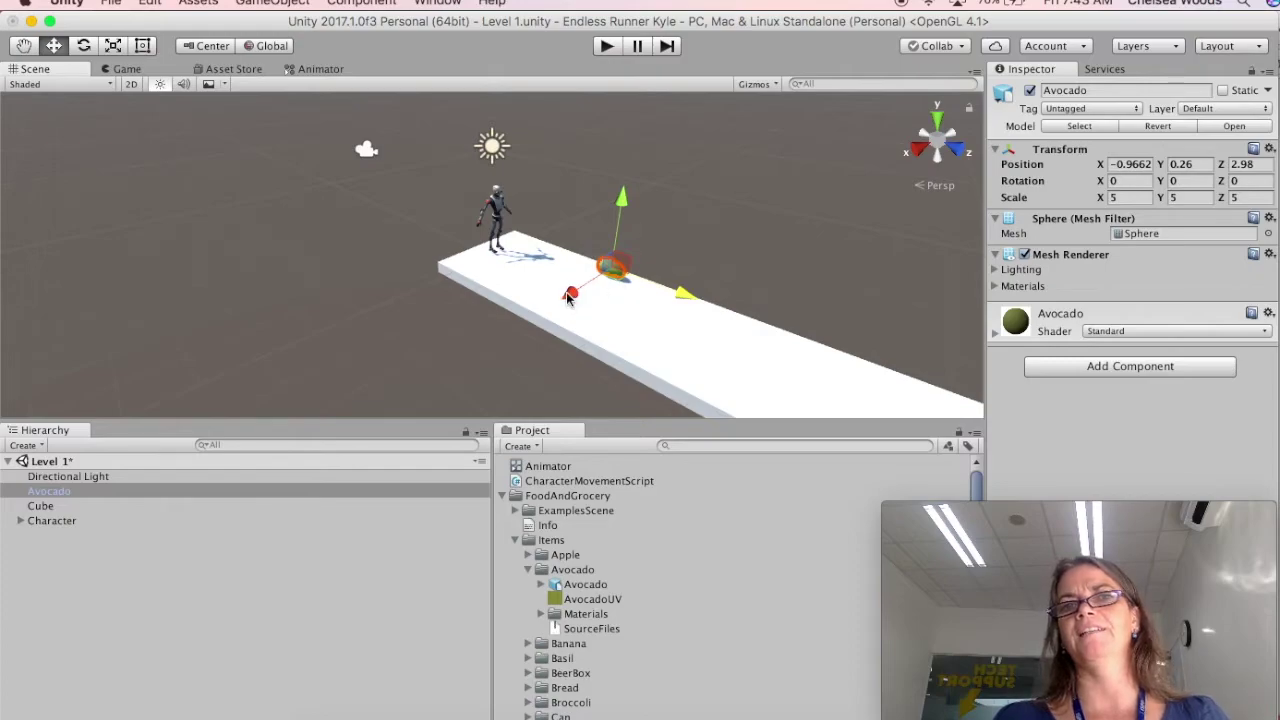
{"action": "left_click_drag", "start_coordinate": [568, 297], "coordinate": [564, 302]}
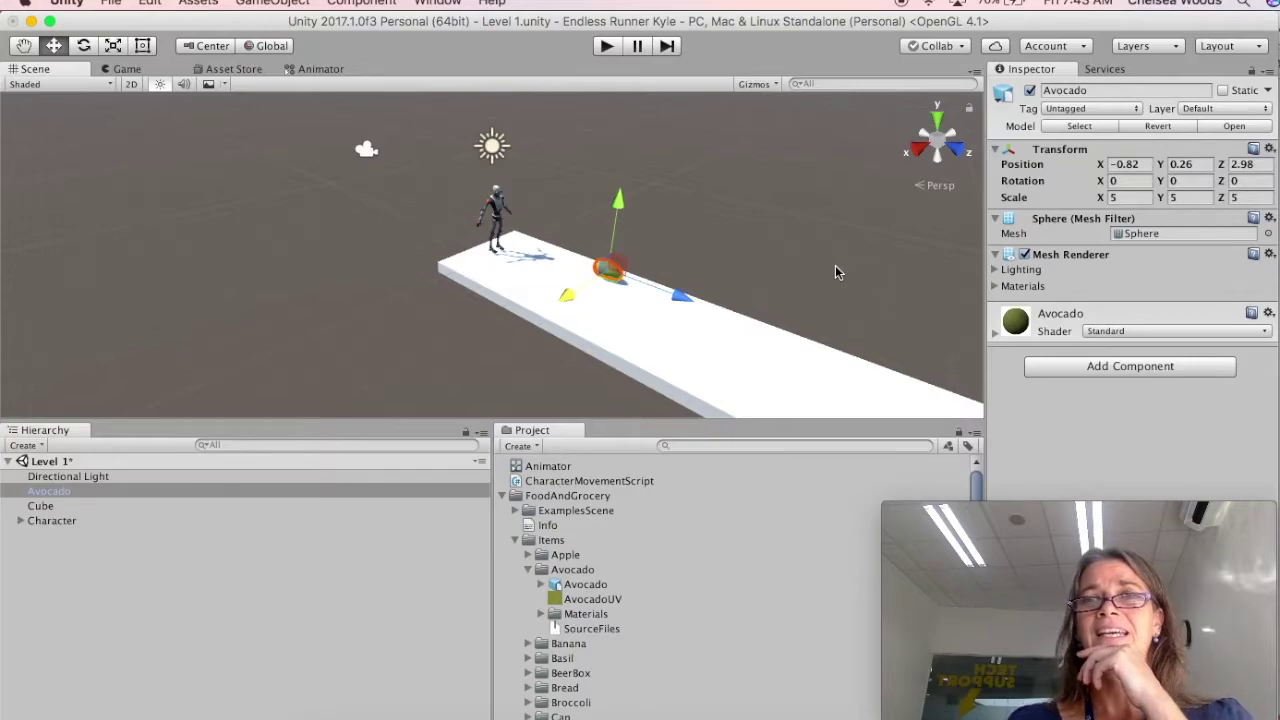
Open the project's tag settings from the Avocado's tag options and remove the existing addPoint tag.
{"action": "left_click", "coordinate": [1117, 110]}
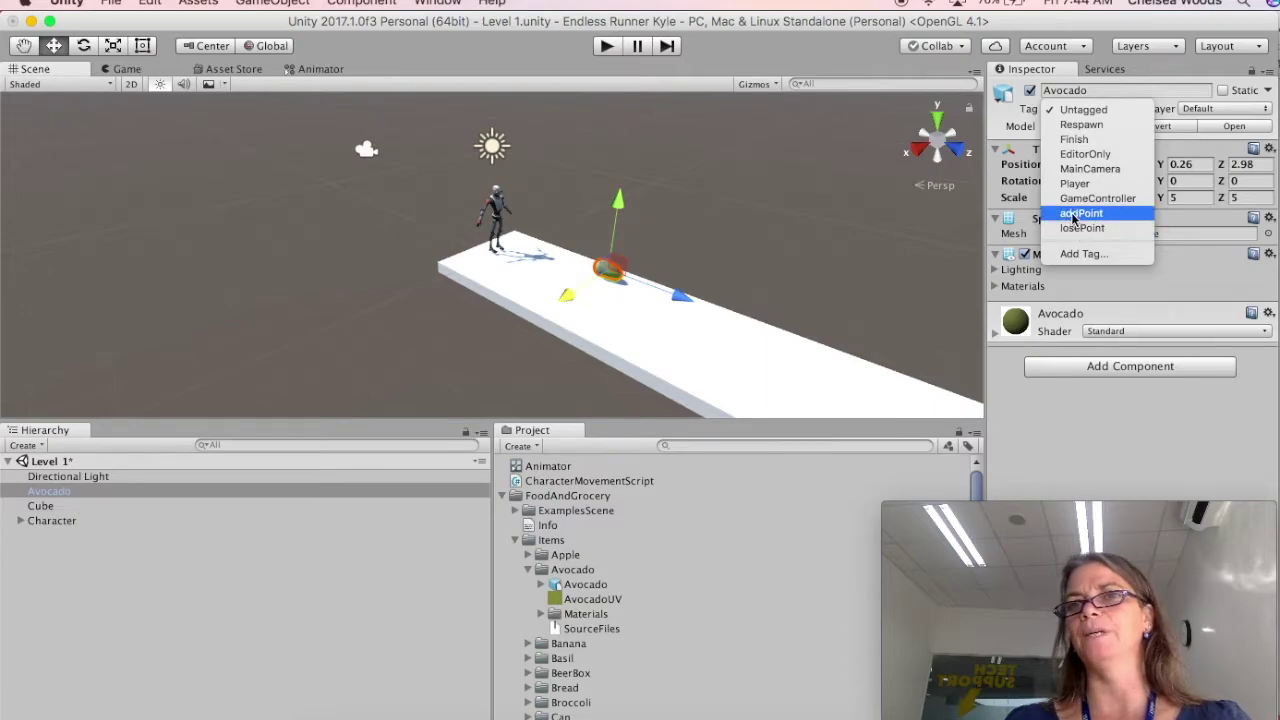
{"action": "left_click", "coordinate": [1092, 116]}
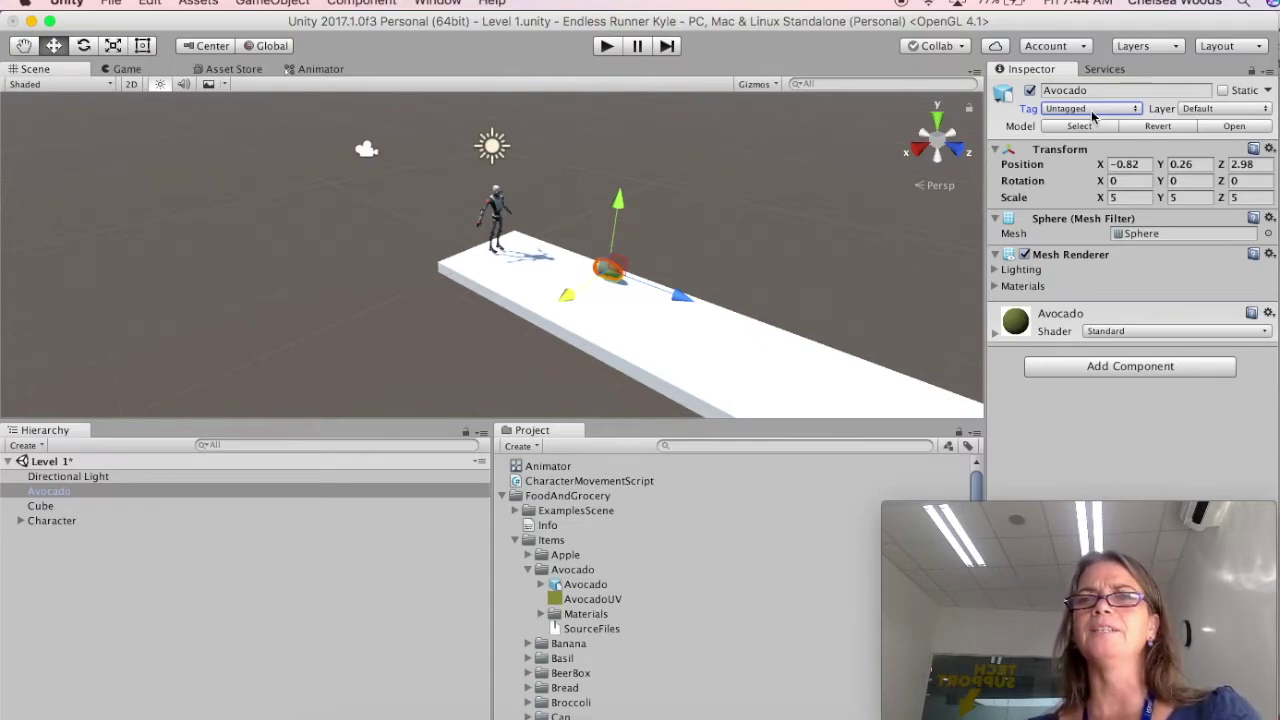
{"action": "left_click", "coordinate": [1092, 108]}
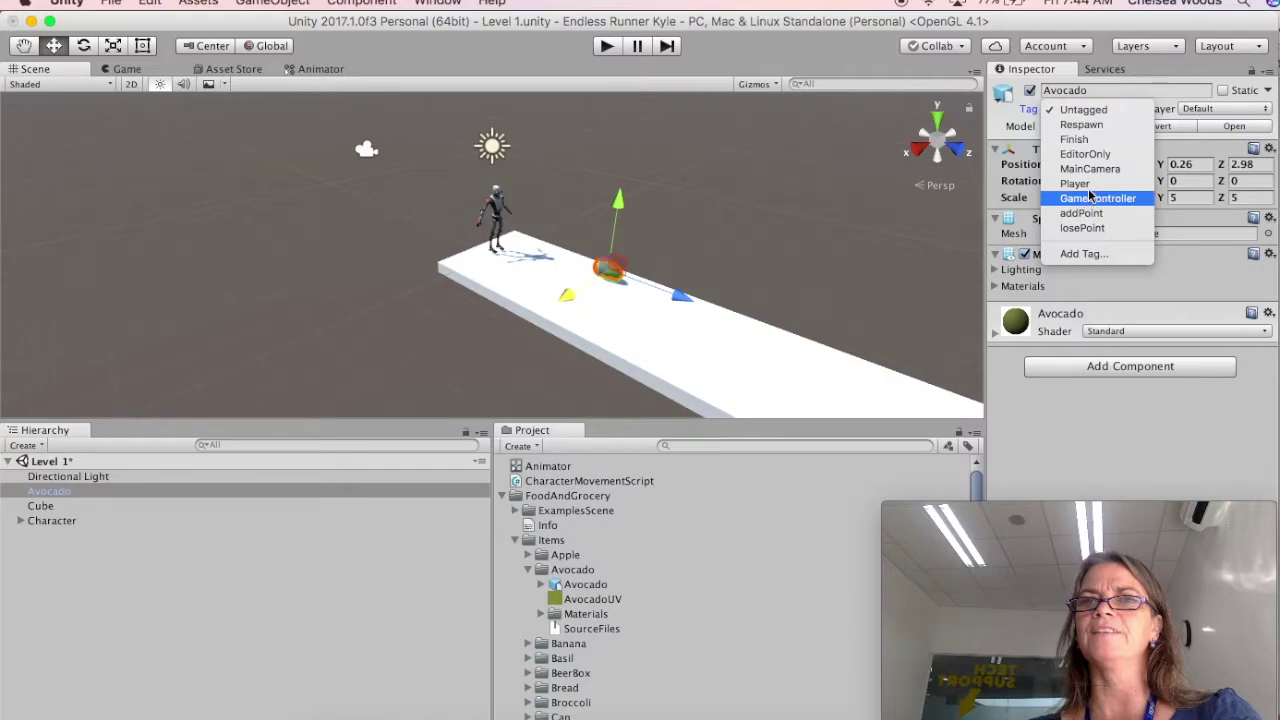
{"action": "left_click", "coordinate": [1082, 254]}
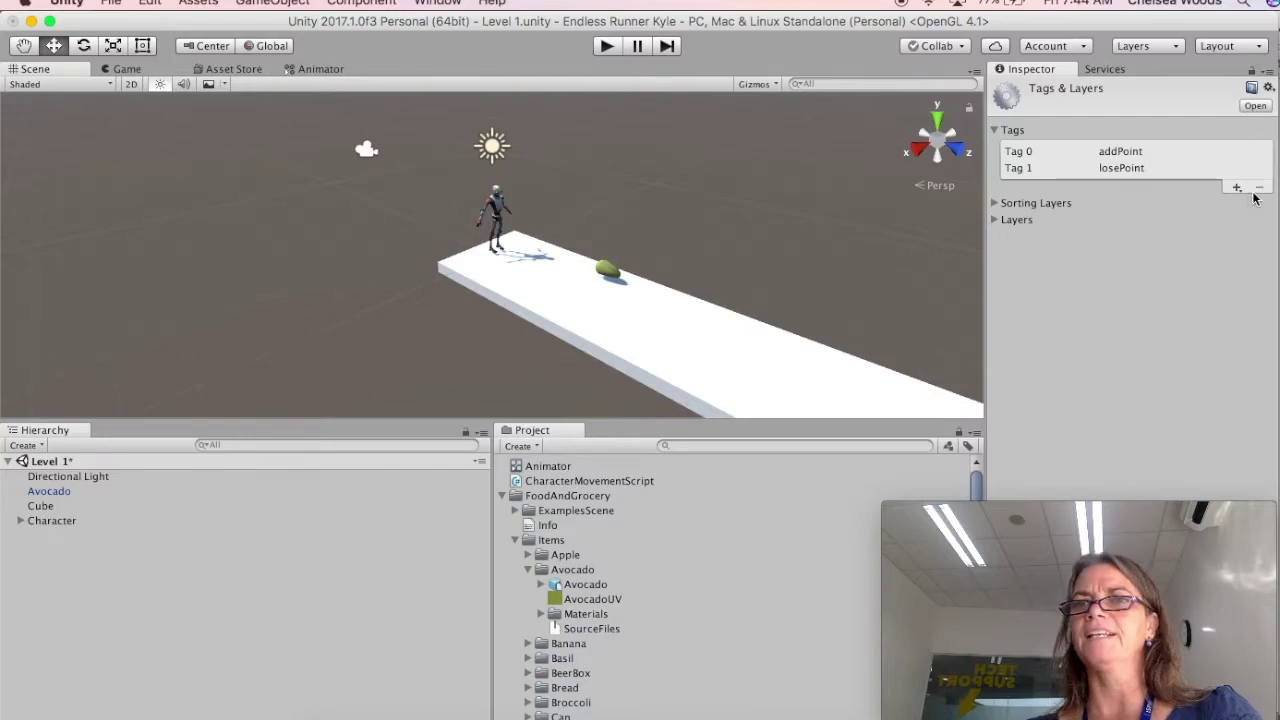
{"action": "left_click", "coordinate": [1115, 152]}
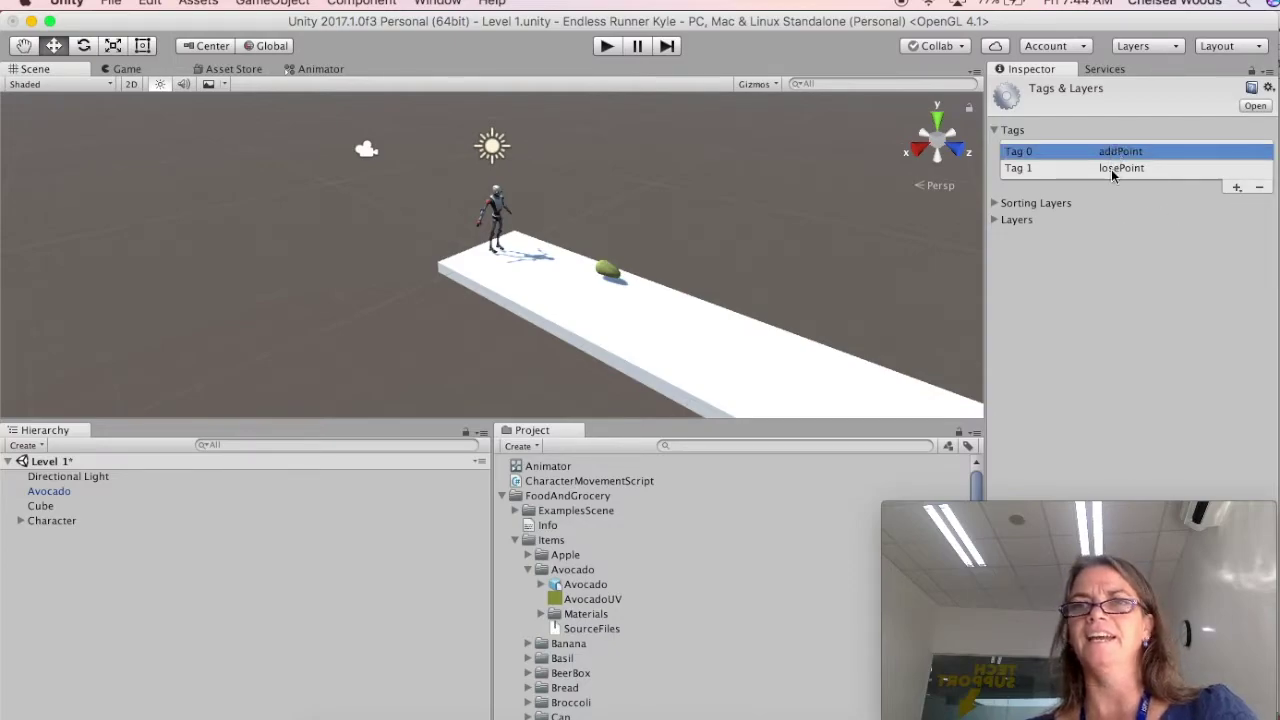
{"action": "left_click", "coordinate": [1259, 188]}
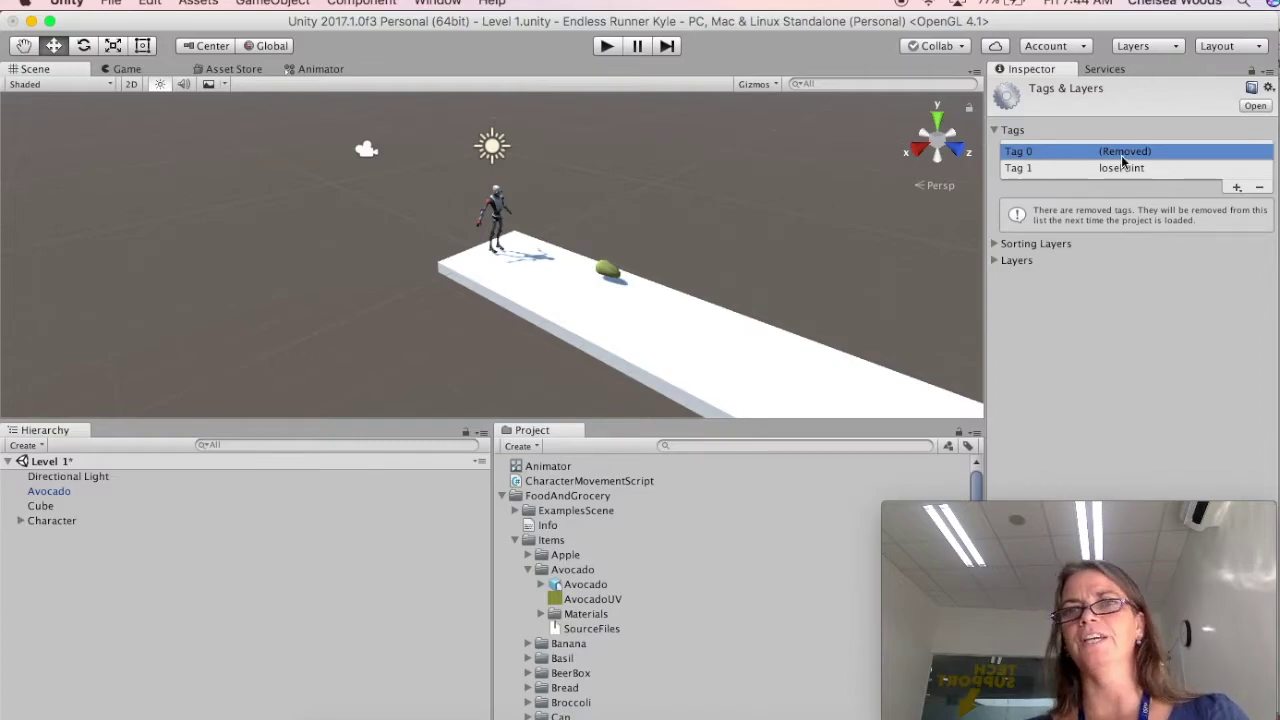
Return to the Avocado's tag options and create a new tag named addPoint.
{"action": "left_click", "coordinate": [48, 492]}
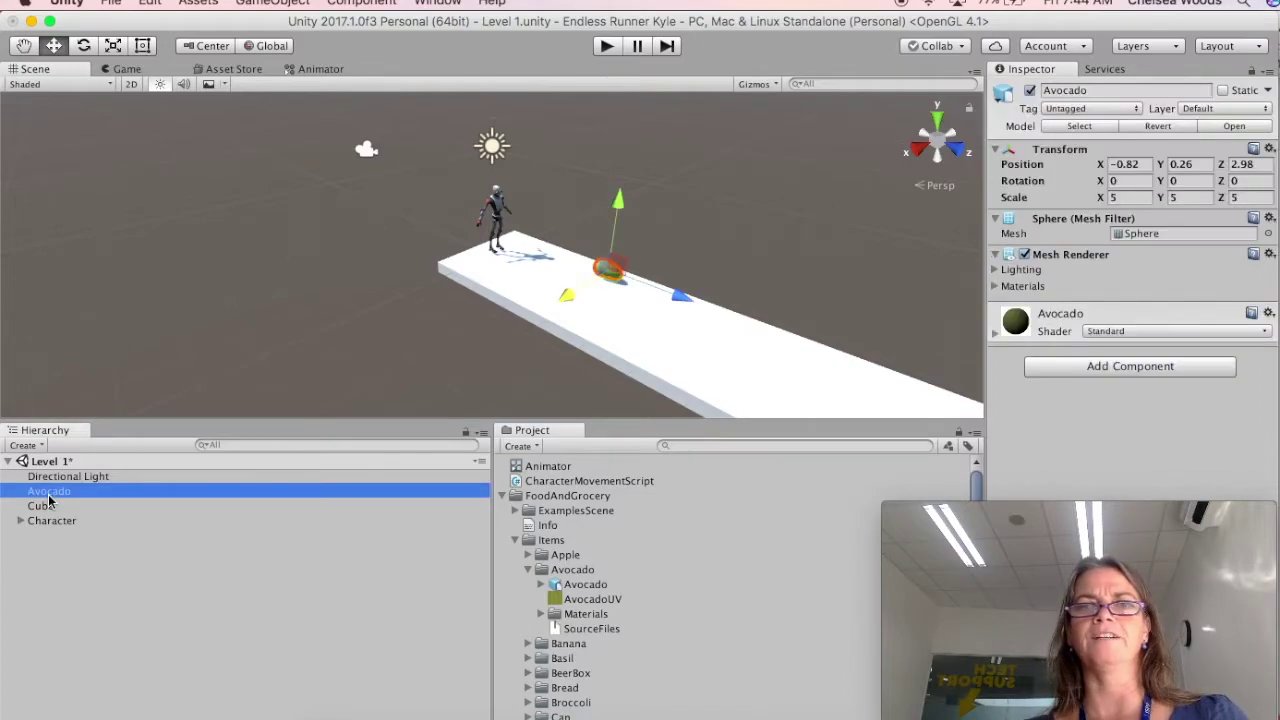
{"action": "left_click", "coordinate": [1120, 108]}
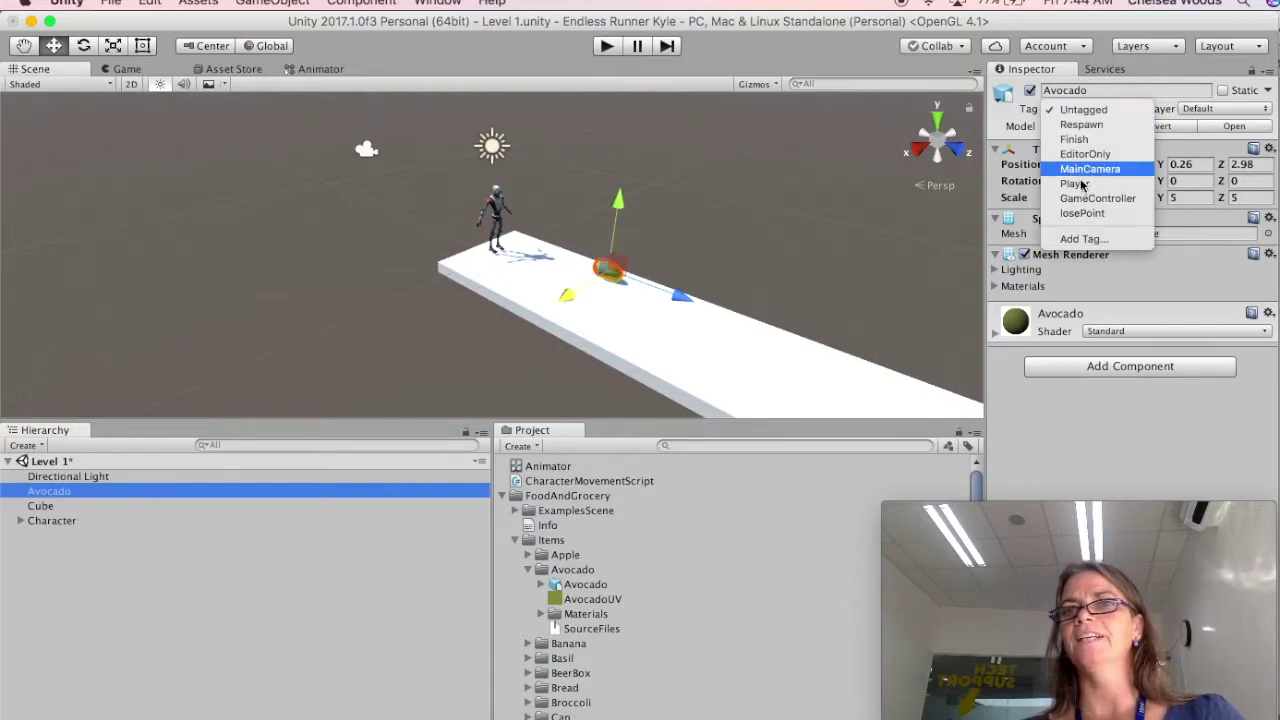
{"action": "left_click", "coordinate": [1088, 239]}
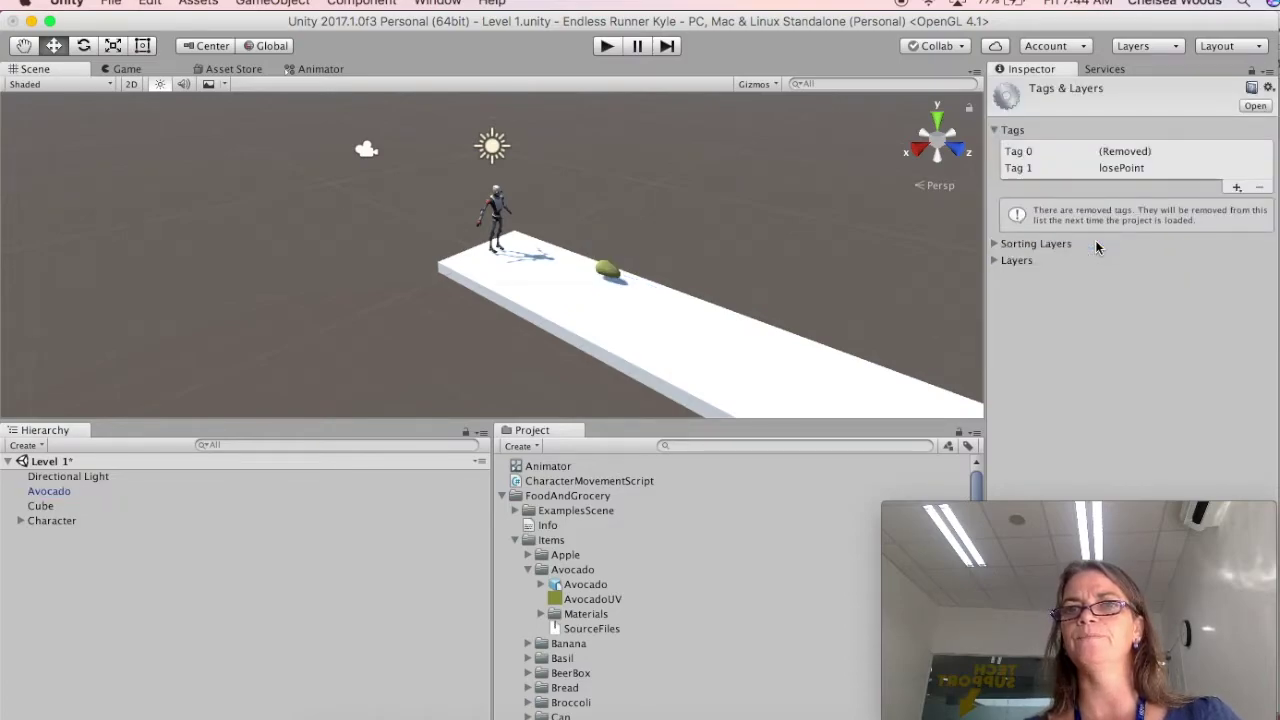
{"action": "left_click", "coordinate": [1237, 189]}
{"action": "type", "text": "add"}
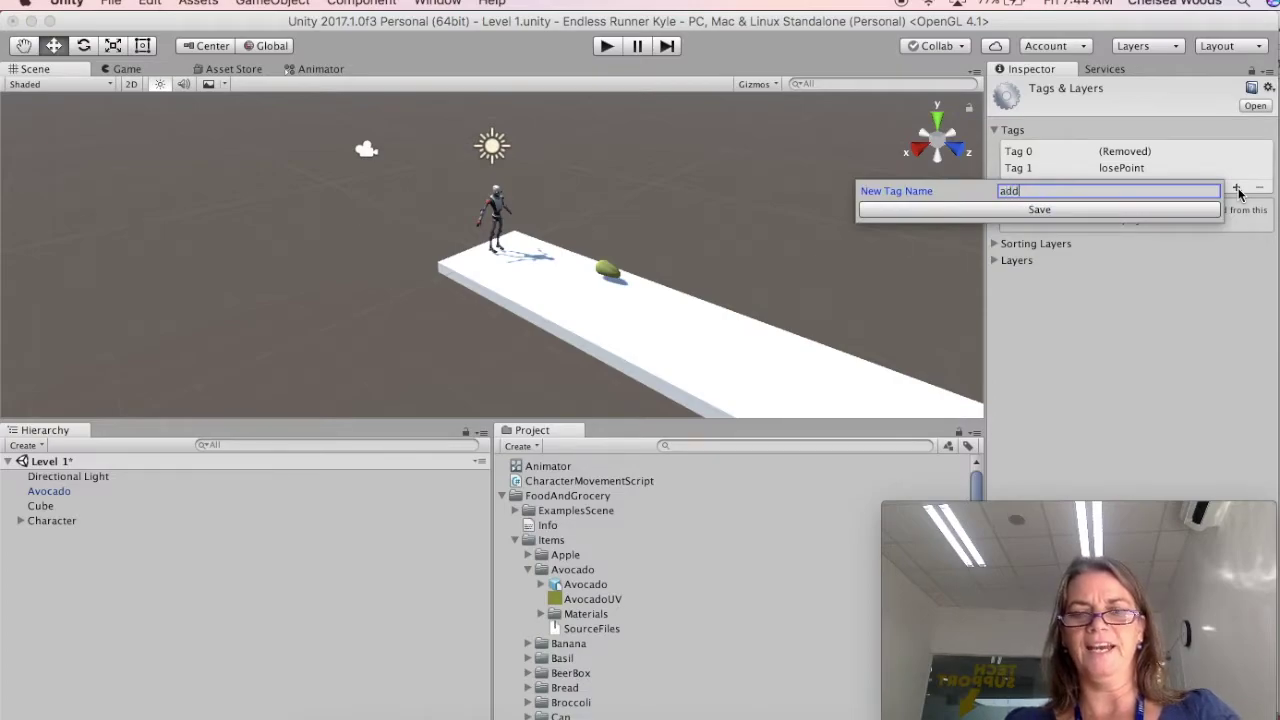
{"action": "type", "text": "Point"}
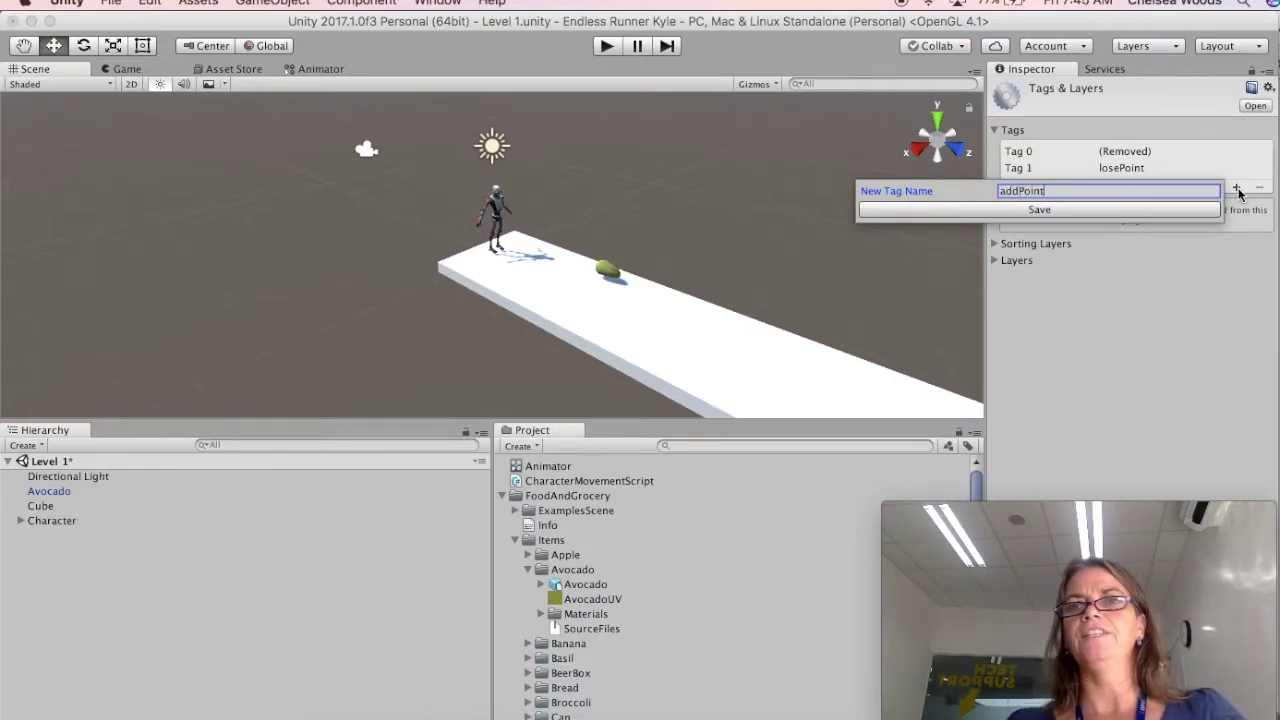
{"action": "left_click", "coordinate": [1060, 210]}
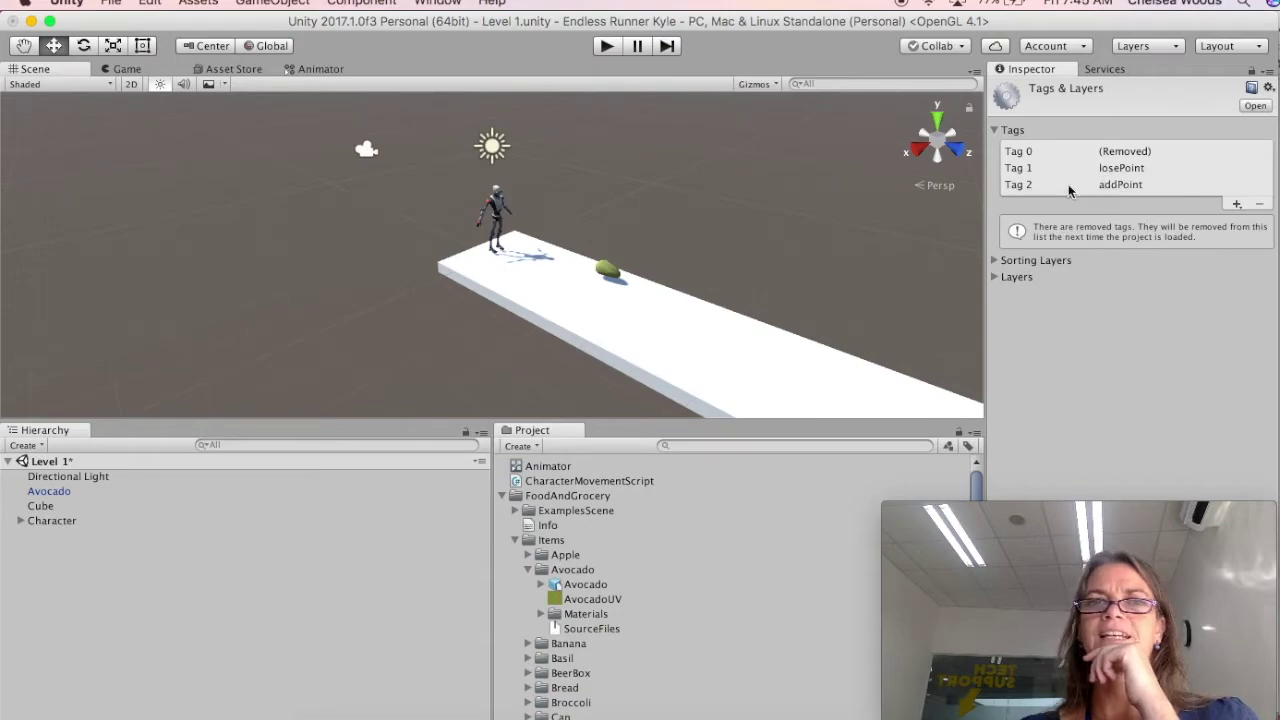
Assign the addPoint tag to the Avocado.
{"action": "left_click", "coordinate": [48, 492]}
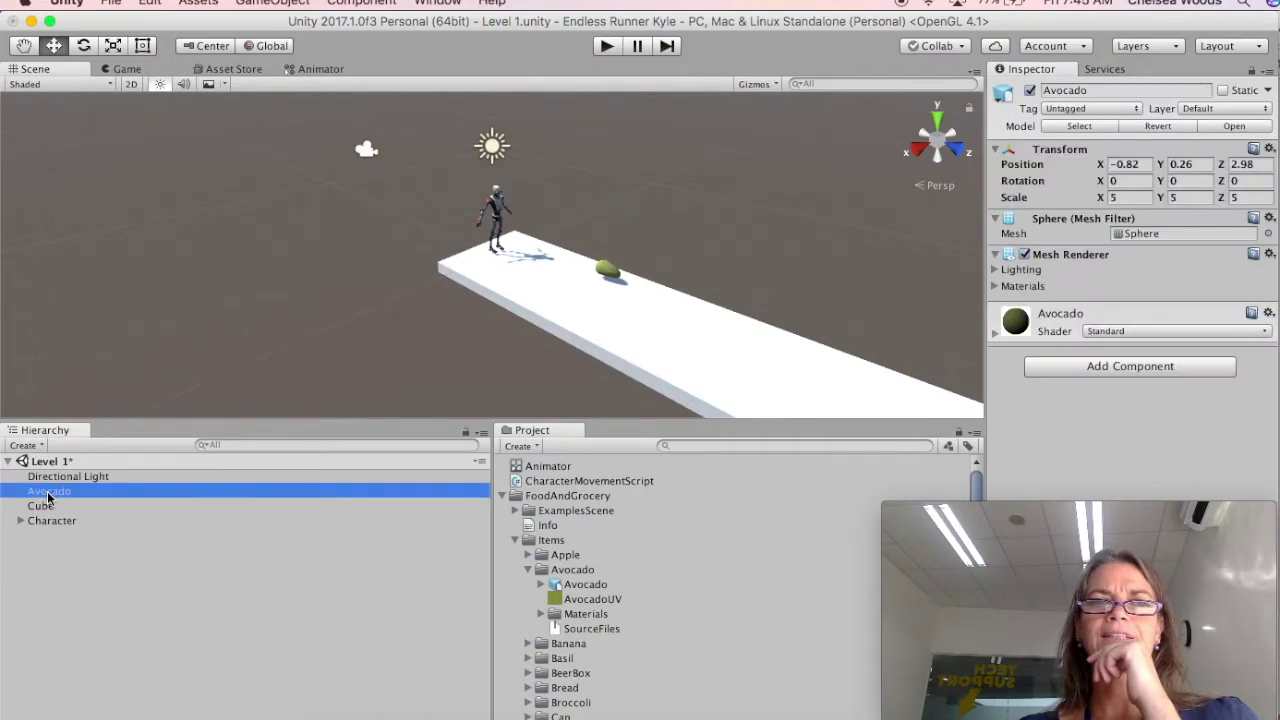
{"action": "left_click", "coordinate": [1072, 108]}
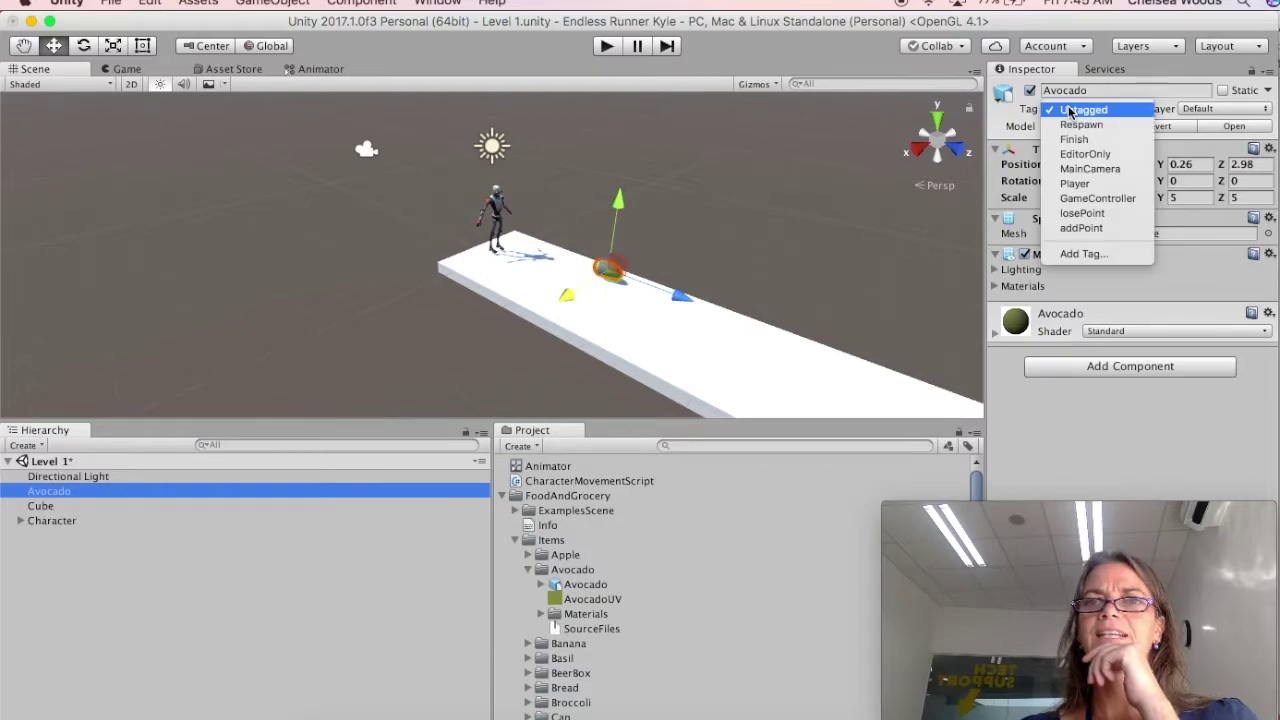
{"action": "left_click", "coordinate": [1081, 229]}
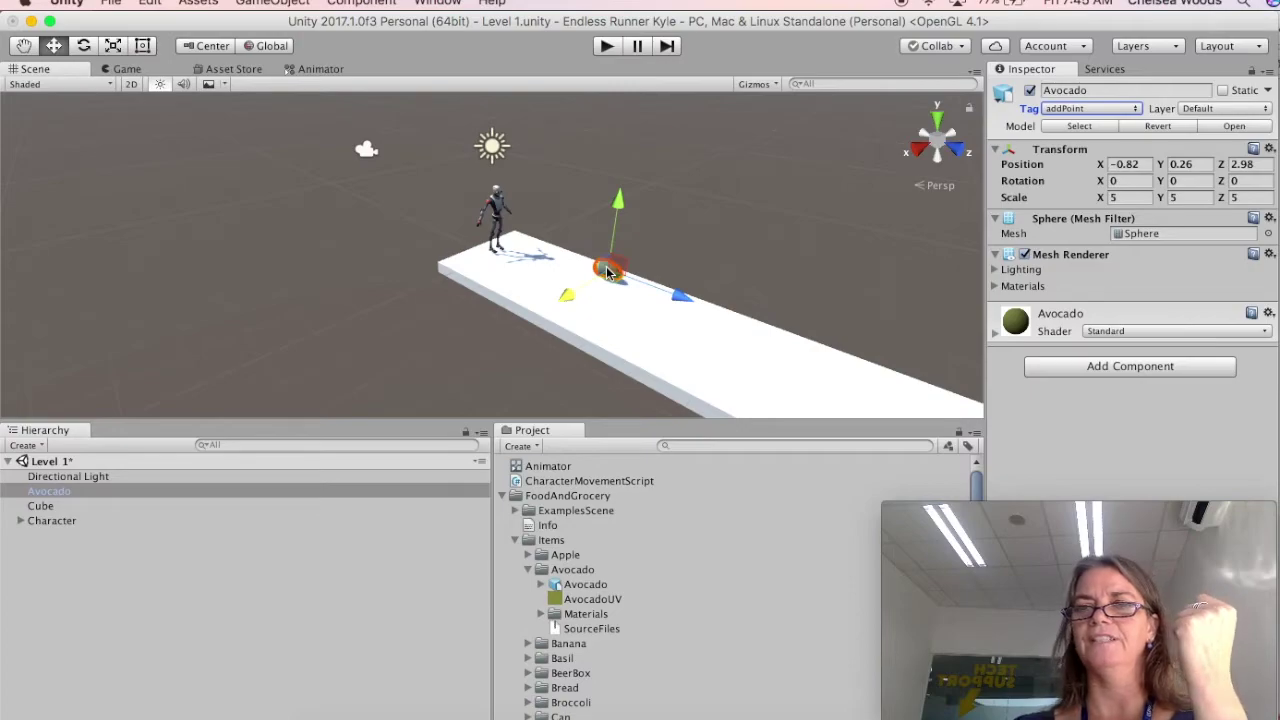
Add a Capsule Collider component to the Avocado.
{"action": "left_click", "coordinate": [1108, 368]}
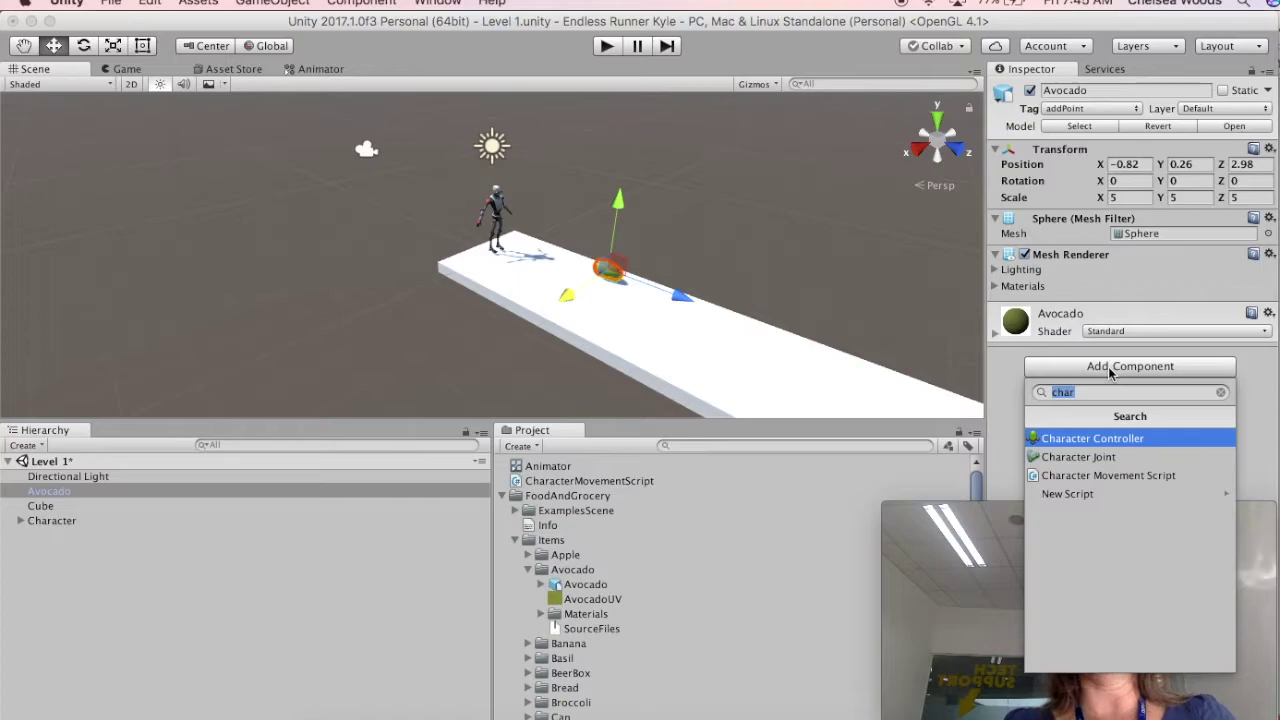
{"action": "type", "text": "cap"}
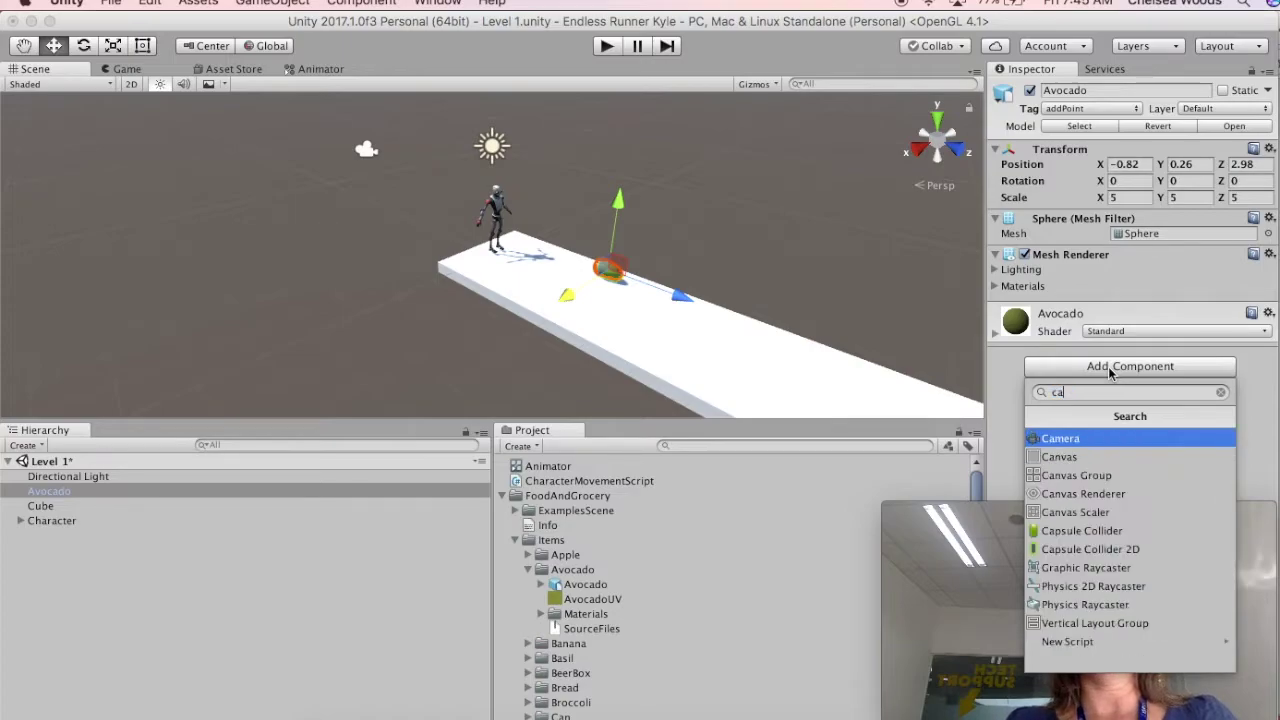
{"action": "left_click", "coordinate": [1076, 439]}
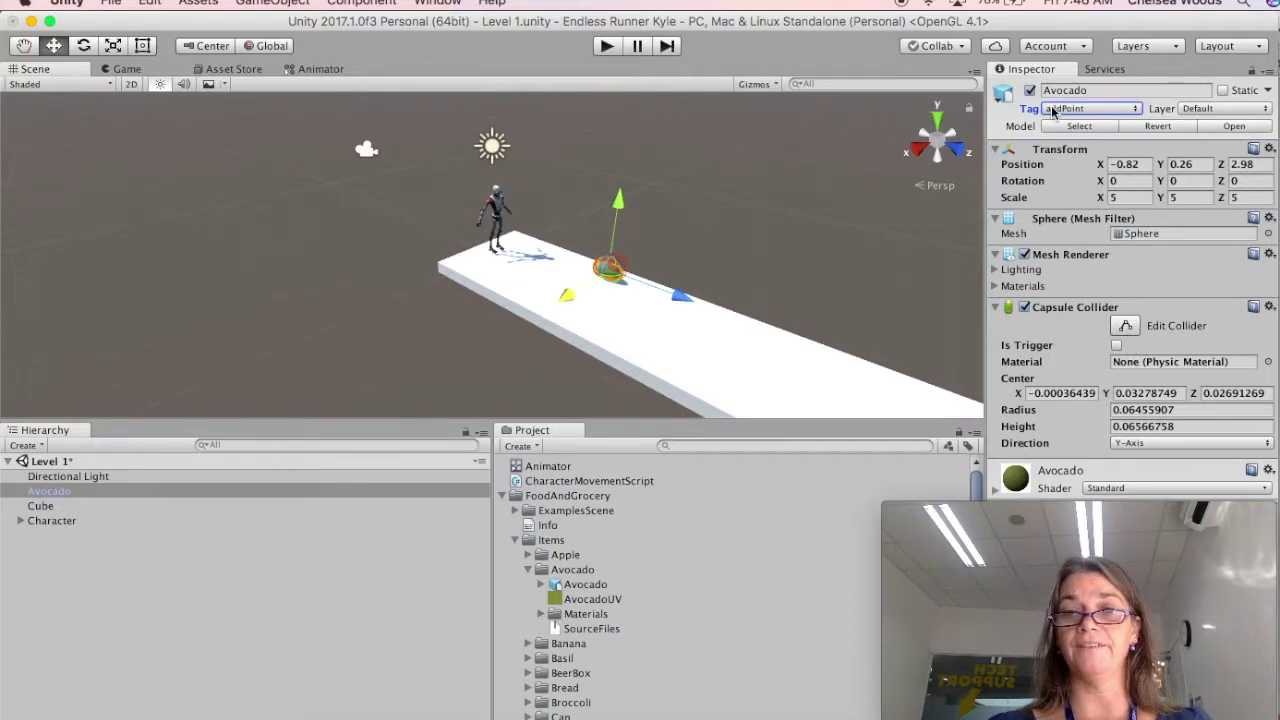
{"action": "left_click", "coordinate": [711, 293]}
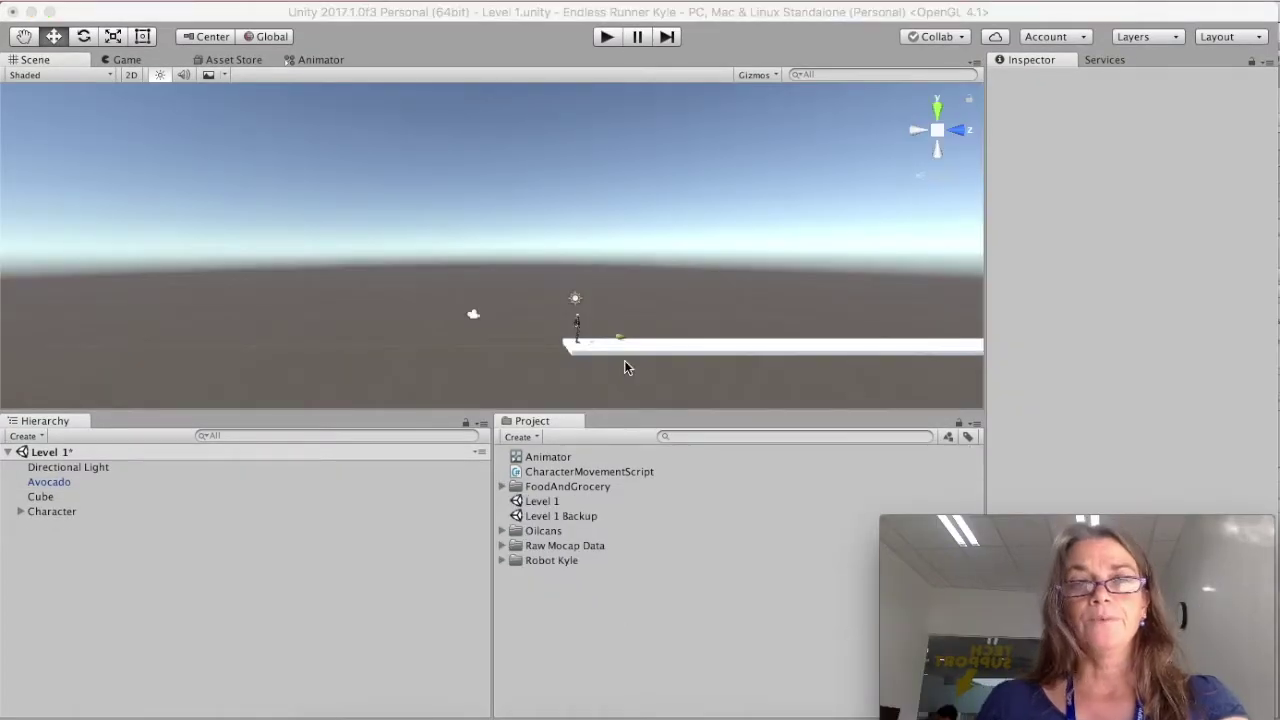
Place the OilCan1 prefab from the Oilcans folder on the platform beyond the Avocado, at about X 0.67, Y 0.07, Z 10.73.
{"action": "left_click", "coordinate": [44, 483]}
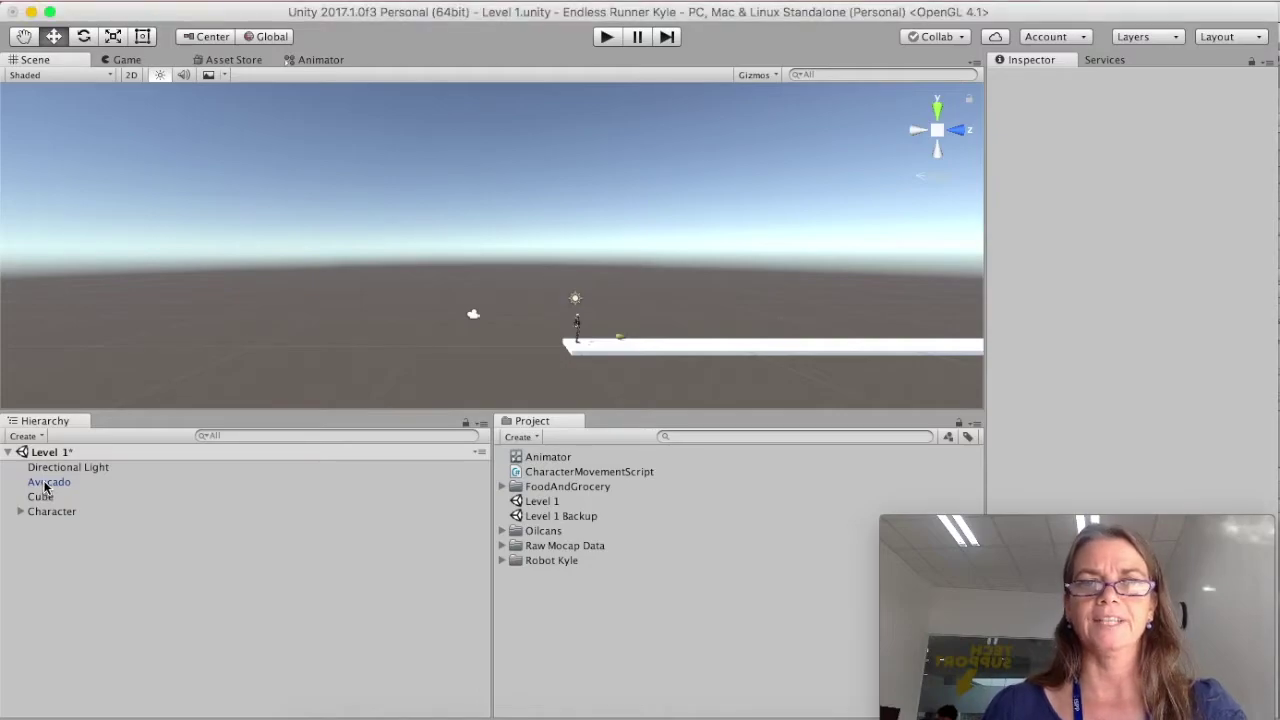
{"action": "left_click", "coordinate": [44, 483]}
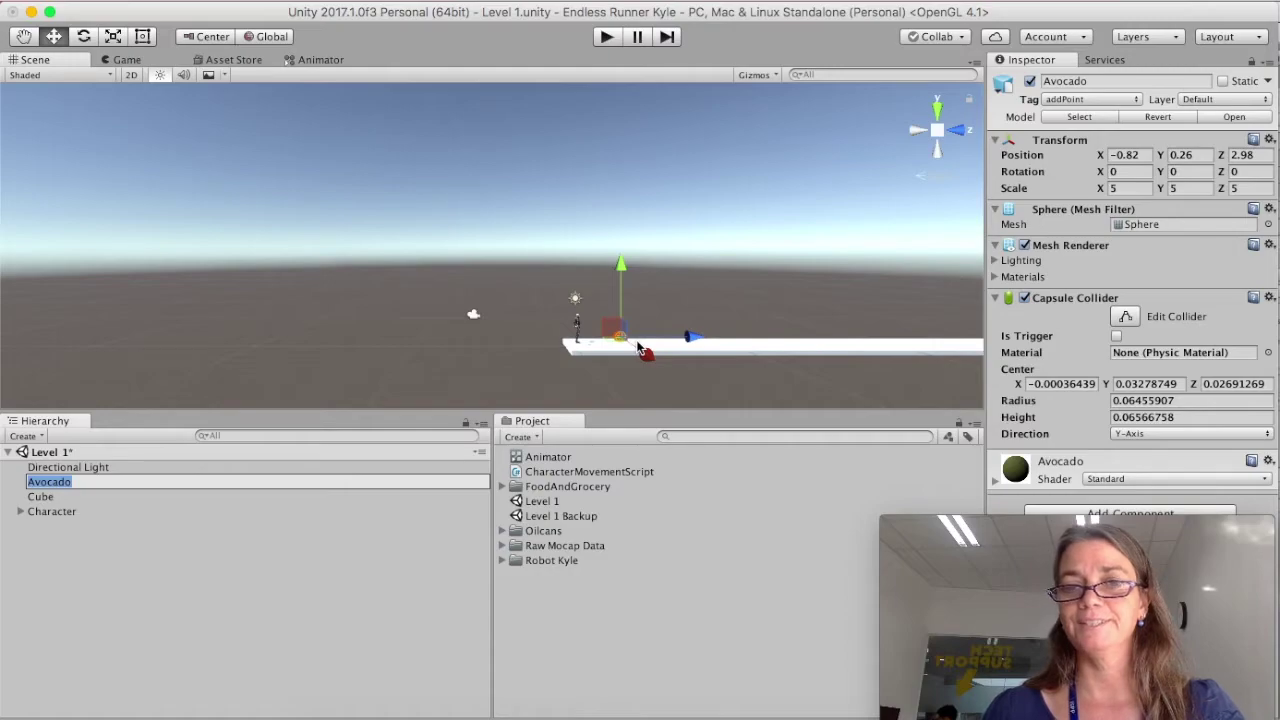
{"action": "left_click", "coordinate": [504, 533]}
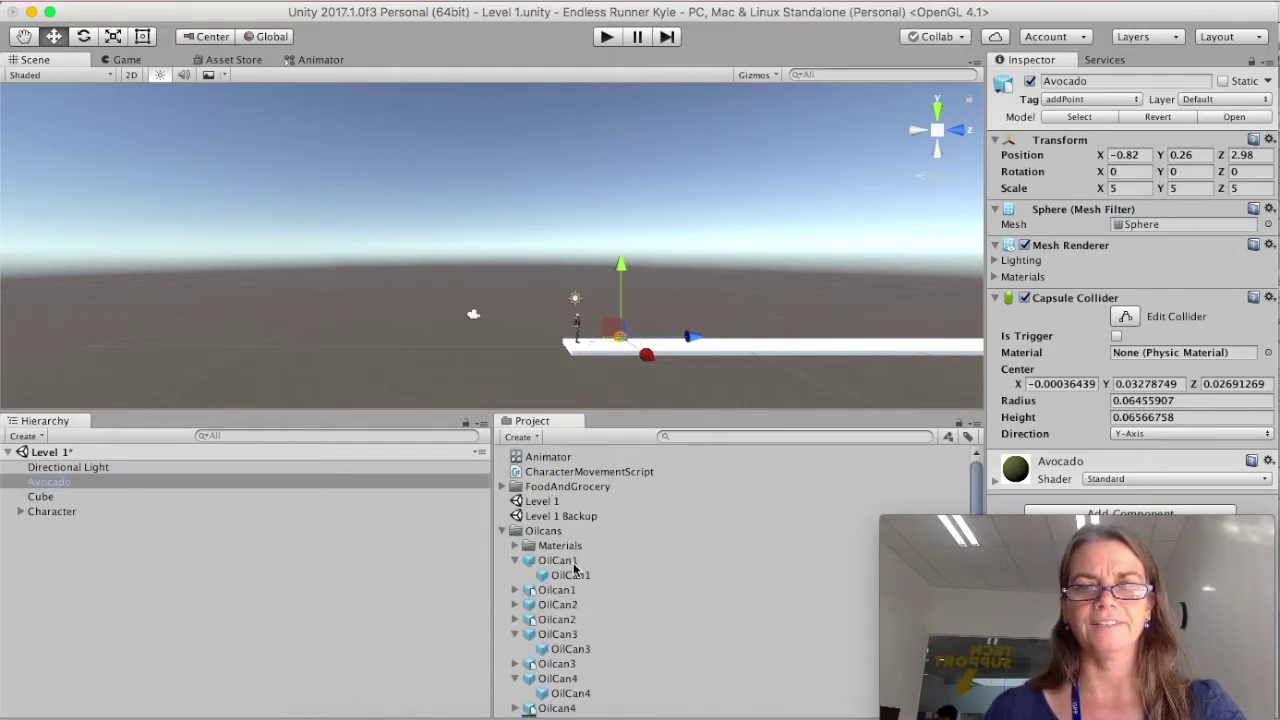
{"action": "left_click_drag", "start_coordinate": [566, 563], "coordinate": [772, 372]}
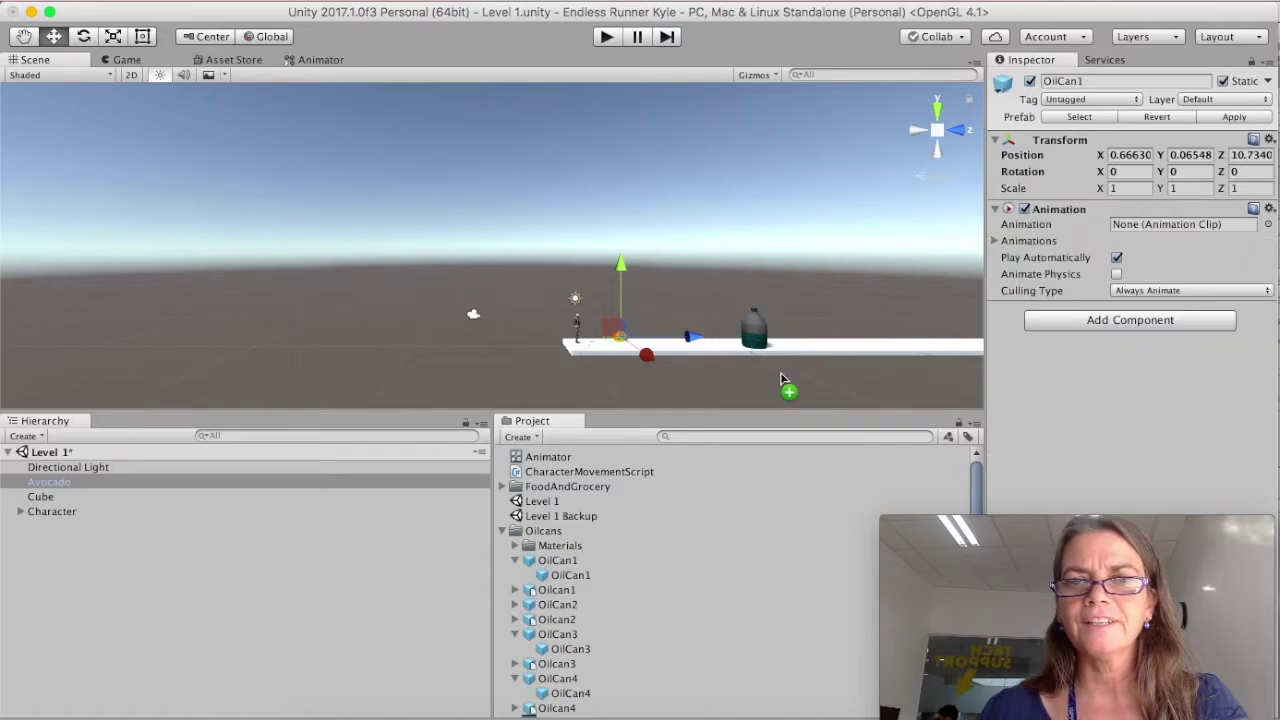
Add a Capsule Collider to OilCan1 and set the collider's center Y to 0.7.
{"action": "left_click", "coordinate": [1117, 321]}
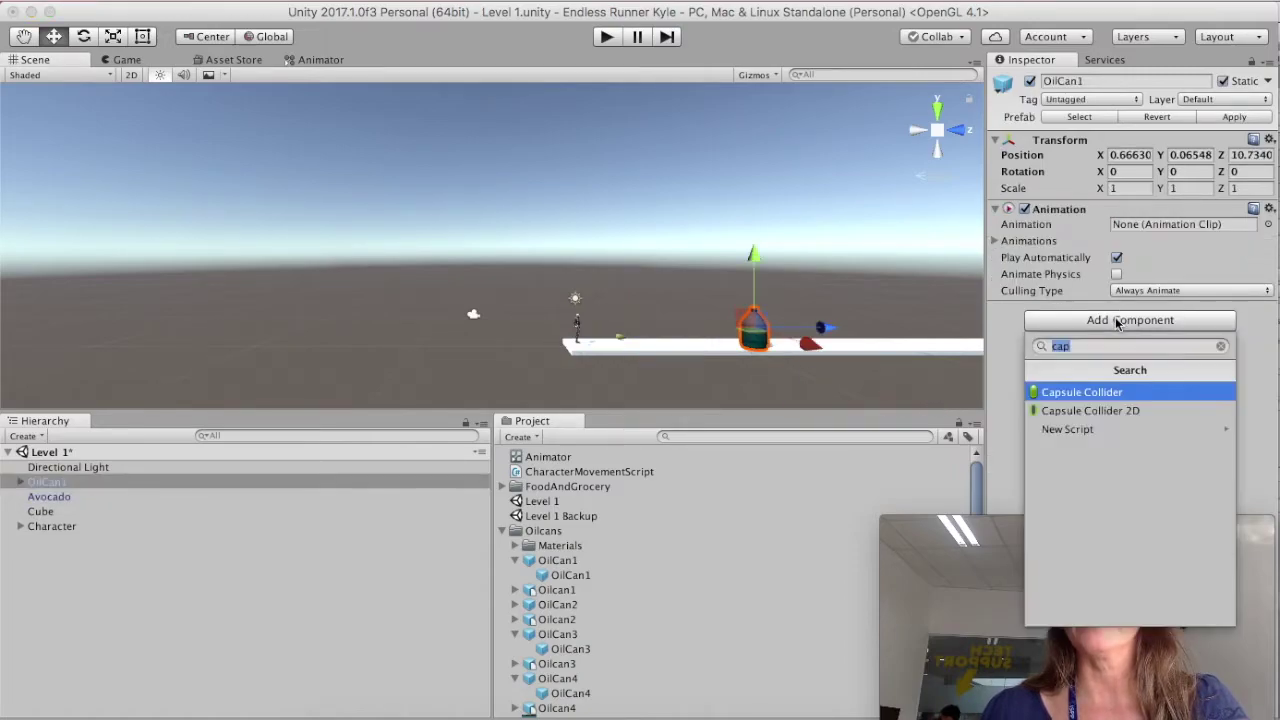
{"action": "left_click", "coordinate": [1093, 394]}
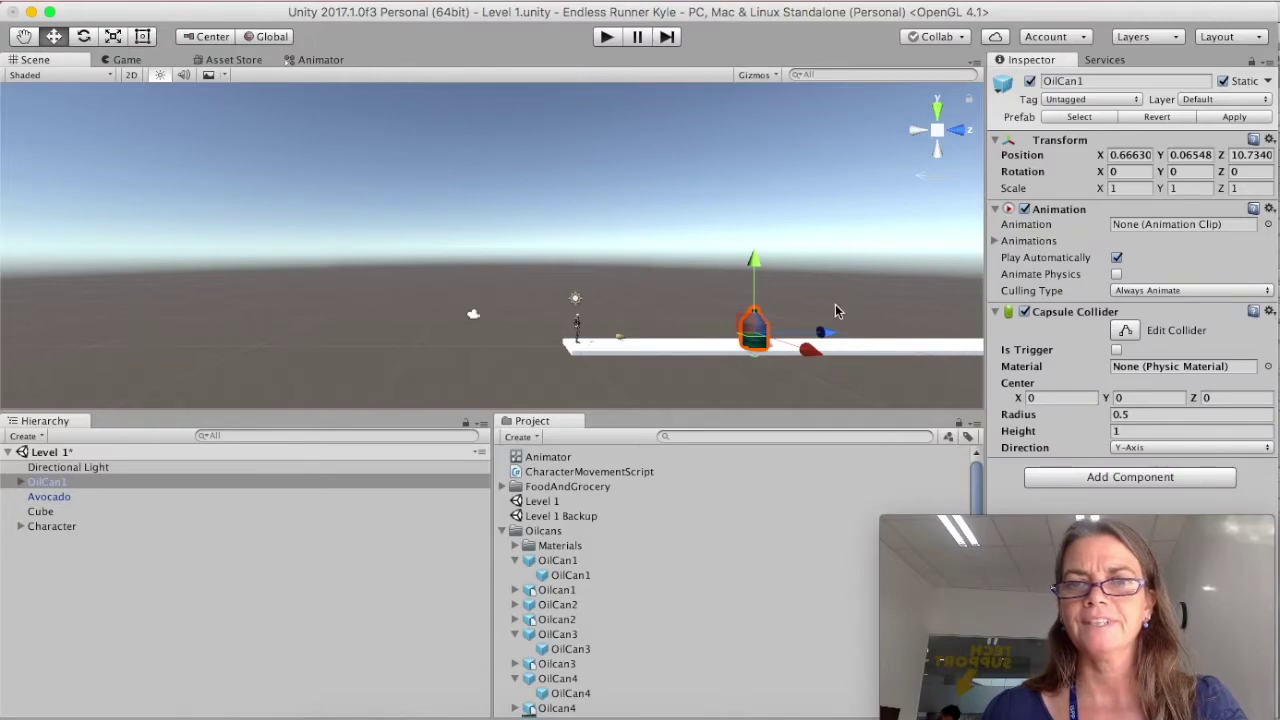
{"action": "left_click", "coordinate": [1148, 398]}
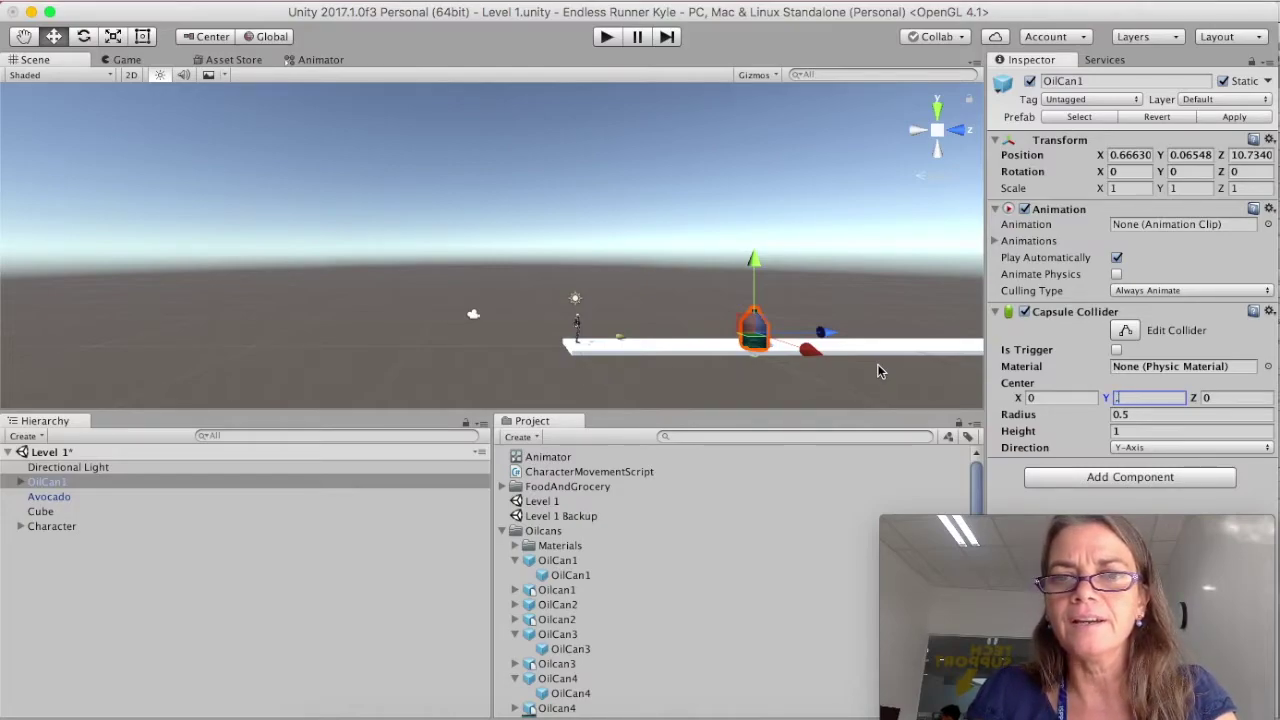
{"action": "type", "text": ".5"}
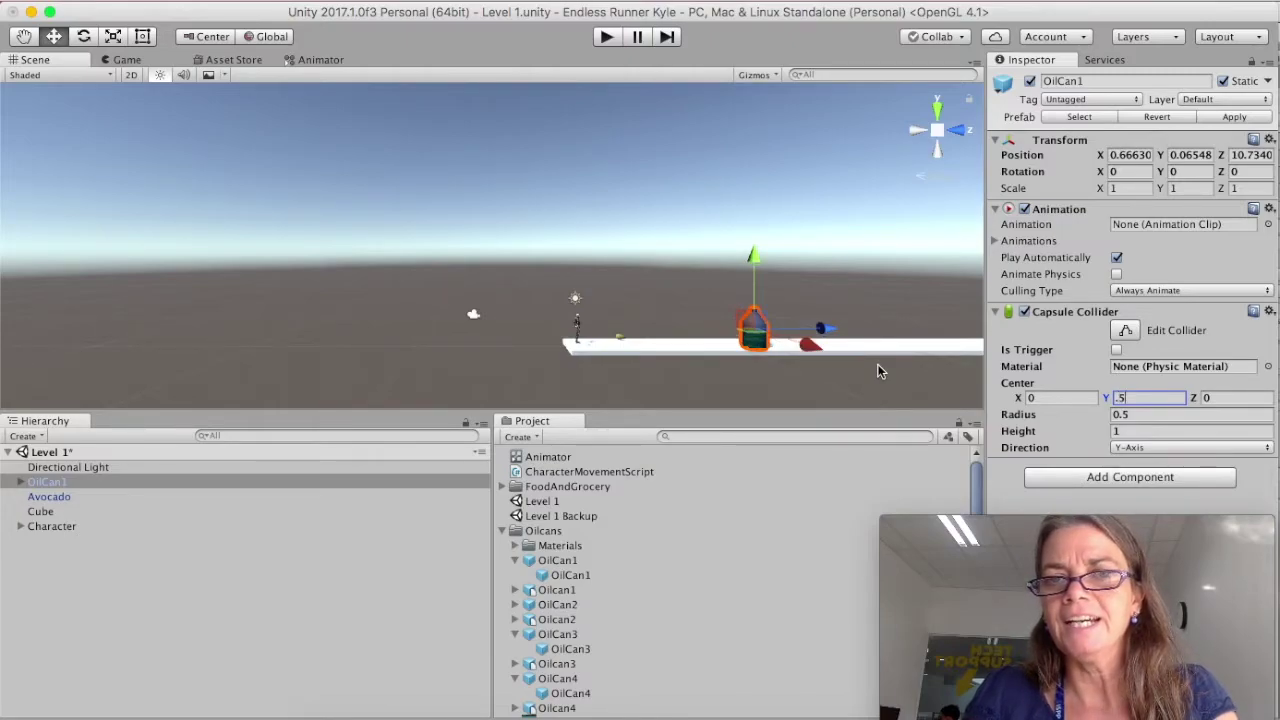
{"action": "key", "text": "BackSpace"}
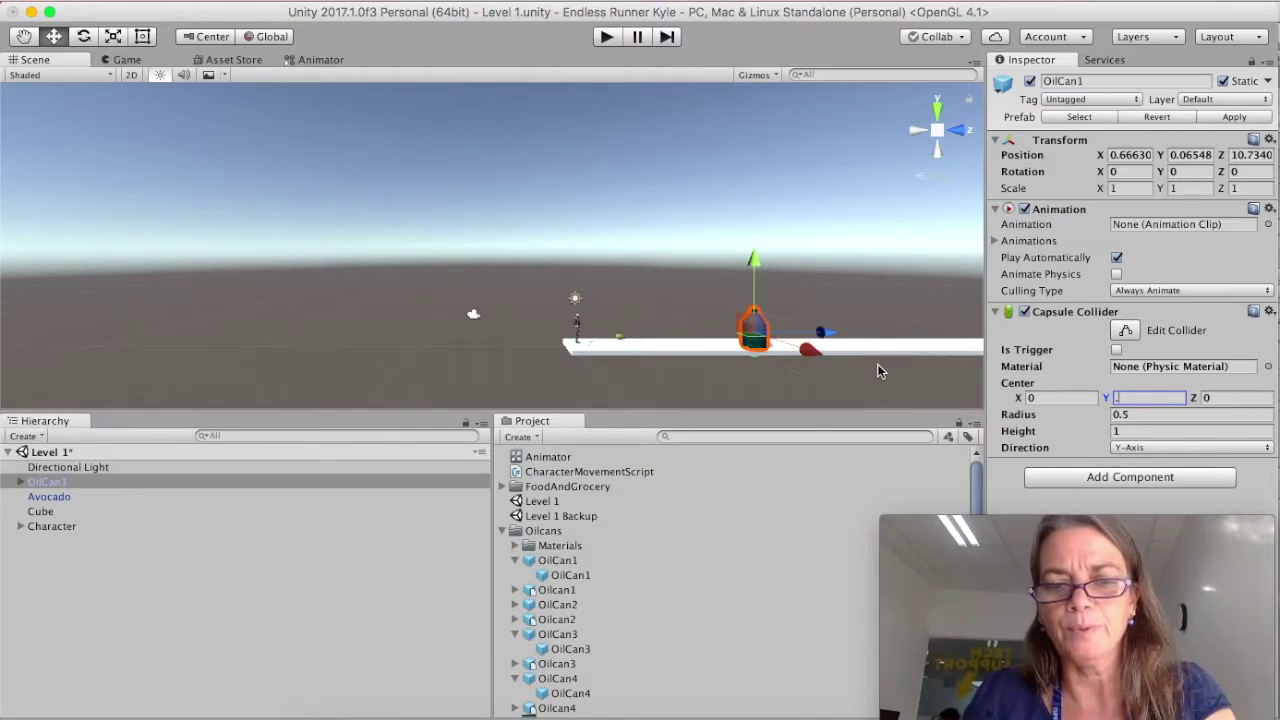
{"action": "type", "text": "7"}
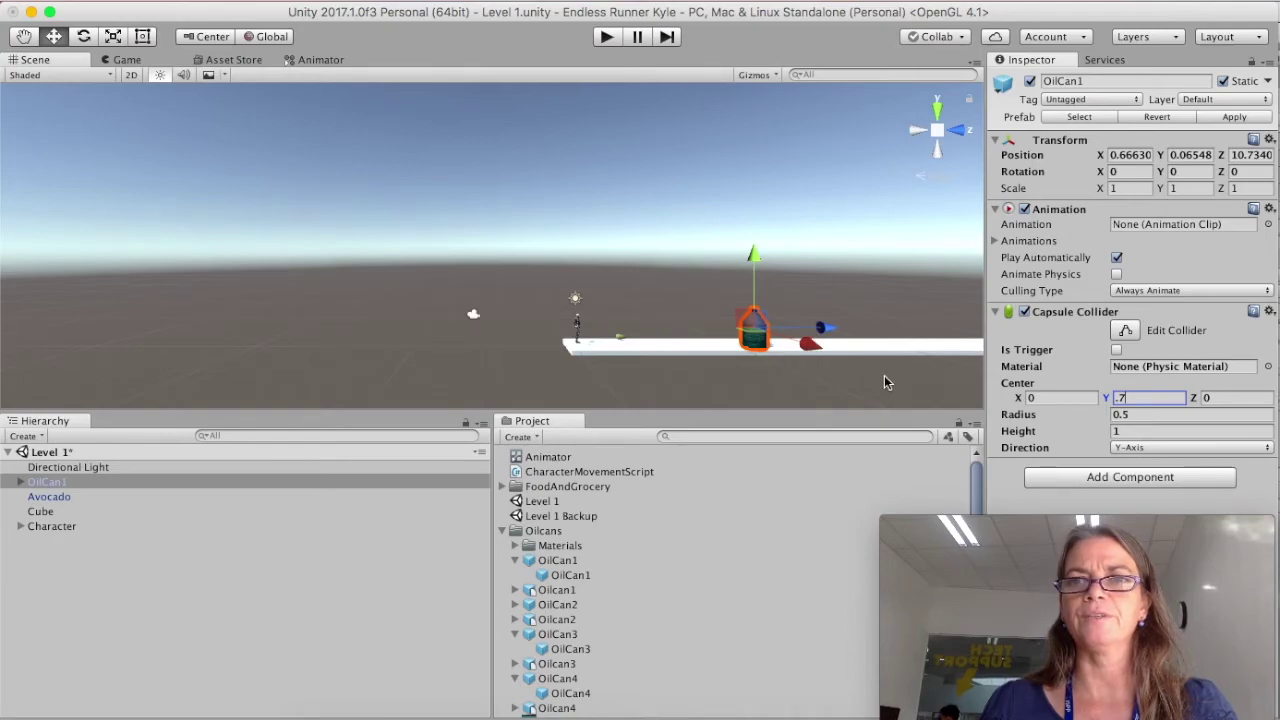
{"action": "left_click", "coordinate": [68, 484]}
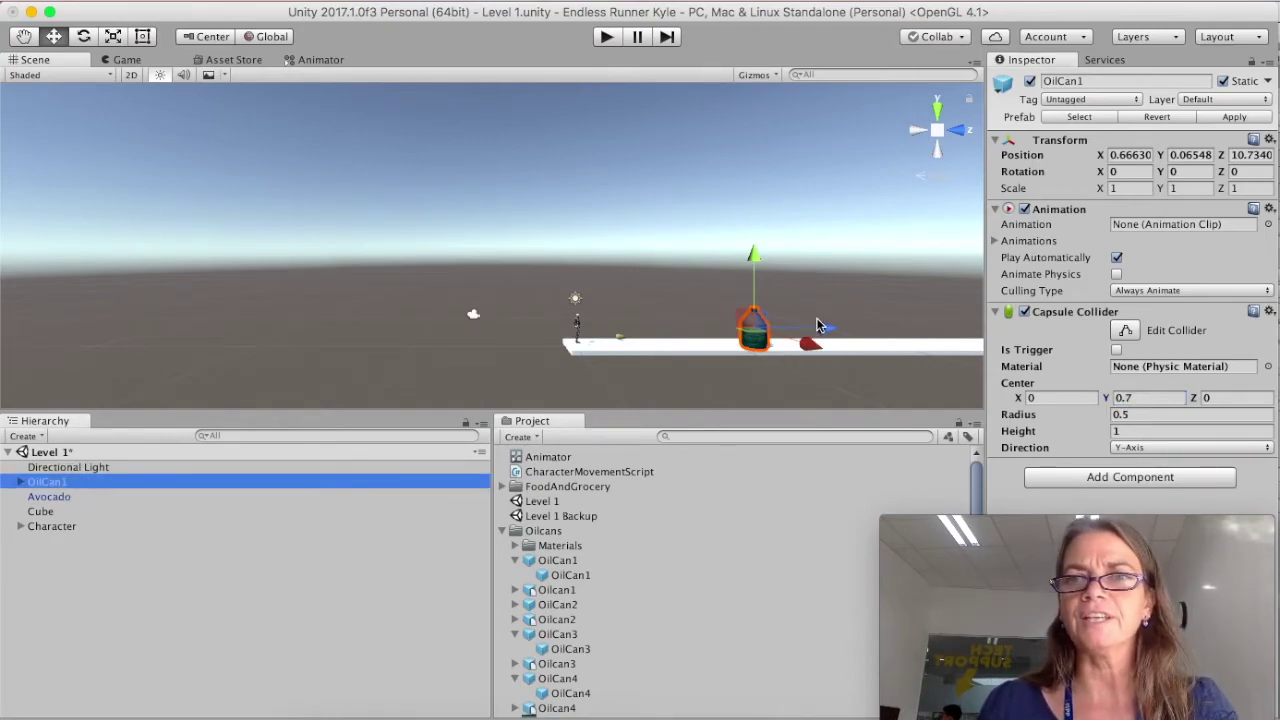
Scale OilCan1 to 0.5 on the X, Y and Z axes and move it sideways on the platform to X position 1.
{"action": "scroll", "coordinate": [766, 342], "scroll_direction": "down", "scroll_amount": 3}
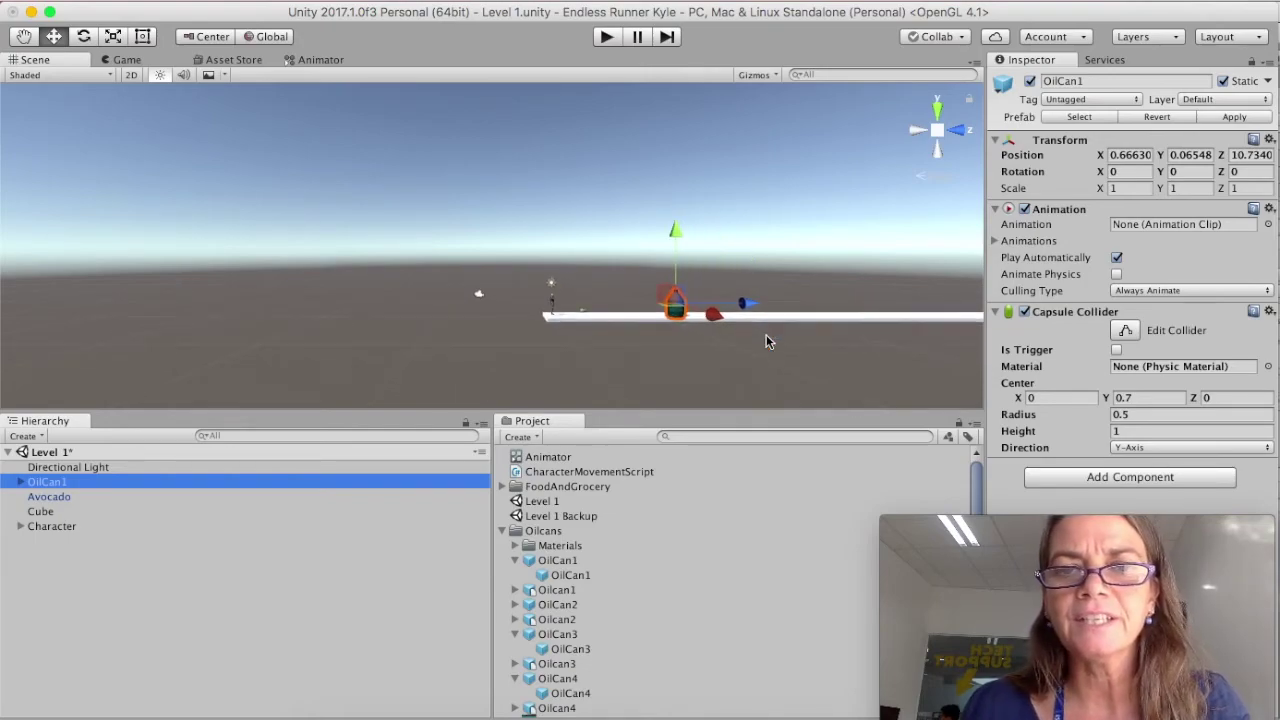
{"action": "scroll", "coordinate": [766, 342], "scroll_direction": "up", "scroll_amount": 5}
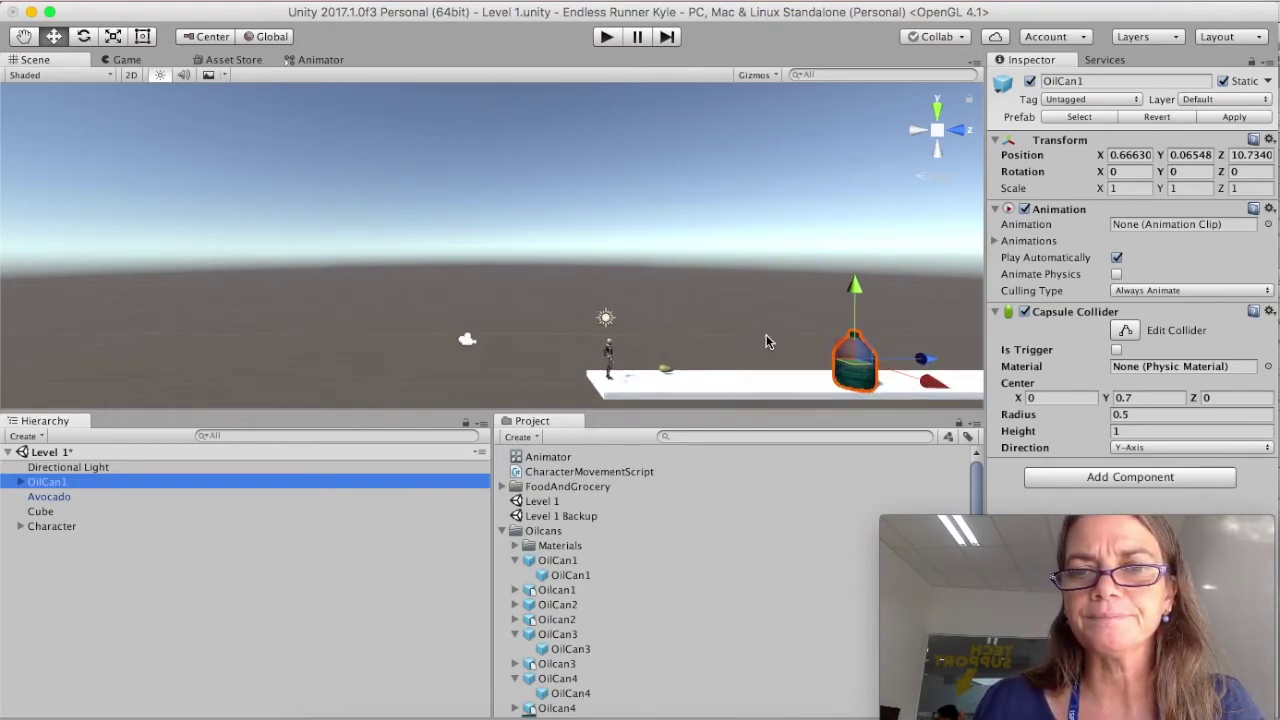
{"action": "scroll", "coordinate": [766, 342], "scroll_direction": "down", "scroll_amount": 3}
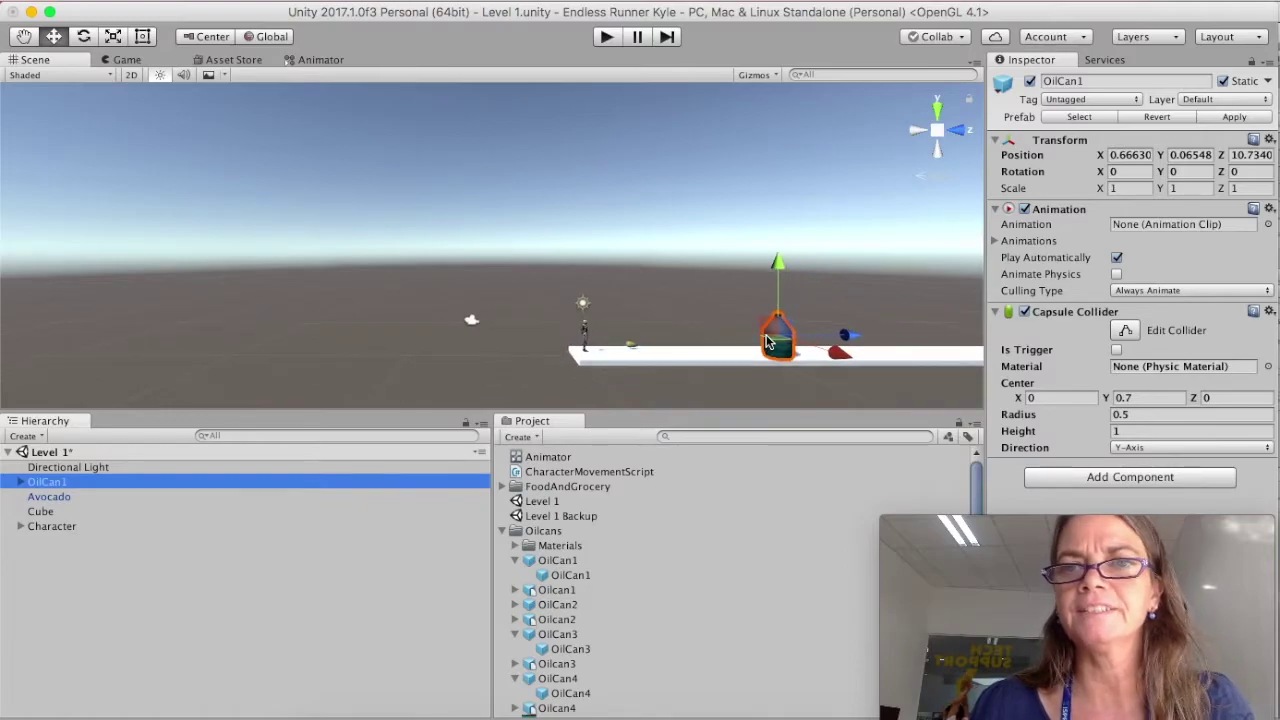
{"action": "left_click", "coordinate": [960, 130]}
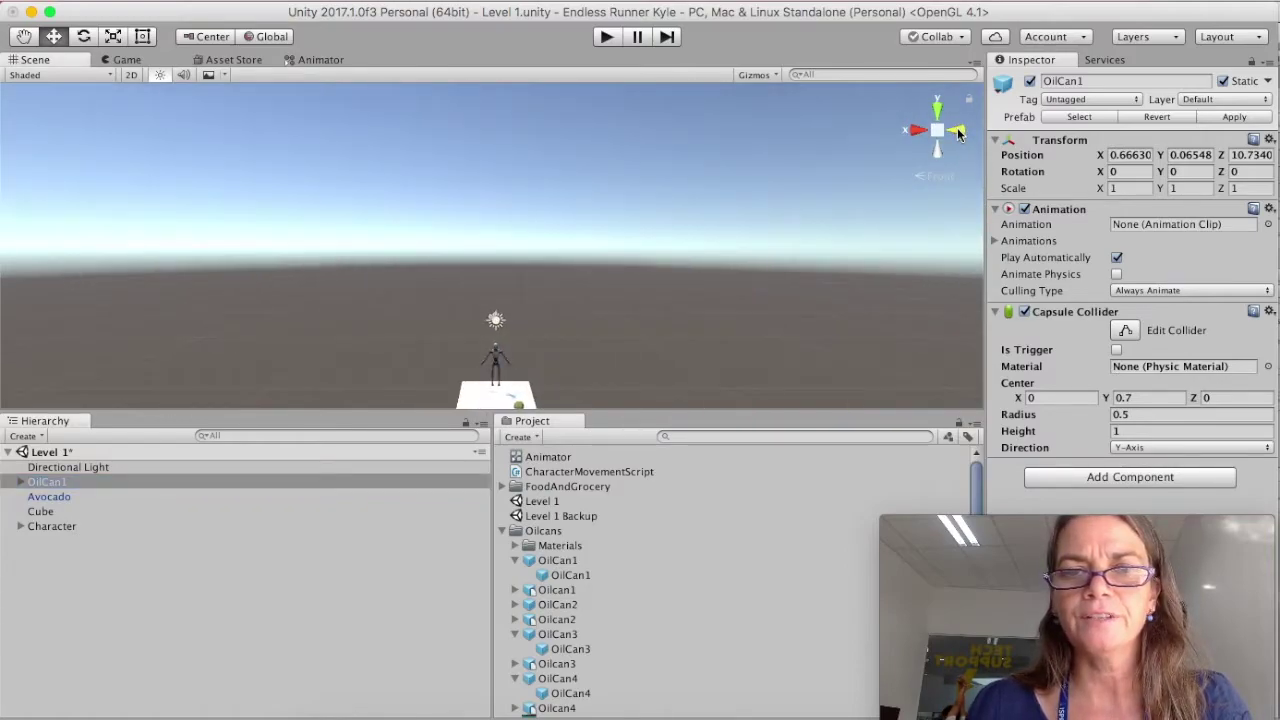
{"action": "key", "text": "f"}
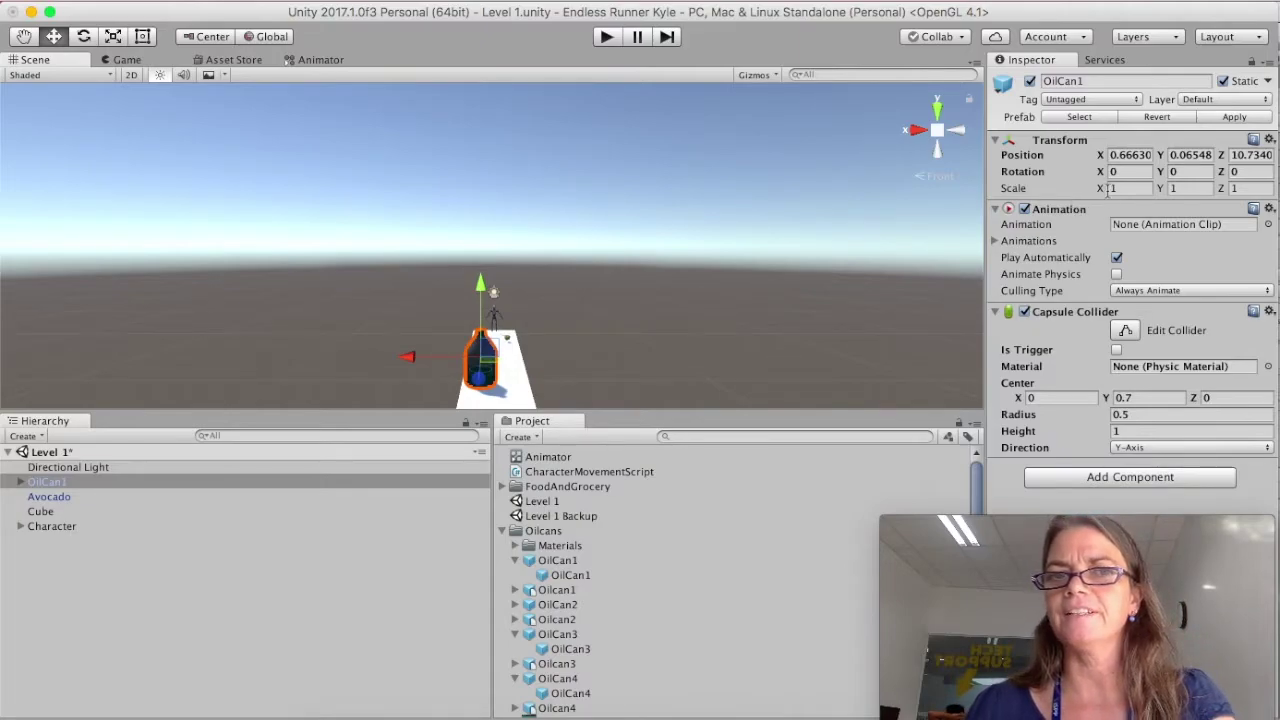
{"action": "left_click", "coordinate": [1133, 188]}
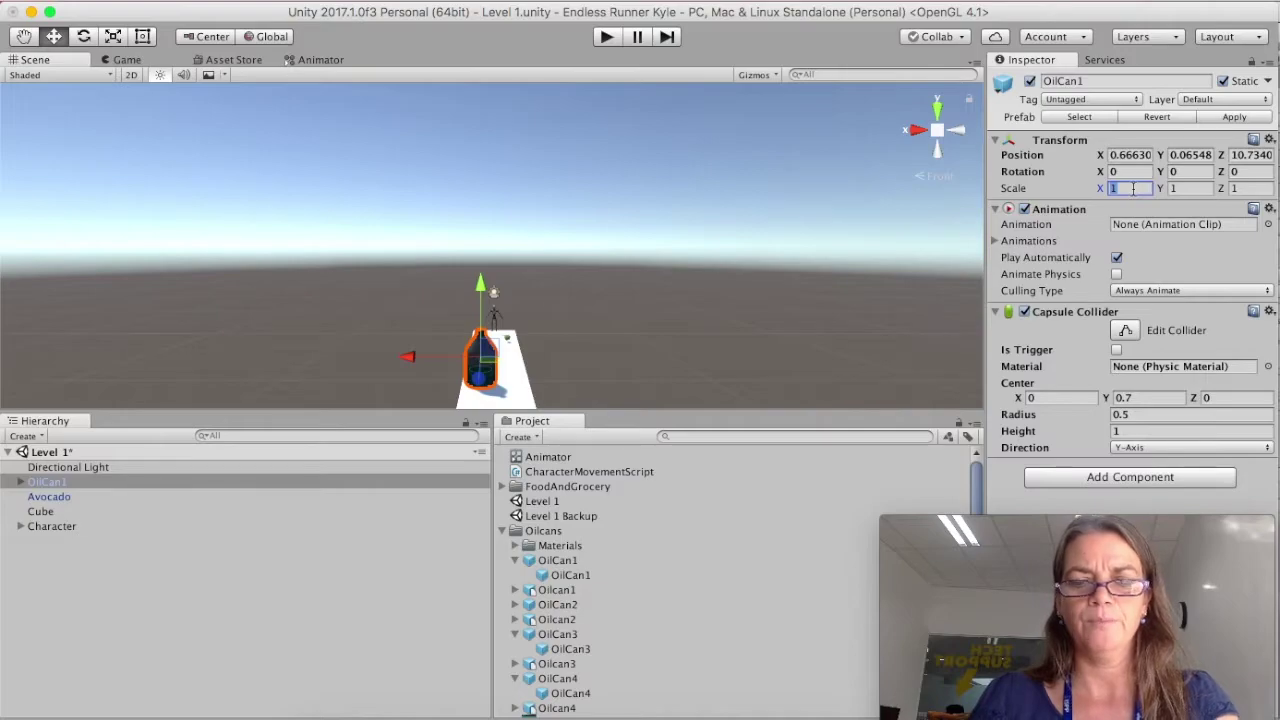
{"action": "type", "text": "0.5"}
{"action": "key", "text": "Tab"}
{"action": "type", "text": "0."}
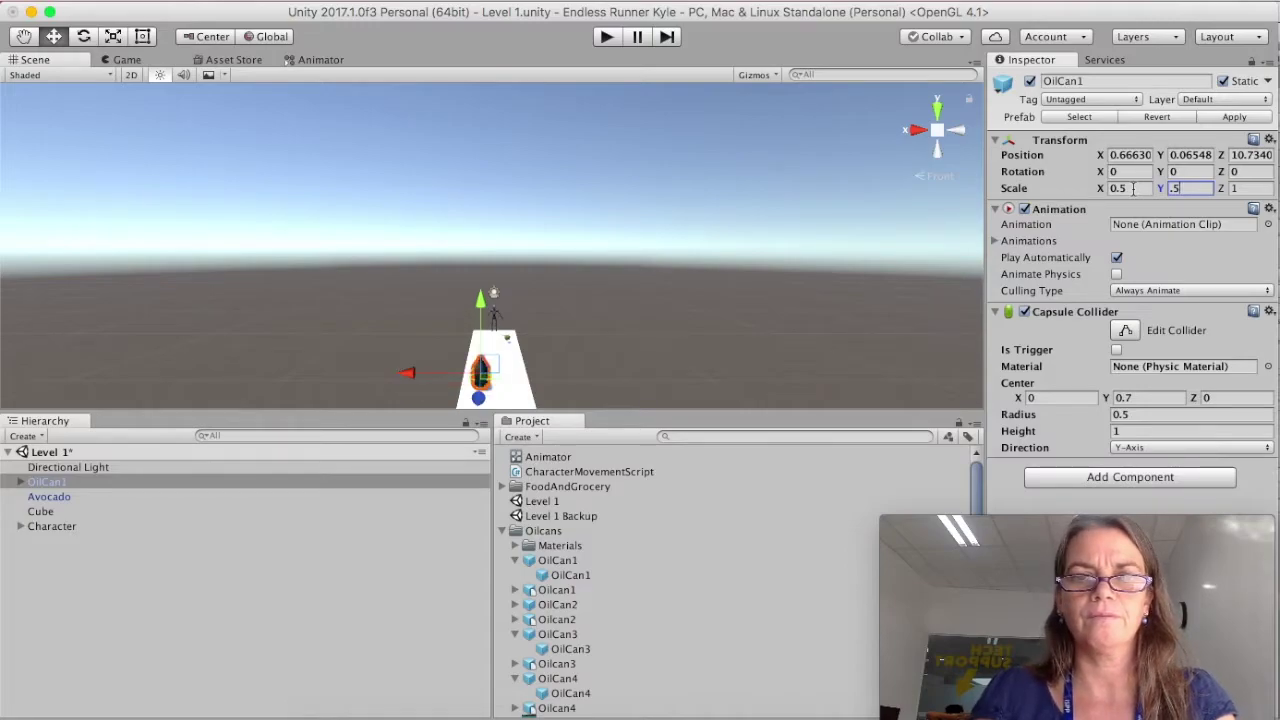
{"action": "key", "text": "Tab"}
{"action": "type", "text": "0.5"}
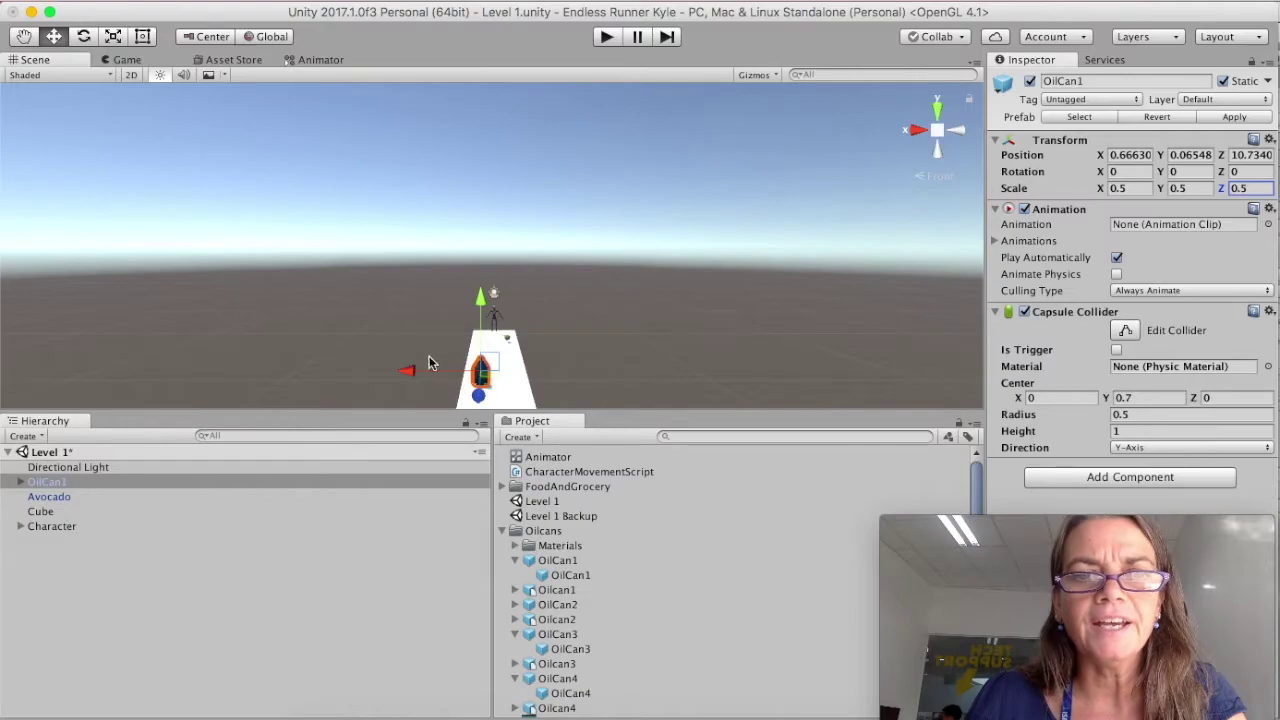
{"action": "left_click", "coordinate": [406, 372]}
{"action": "left_click_drag", "start_coordinate": [406, 372], "coordinate": [400, 375]}
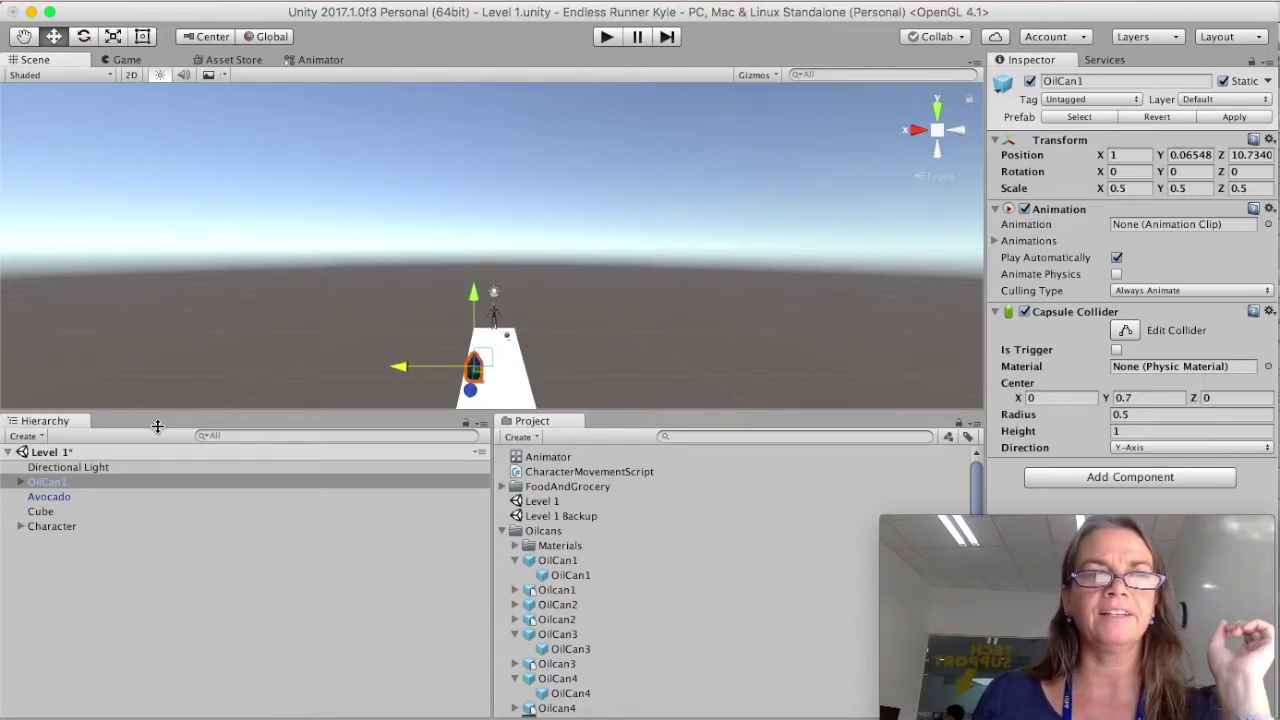
Assign the losePoint tag to OilCan1 and compare it with the Avocado's tag.
{"action": "left_click", "coordinate": [1088, 99]}
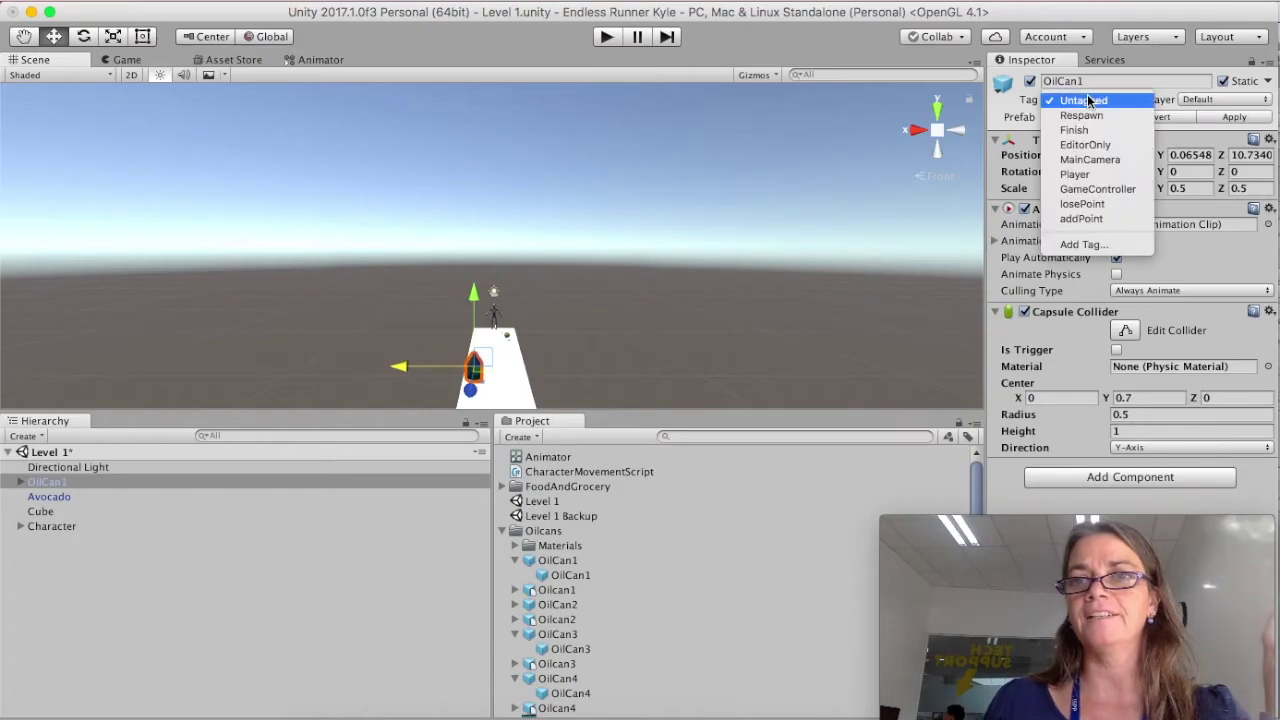
{"action": "left_click", "coordinate": [1083, 204]}
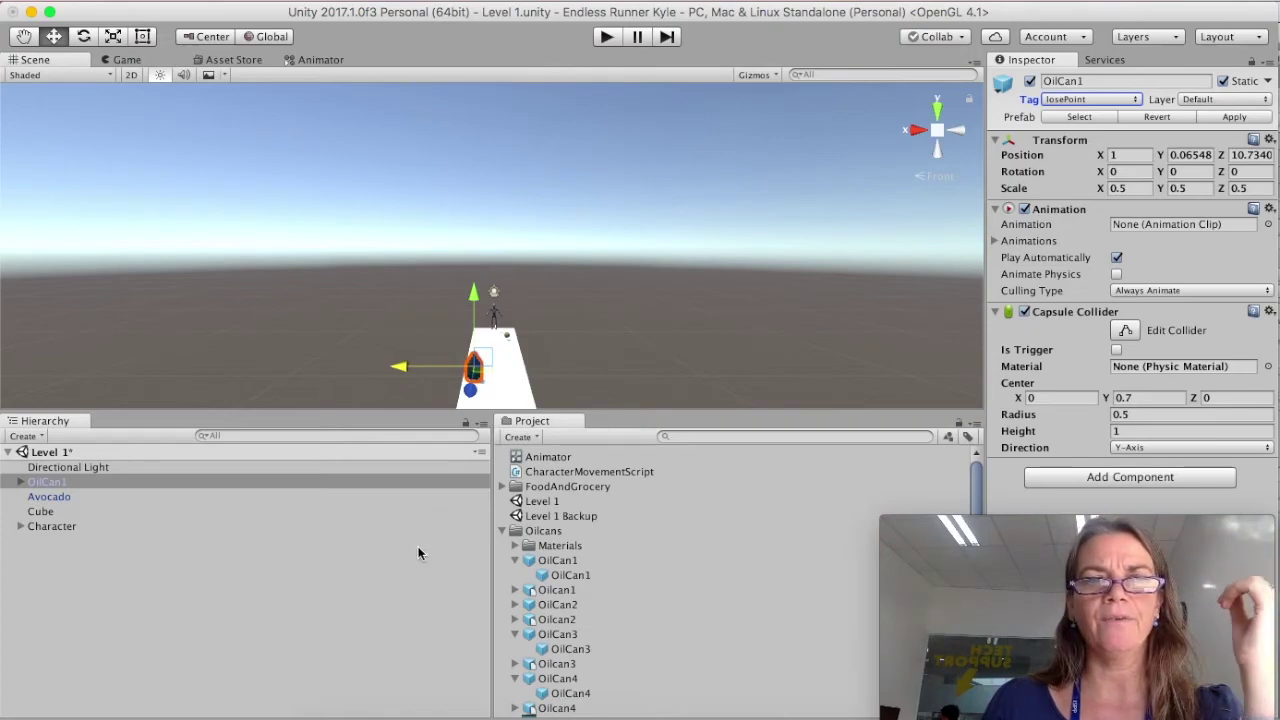
{"action": "left_click", "coordinate": [50, 497]}
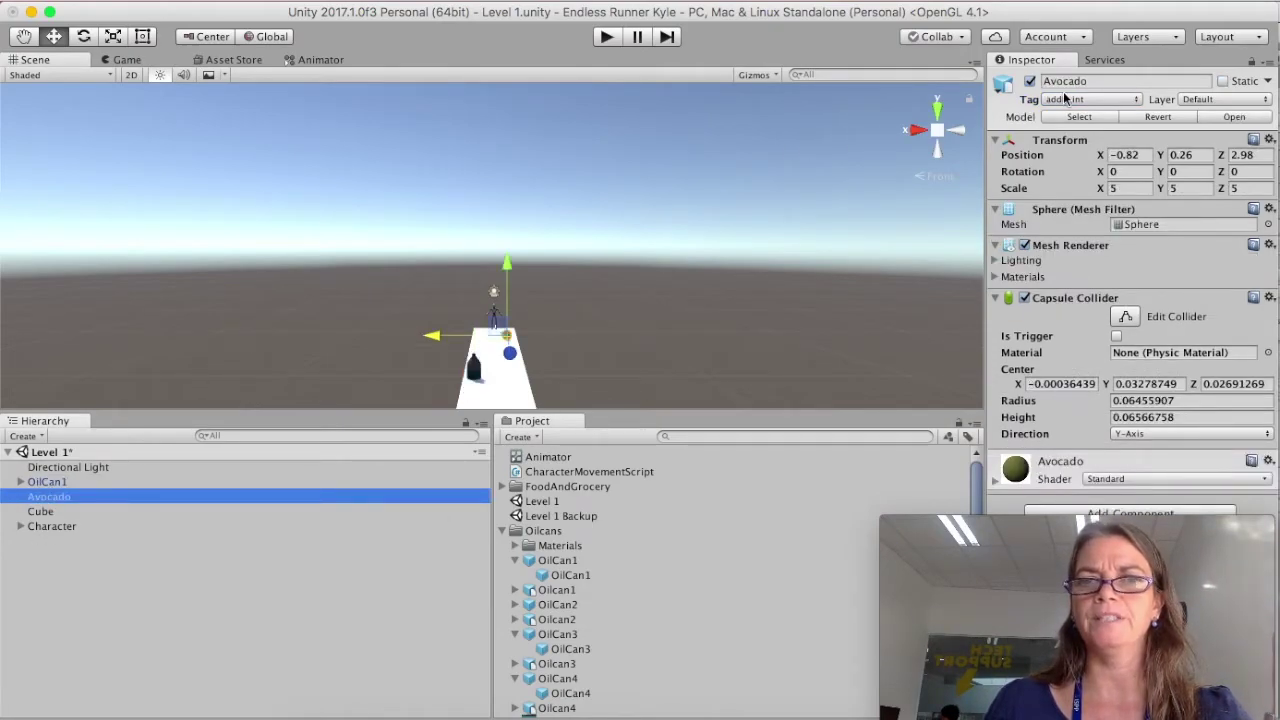
{"action": "left_click", "coordinate": [55, 482]}
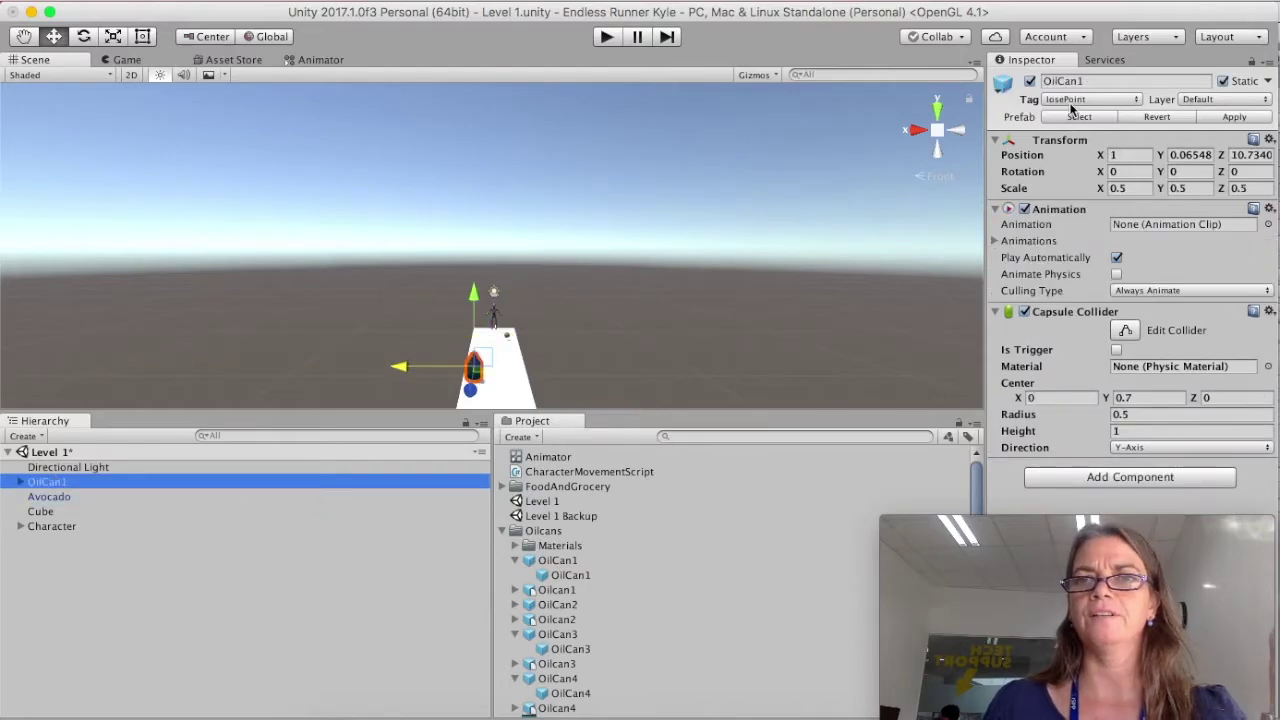
Collapse the Oilcans folder and create a new C# script named PickUpScript in the project assets.
{"action": "left_click", "coordinate": [502, 531]}
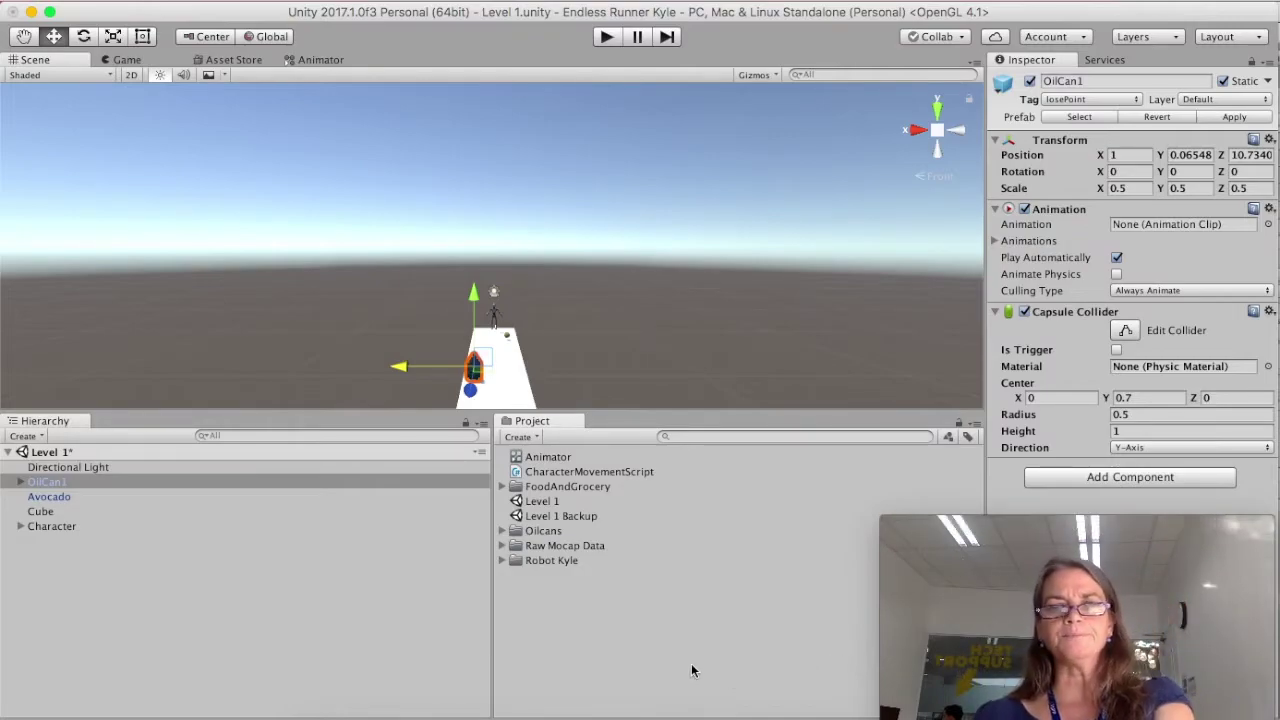
{"action": "left_click", "coordinate": [534, 440]}
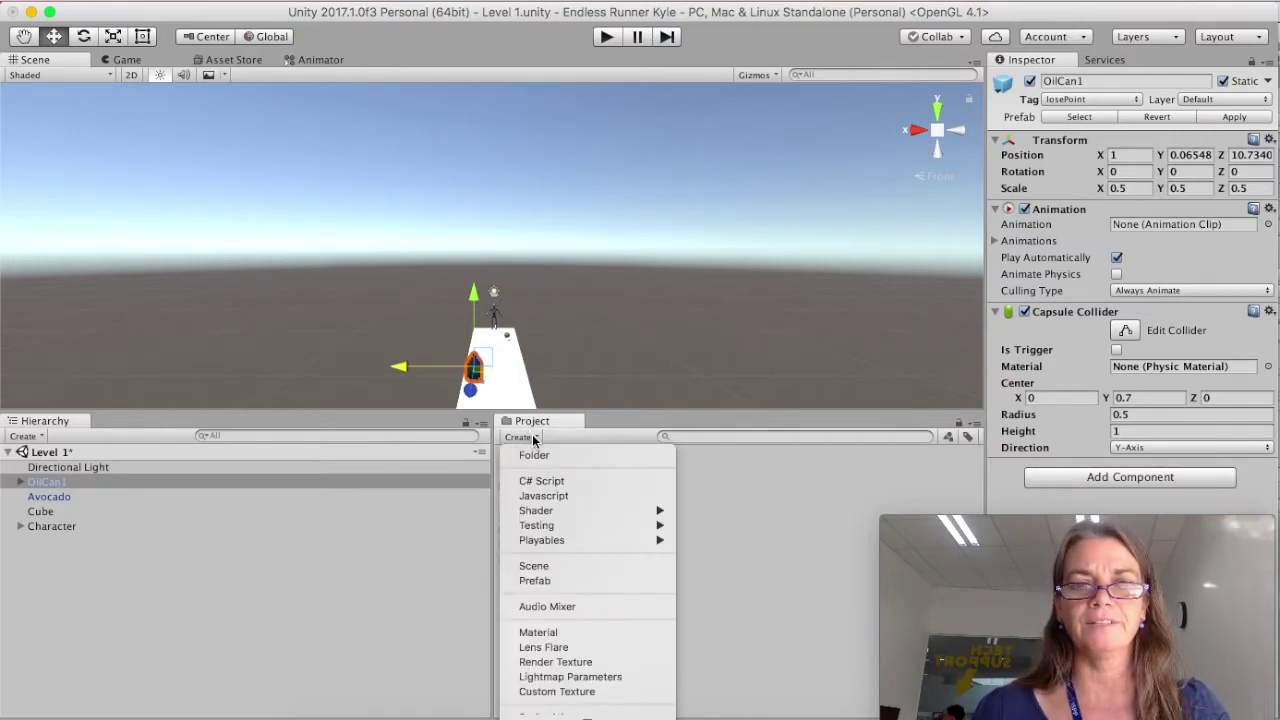
{"action": "left_click", "coordinate": [540, 484]}
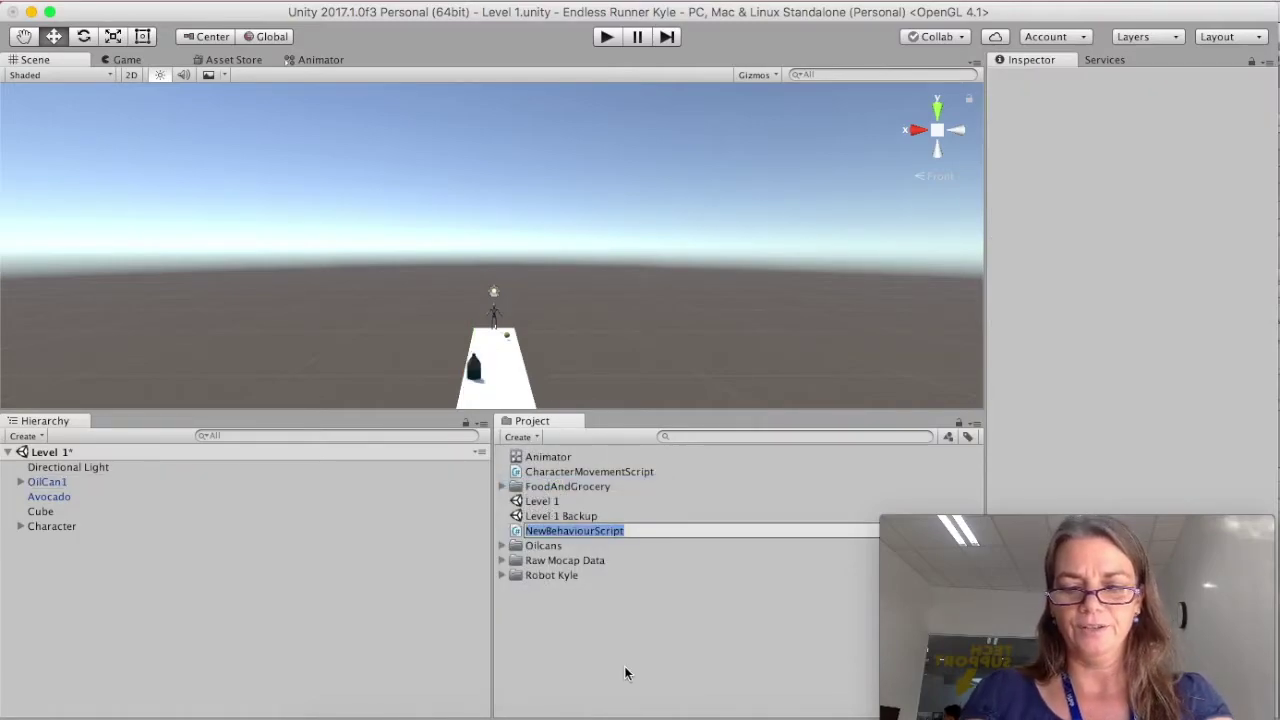
{"action": "type", "text": "PickUp"}
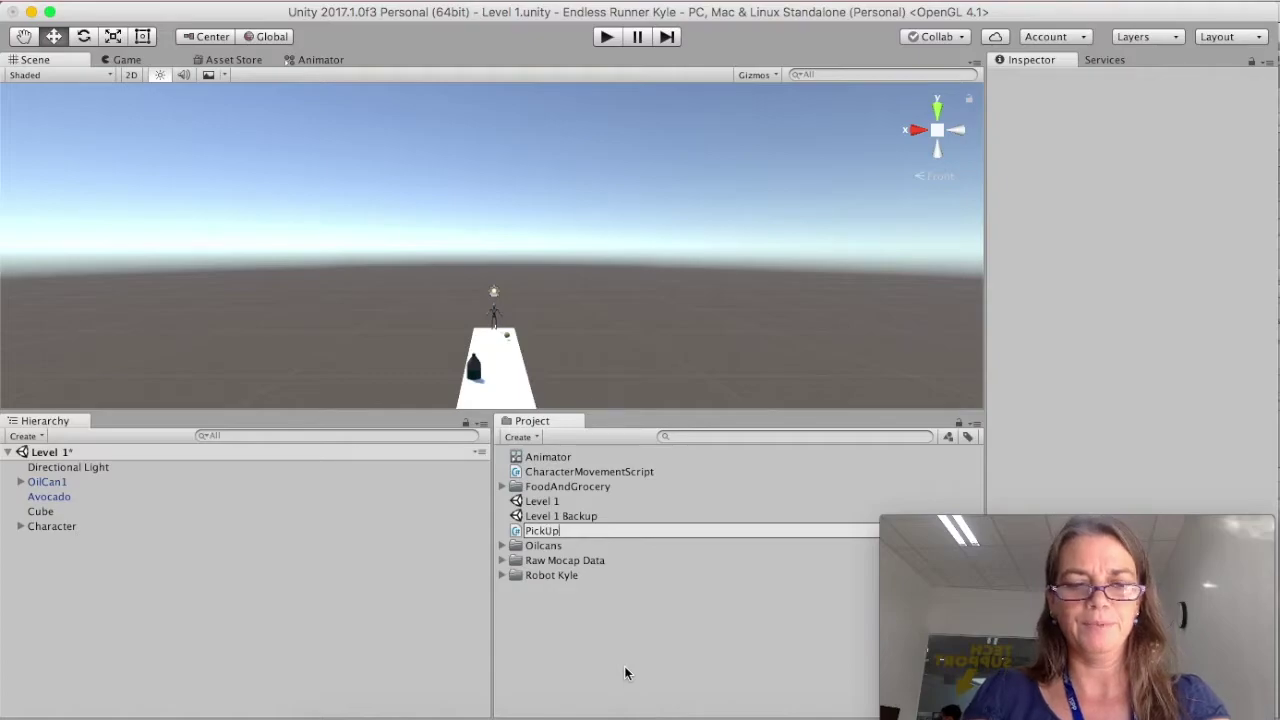
{"action": "type", "text": "Scripts"}
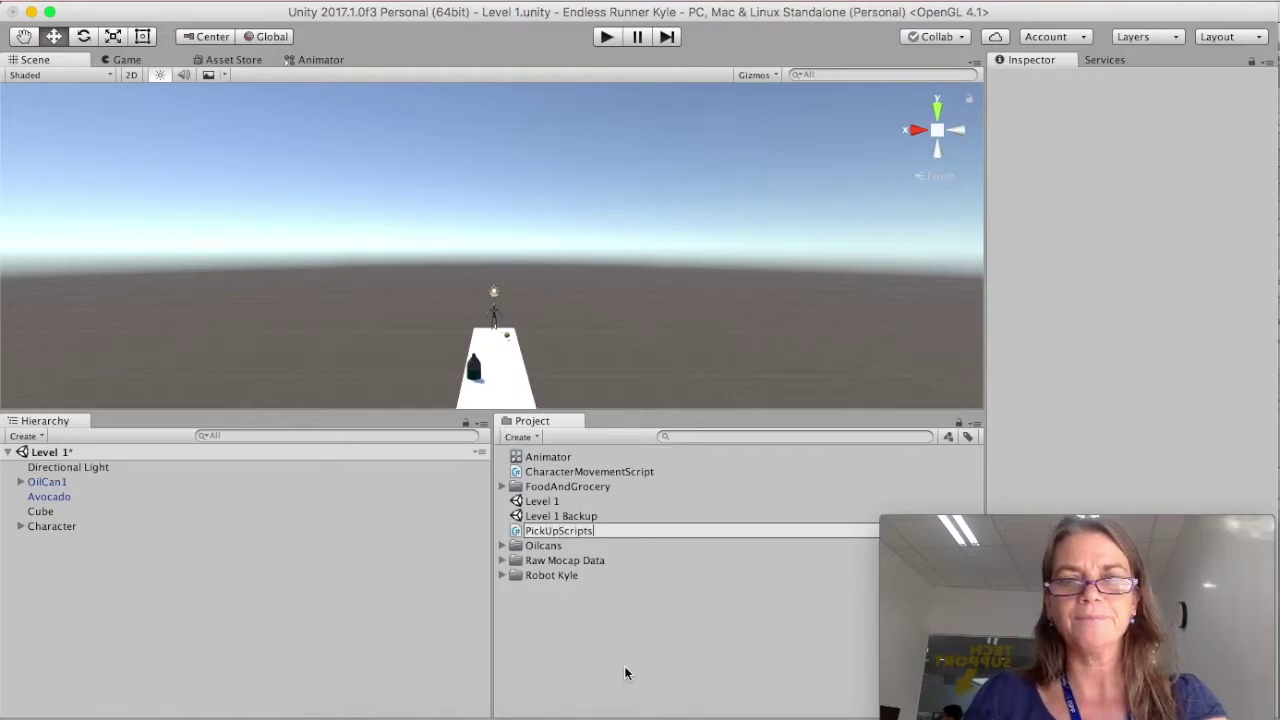
{"action": "key", "text": "BackSpace"}
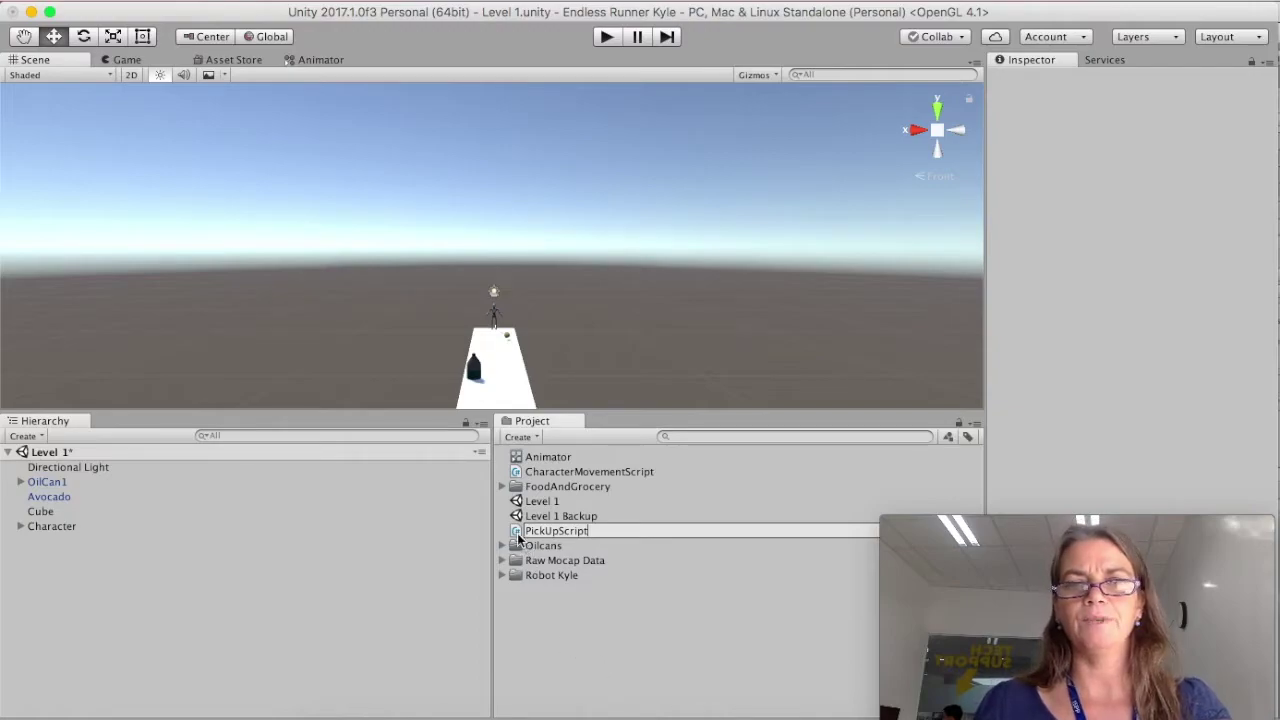
{"action": "key", "text": "Return"}
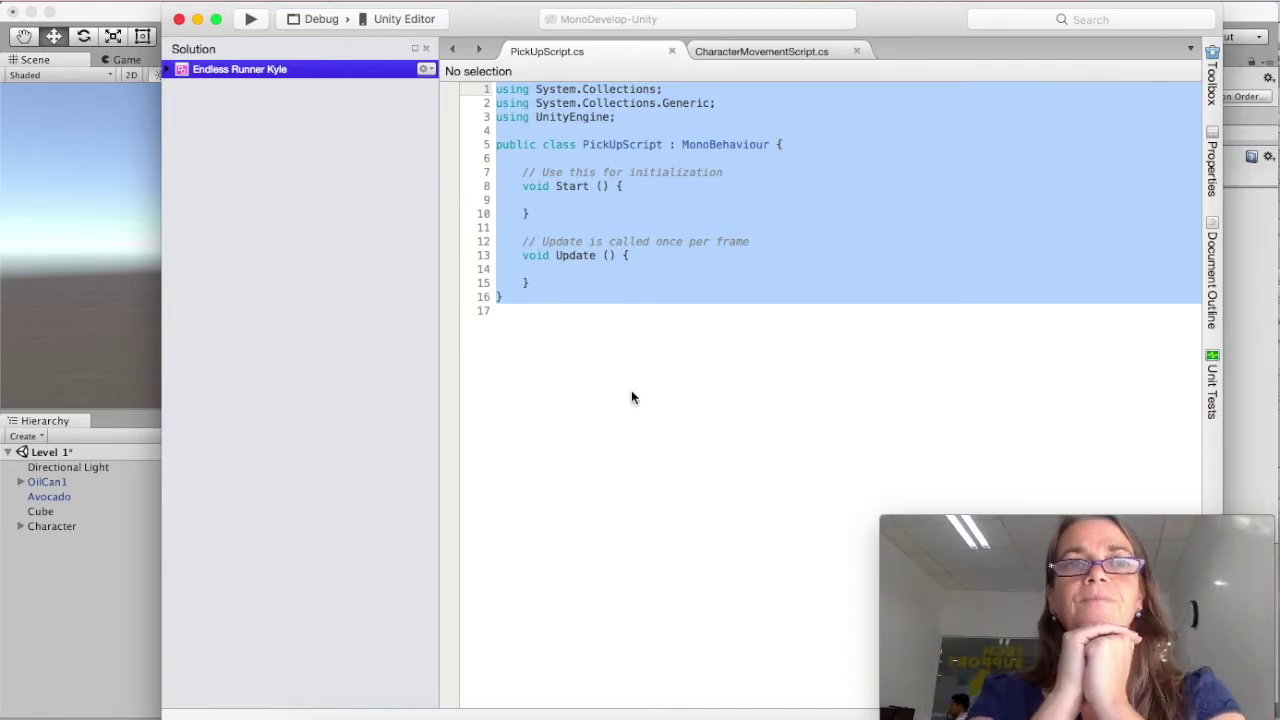
In MonoDevelop, replace PickUpScript's template with code initializing coinCounter to 0, whose OnControllerColliderHit destroys addPoint and losePoint objects, incrementing or decrementing coinCounter respectively.
{"action": "type", "text": "using System.Collections; using System.Collections.Generic; using UnityEngine;  public class PickUpScript : MonoBehaviour {  \tint coinCounter; \t// Use this for initialization \tvoid Start () { \t\tcoinCounter = 0; \t}  \t// Update is called once per frame \tvoid Update () { \t\t \t}  \tvoid OnControllerColliderHit (ControllerColliderHit hit){ \t\tif (hit.gameObject.CompareTag (\"addPoint\")) { \t\t\tDestroy (hit.gameObject); \t\t\tcoinCounter++; \t\t} \t\telse if (hit.gameObject.CompareTag (\"losePoint\")) { \t\t\tDestroy (hit.gameObject); \t\t\tcoinCounter--;  \t\t}  \t}   }"}
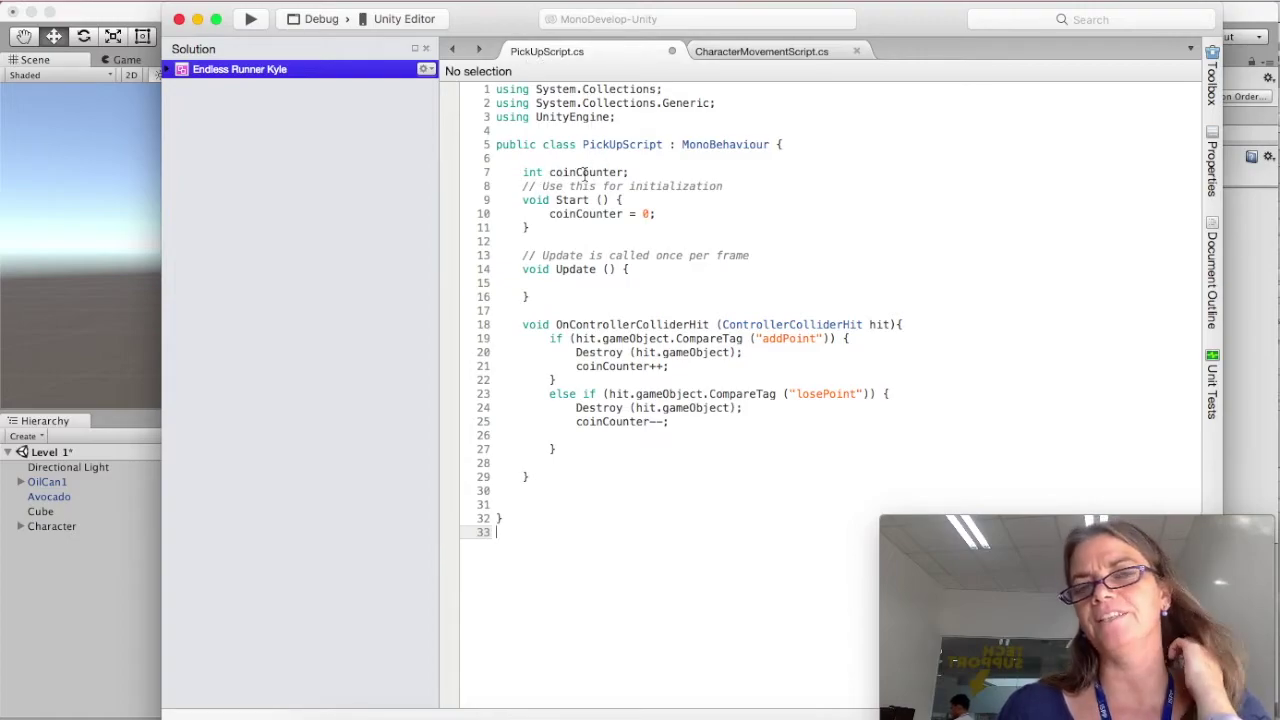
{"action": "mouse_move", "coordinate": [624, 175]}
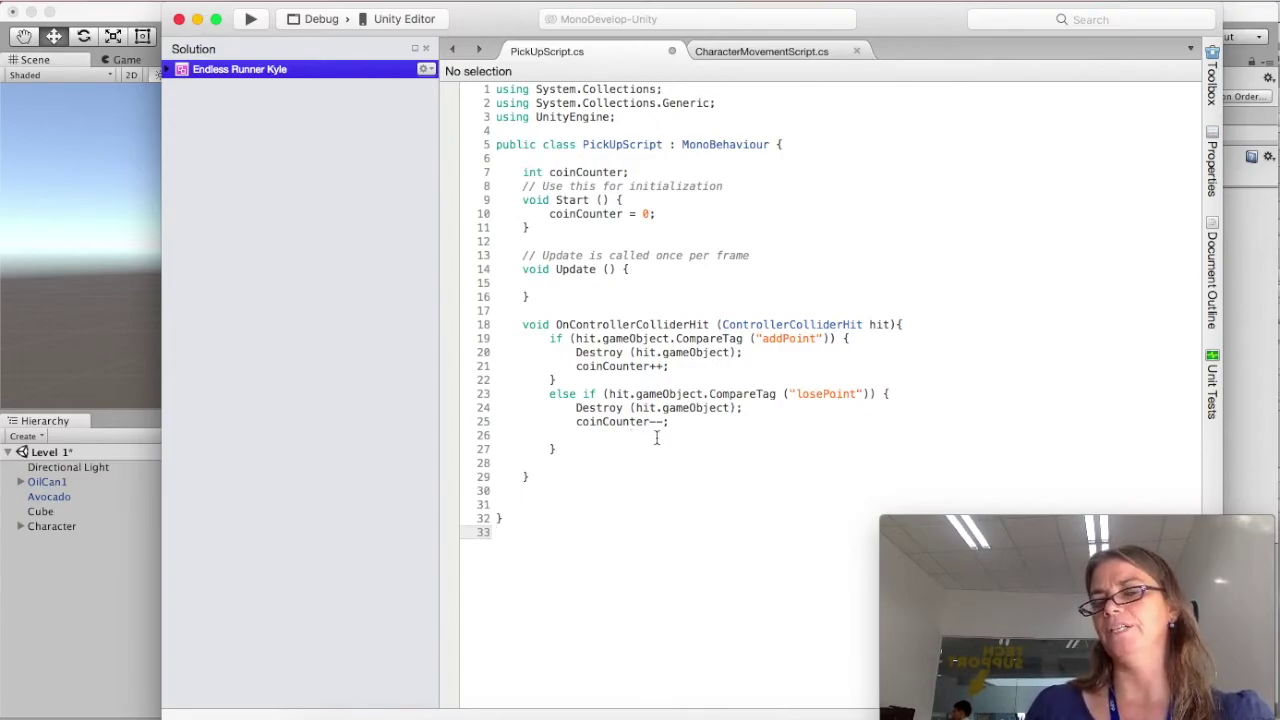
{"action": "left_click", "coordinate": [523, 525]}
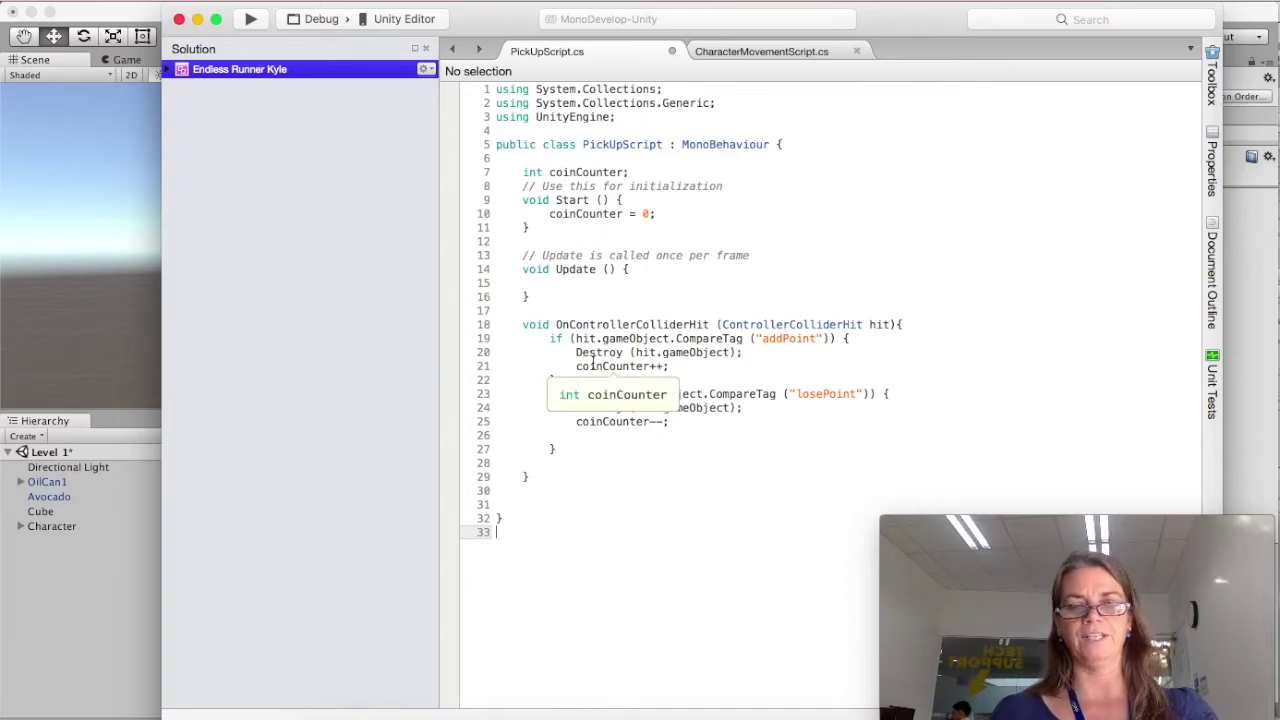
Switch back to Unity and attach PickUpScript to the Character object as a component.
{"action": "left_click", "coordinate": [40, 586]}
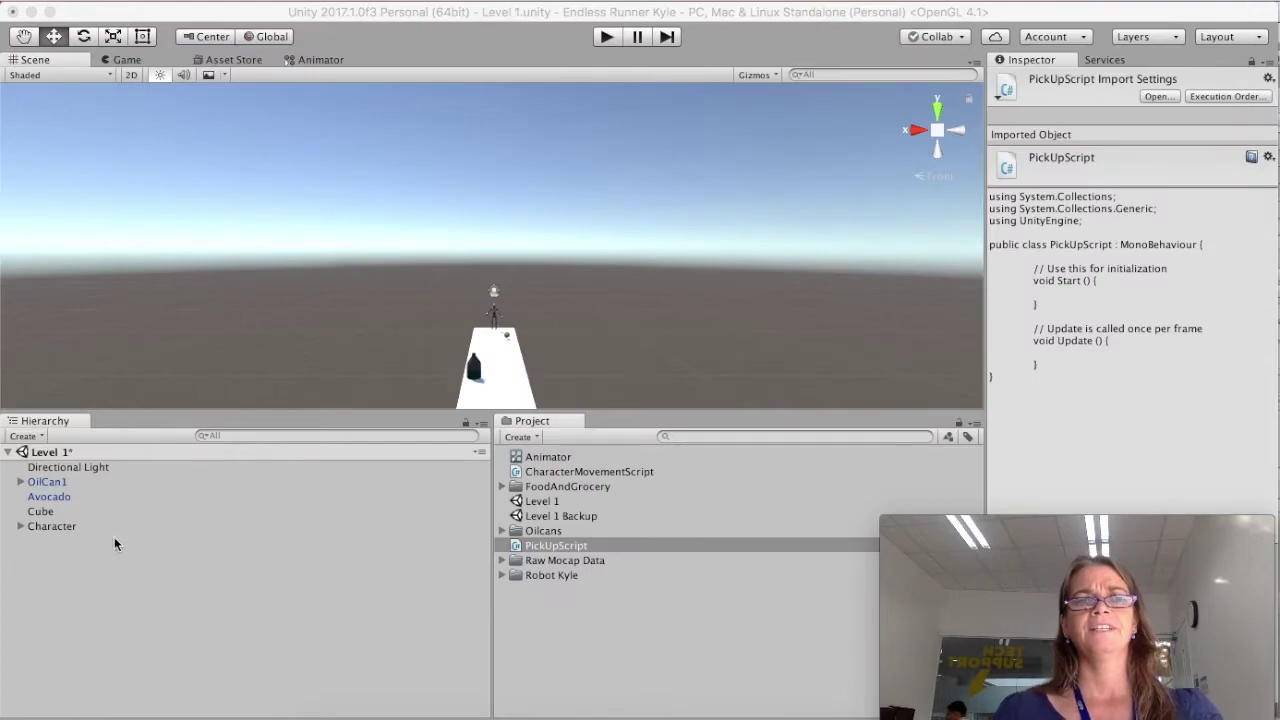
{"action": "left_click", "coordinate": [257, 545]}
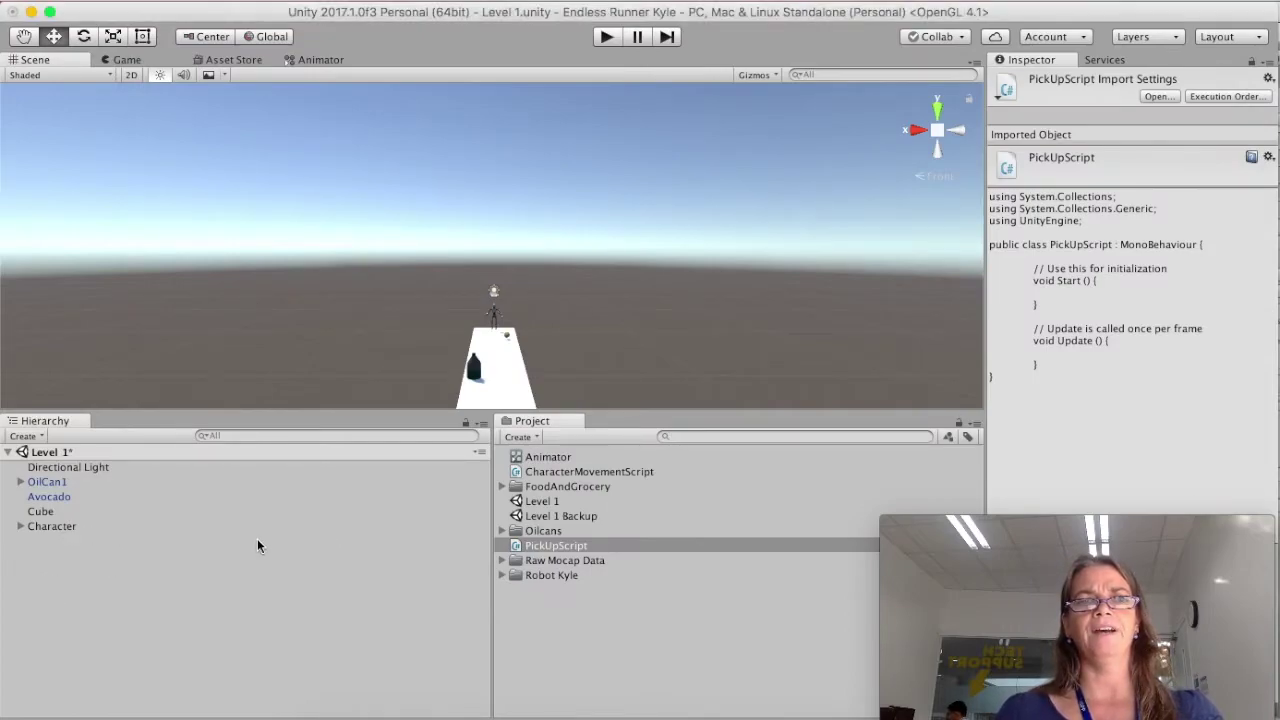
{"action": "left_click", "coordinate": [47, 525]}
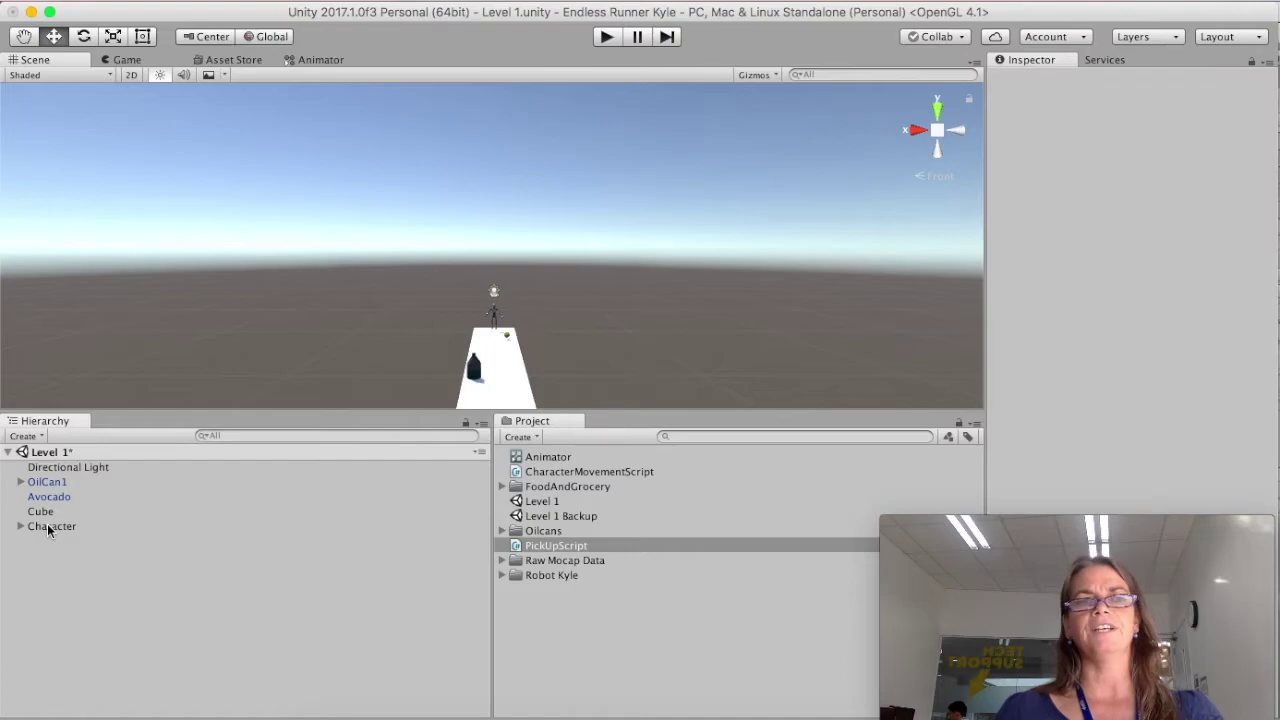
{"action": "left_click", "coordinate": [47, 525]}
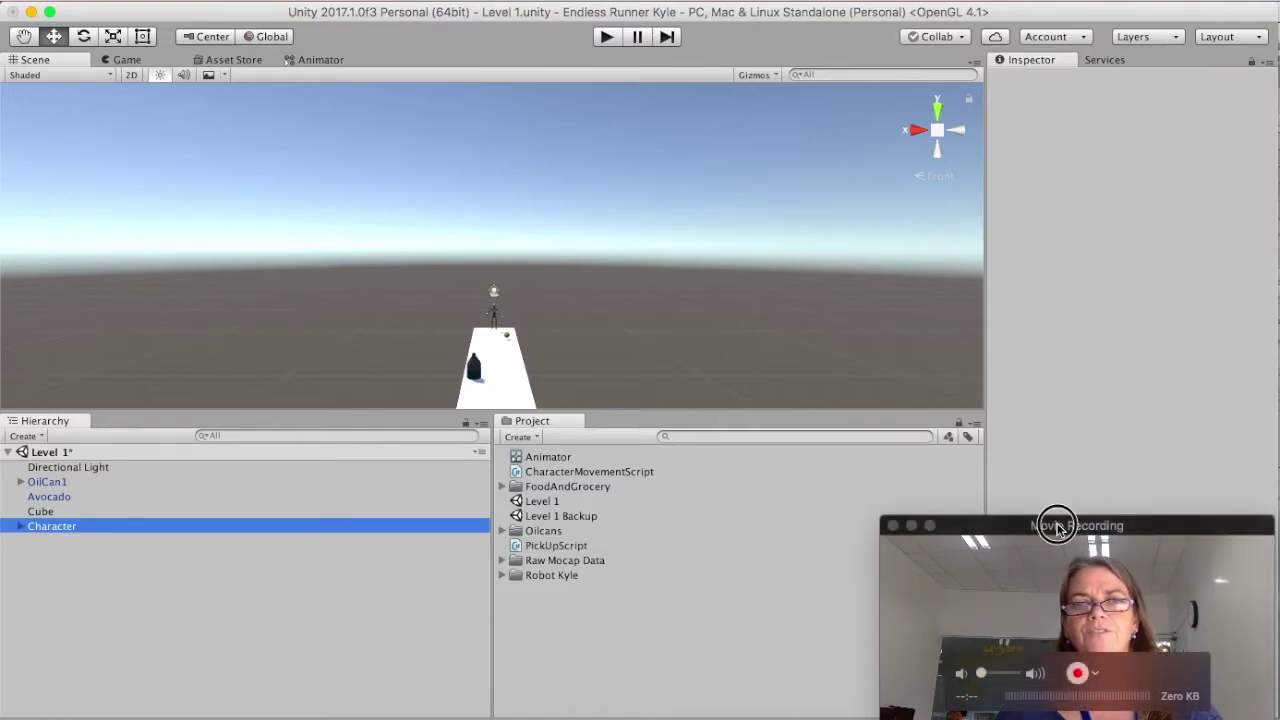
{"action": "left_click_drag", "start_coordinate": [1056, 525], "coordinate": [186, 562]}
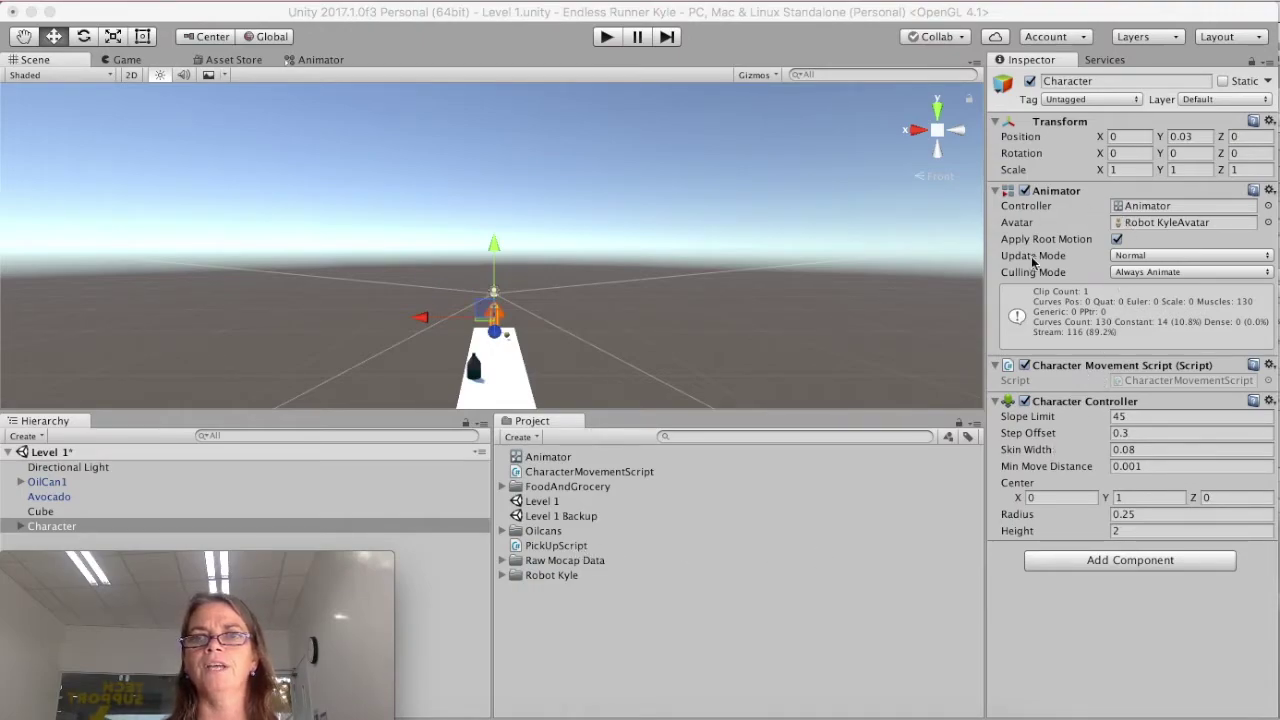
{"action": "left_click_drag", "start_coordinate": [552, 545], "coordinate": [741, 594]}
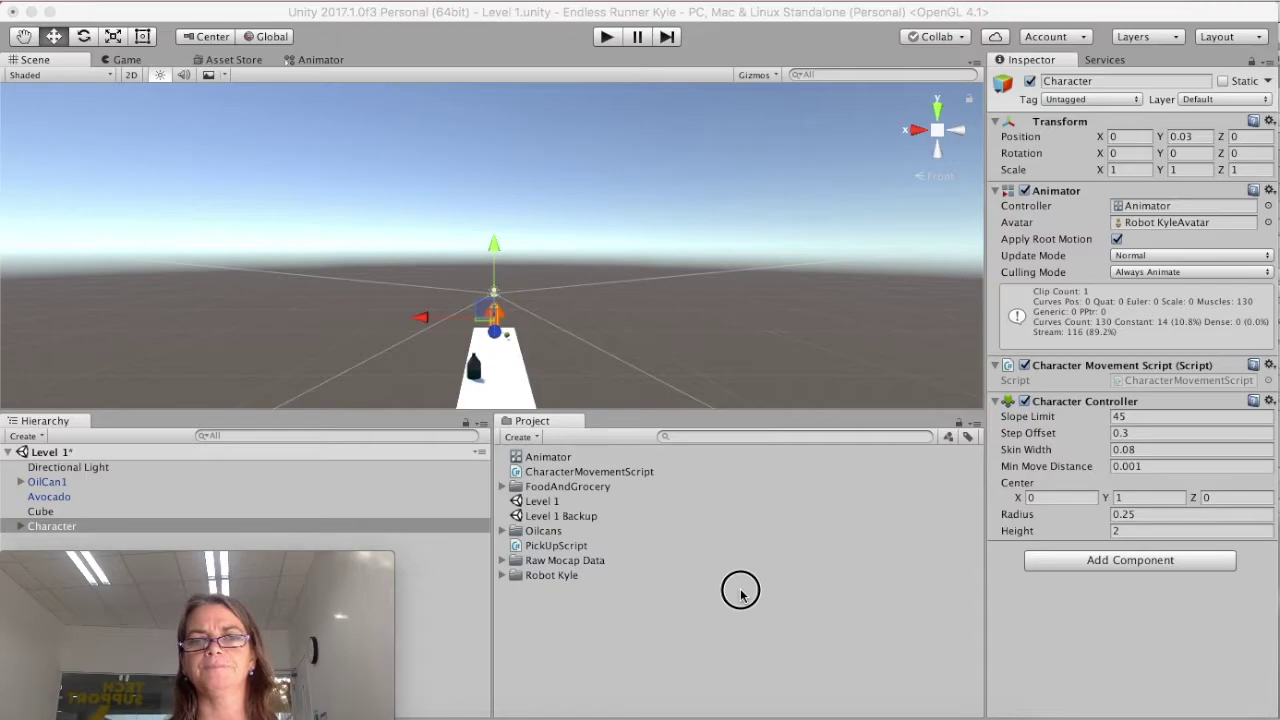
{"action": "left_click", "coordinate": [525, 545]}
{"action": "left_click_drag", "start_coordinate": [585, 550], "coordinate": [1093, 613]}
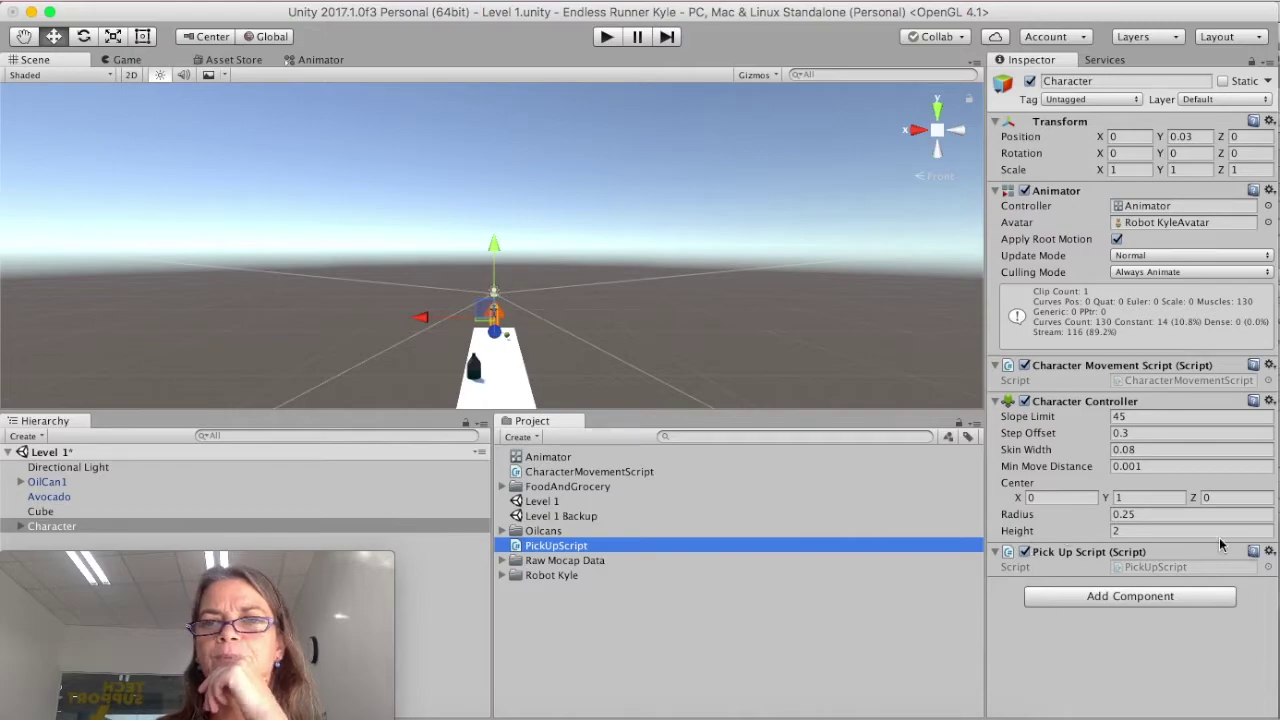
Run the game to test how the Character collides with the Avocado and OilCan1, and stop it to return to the scene.
{"action": "left_click_drag", "start_coordinate": [232, 528], "coordinate": [95, 523]}
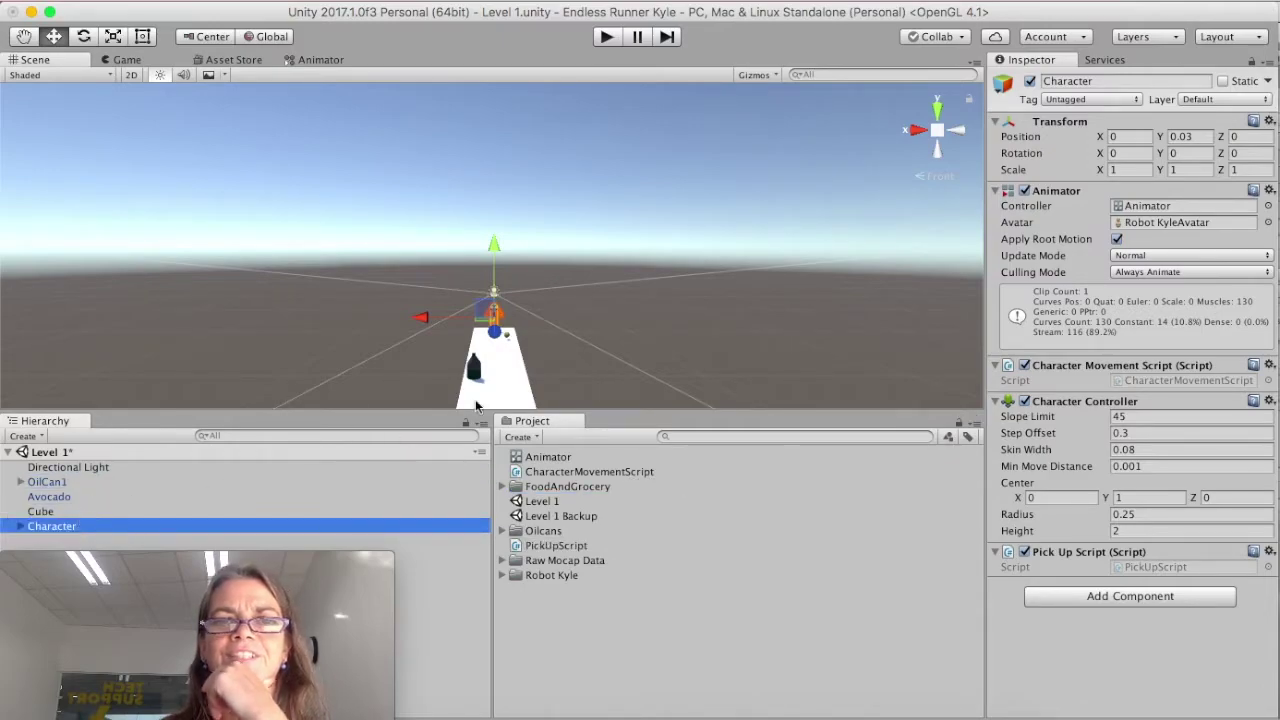
{"action": "left_click", "coordinate": [606, 38]}
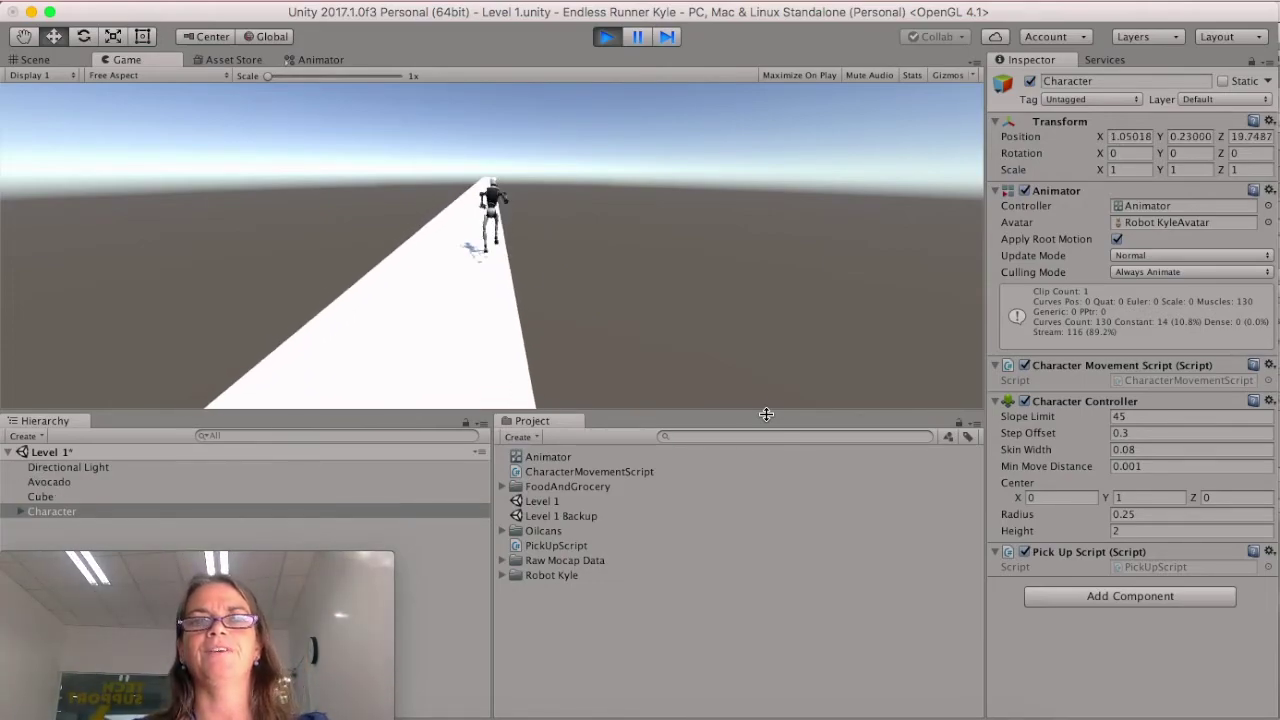
{"action": "left_click", "coordinate": [605, 38]}
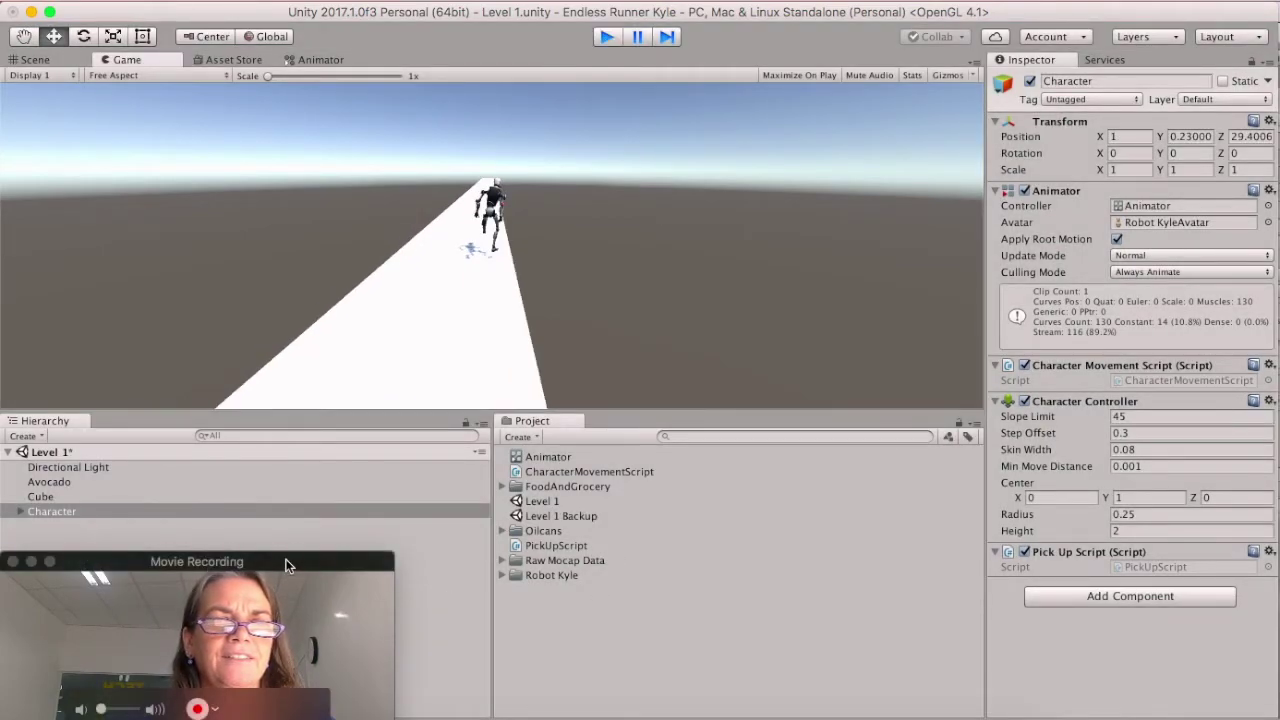
{"action": "left_click_drag", "start_coordinate": [298, 545], "coordinate": [1171, 503]}
{"action": "key", "text": "ctrl+1"}
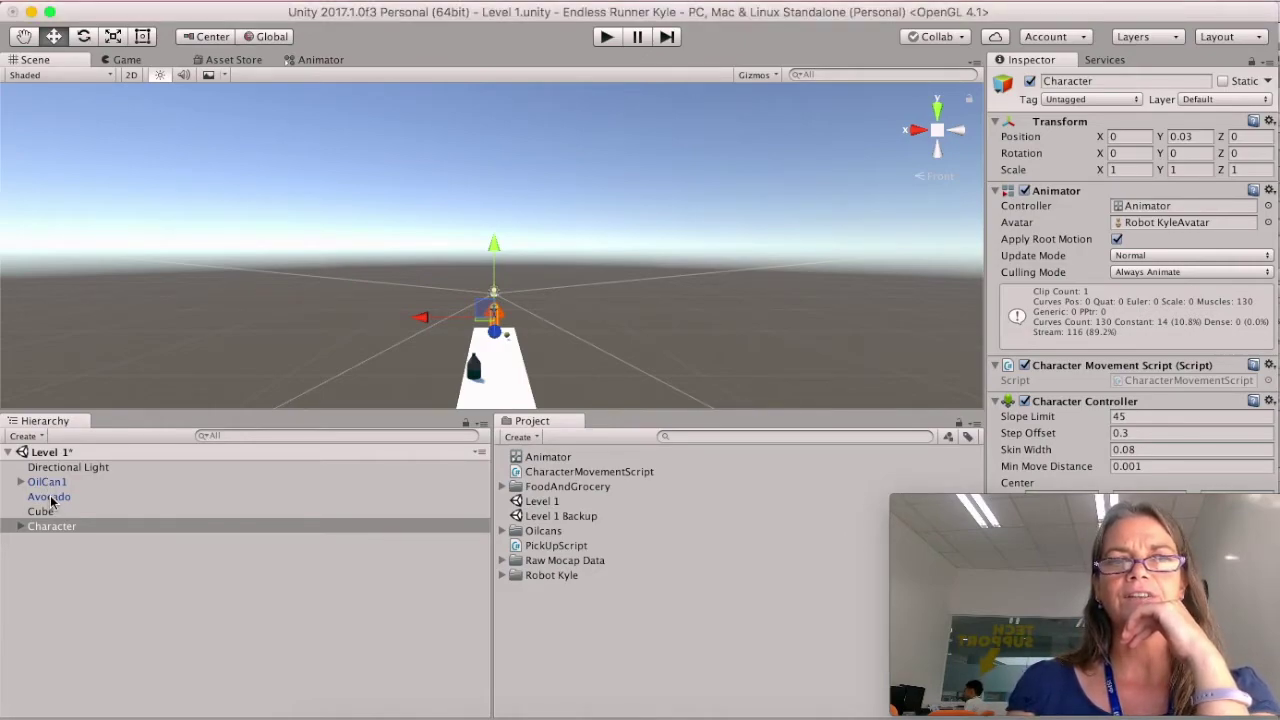
Examine the scene's Avocado object and its source model in the Avocado folder of the FoodAndGrocery items.
{"action": "left_click", "coordinate": [48, 497]}
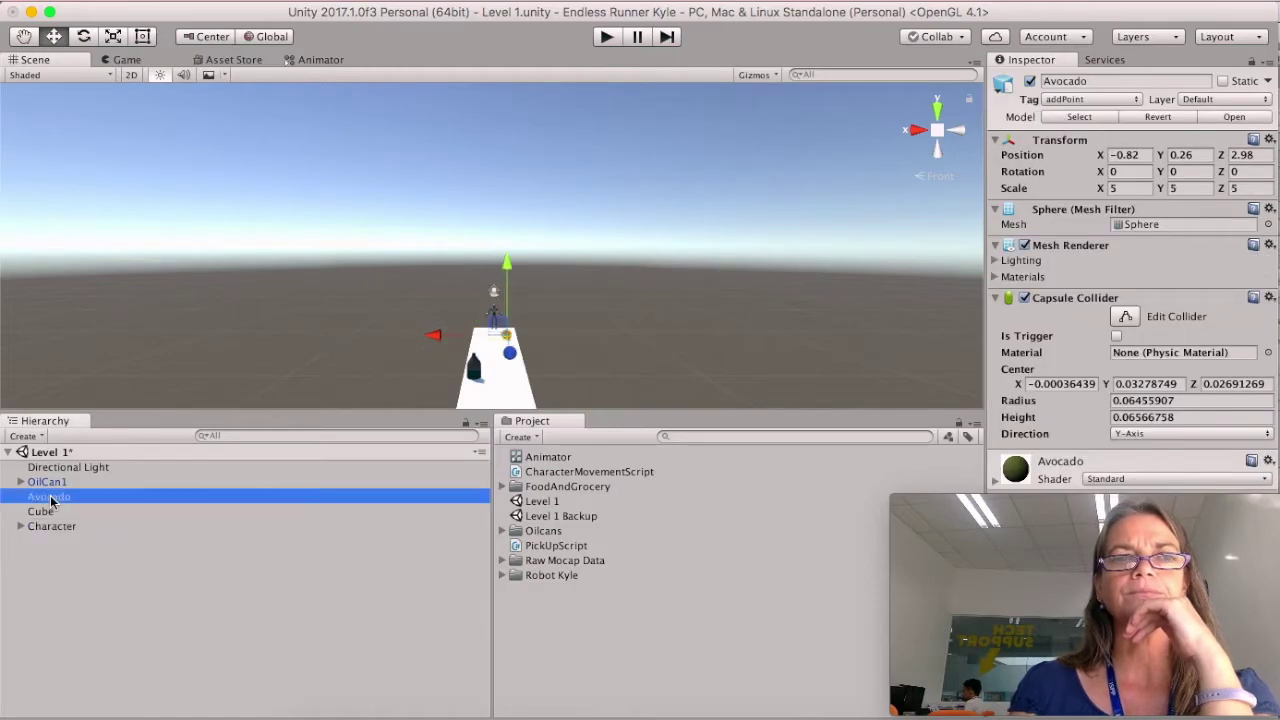
{"action": "key", "text": "Return"}
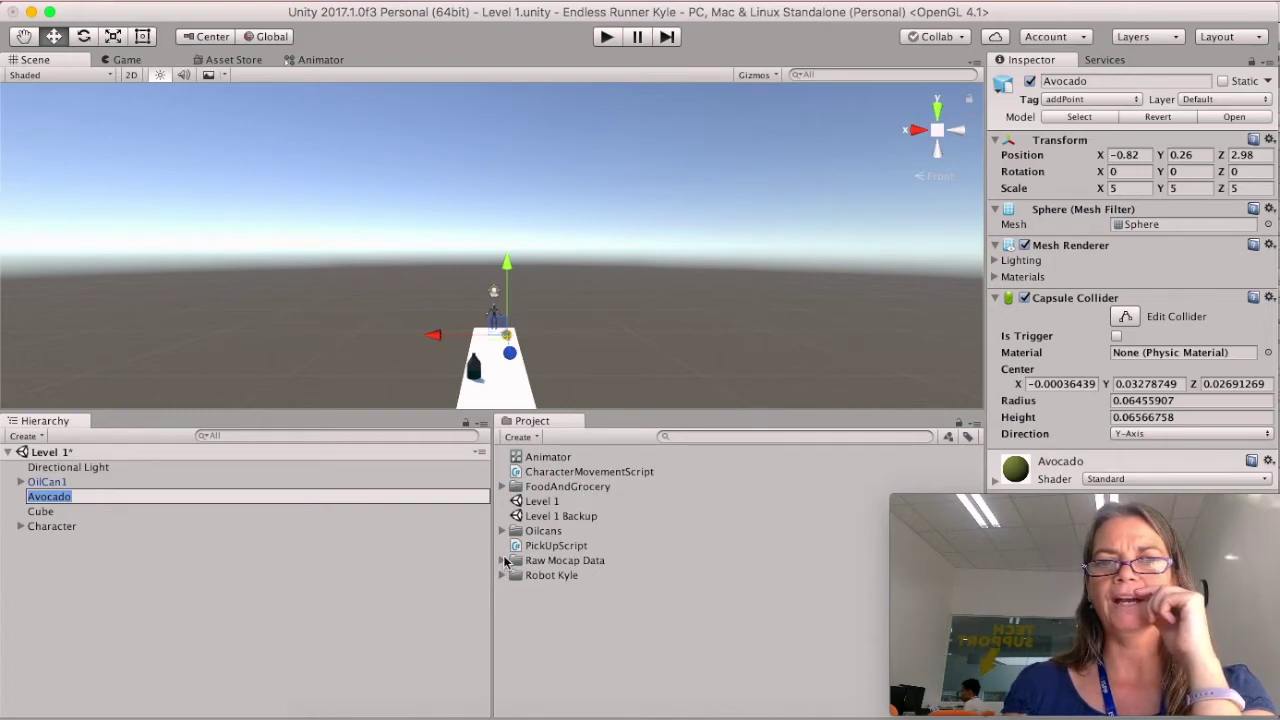
{"action": "left_click", "coordinate": [503, 487]}
{"action": "left_click", "coordinate": [560, 562]}
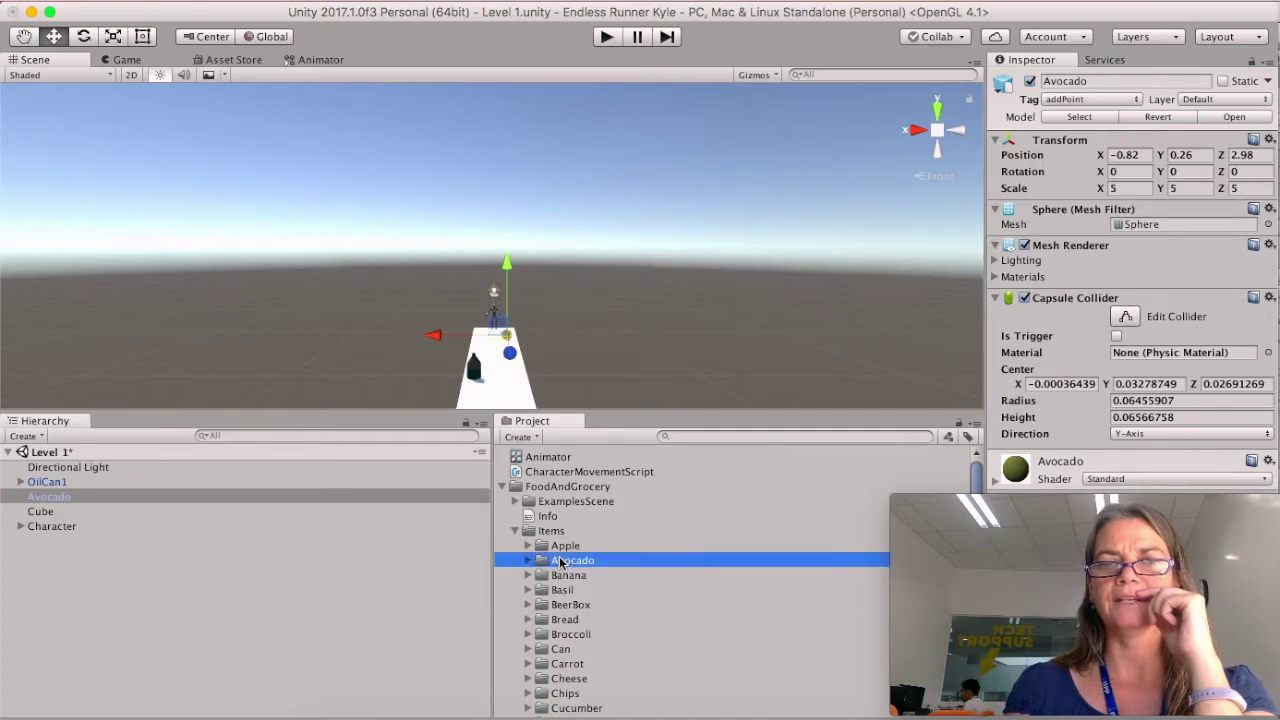
{"action": "left_click", "coordinate": [529, 560]}
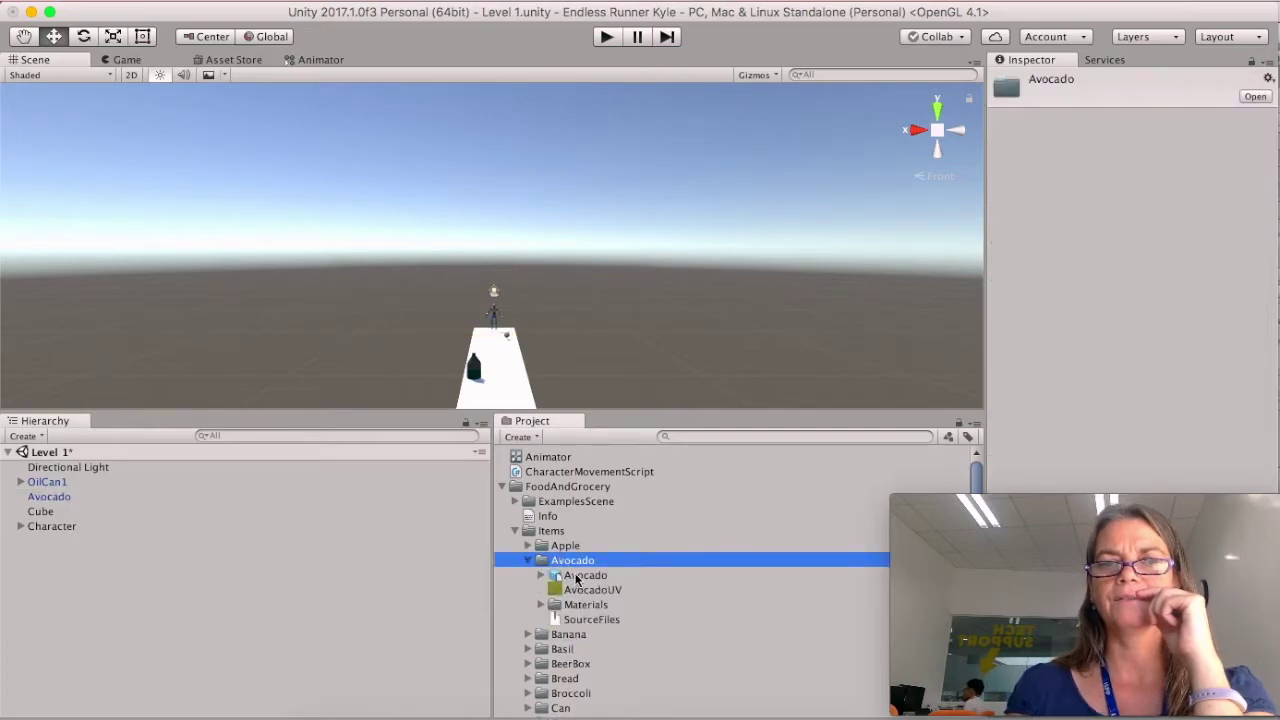
{"action": "left_click", "coordinate": [576, 577]}
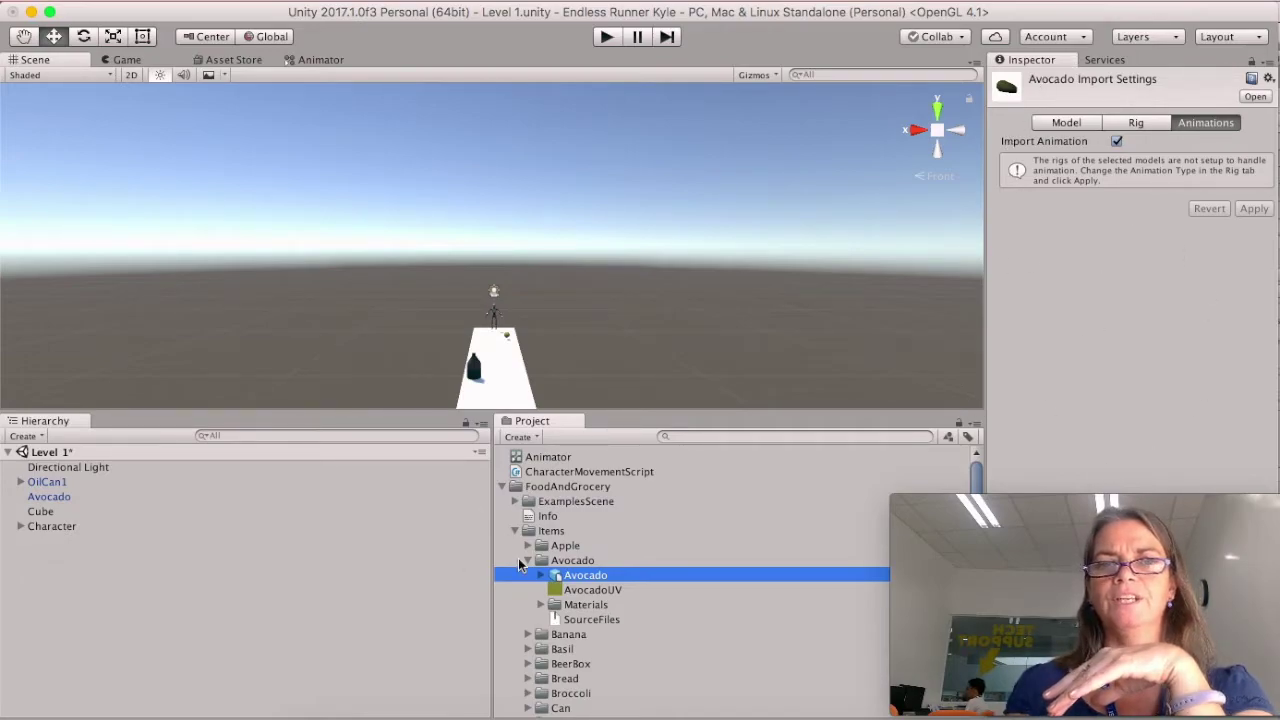
{"action": "left_click", "coordinate": [503, 487]}
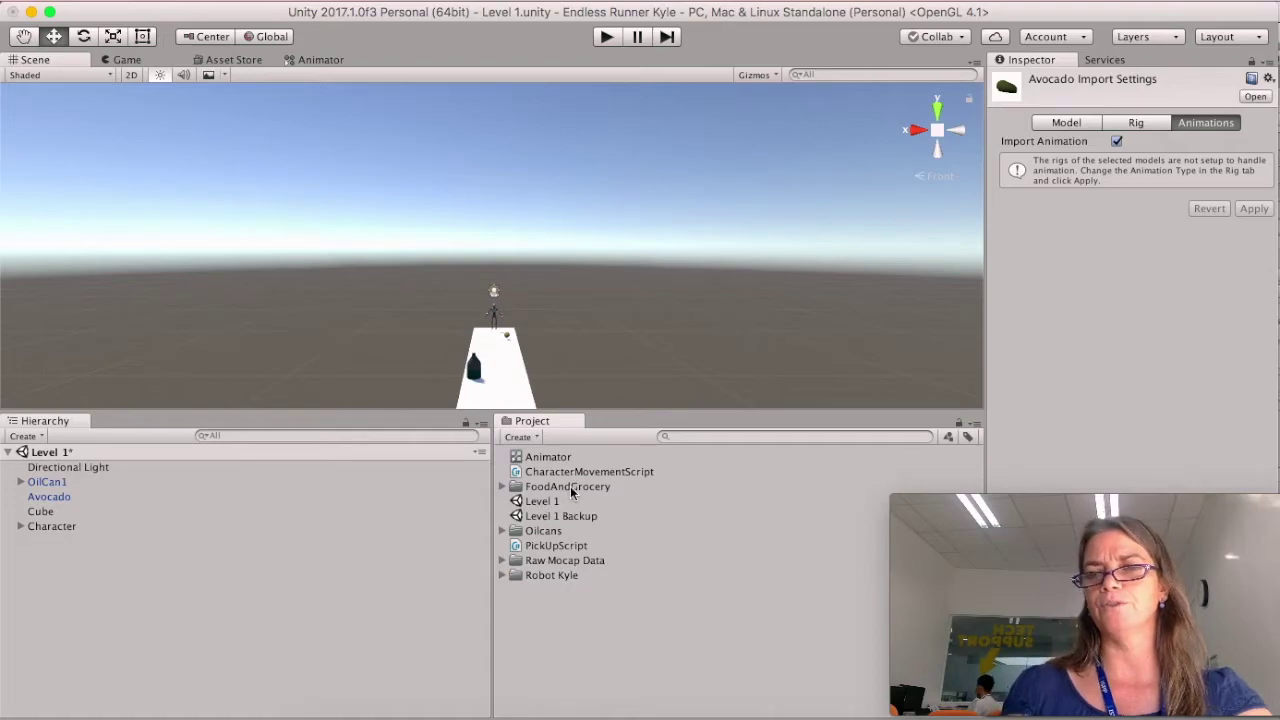
{"action": "left_click", "coordinate": [537, 437]}
{"action": "mouse_move", "coordinate": [555, 527]}
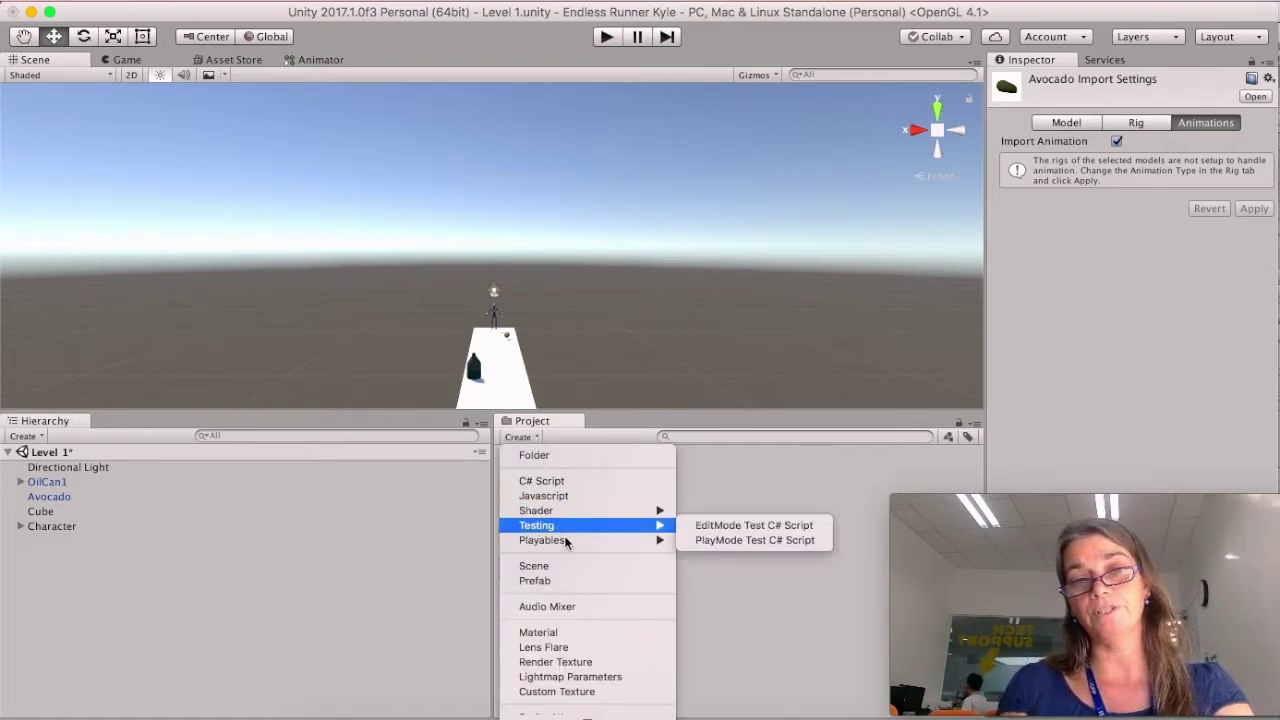
{"action": "key", "text": "Escape"}
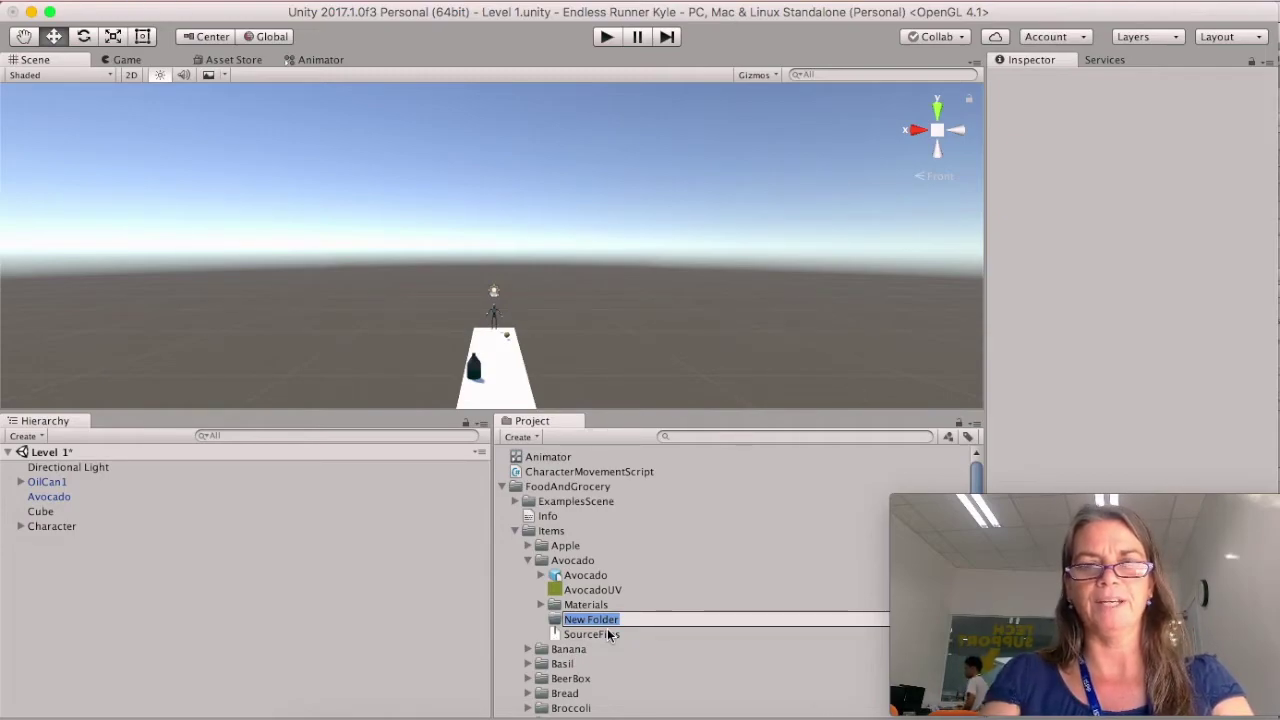
{"action": "key", "text": "Escape"}
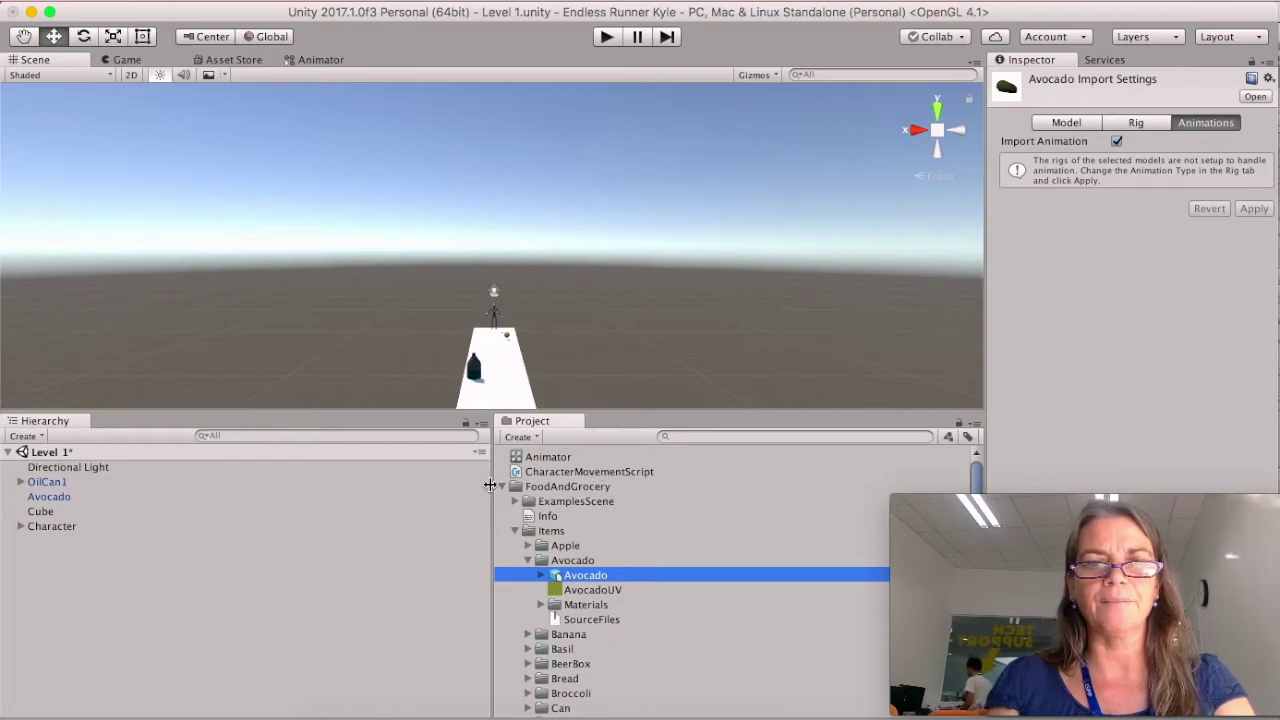
{"action": "left_click", "coordinate": [502, 486]}
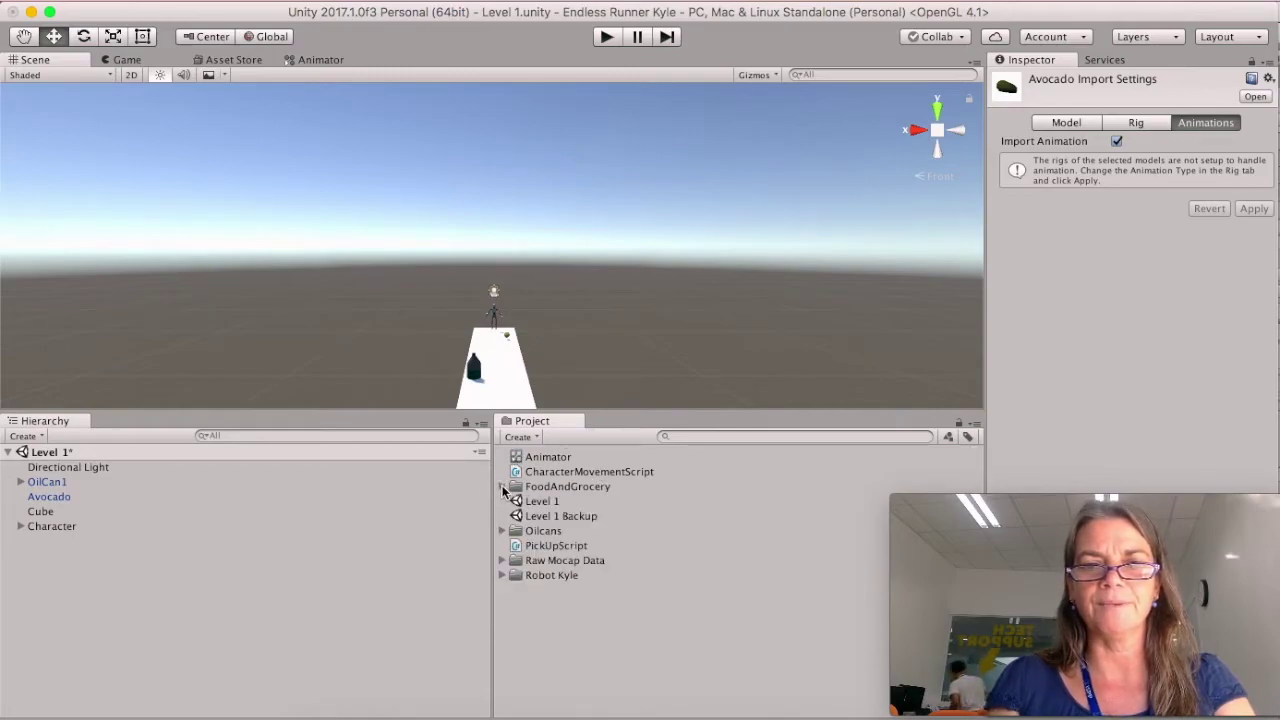
Create a new folder named Prefabs at the top level of the project assets.
{"action": "left_click", "coordinate": [551, 609]}
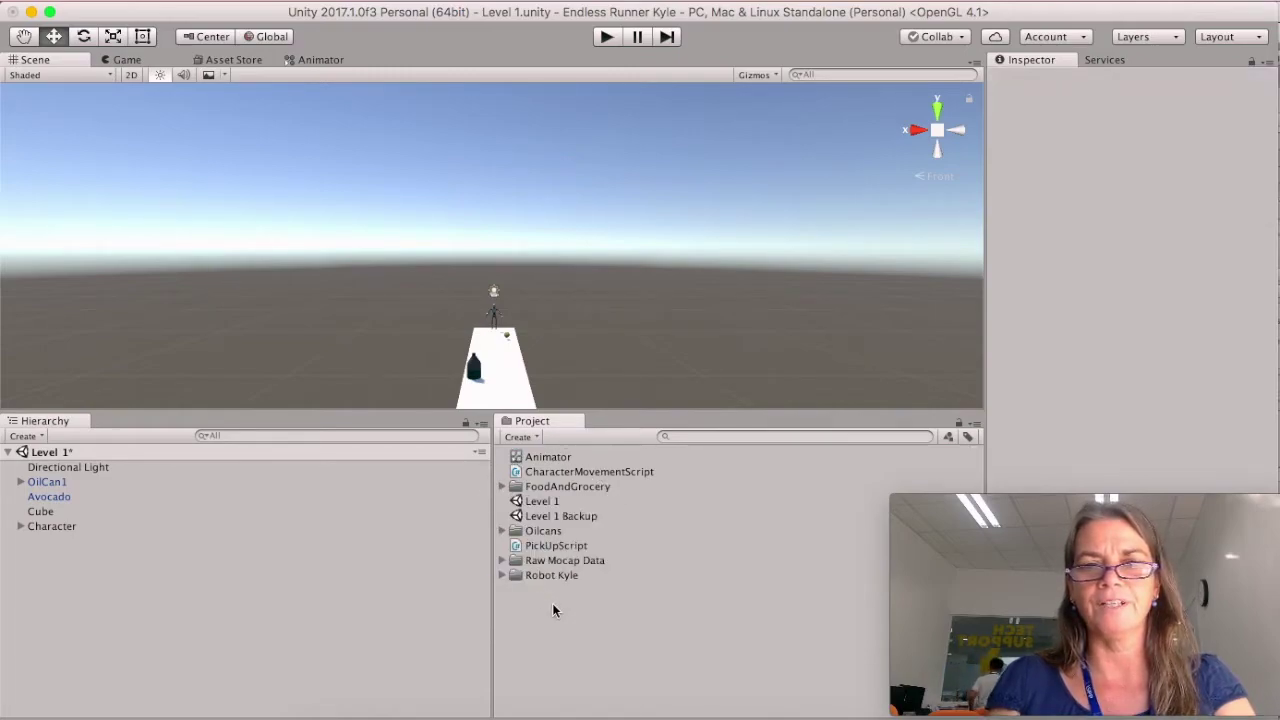
{"action": "left_click", "coordinate": [518, 437]}
{"action": "left_click", "coordinate": [543, 457]}
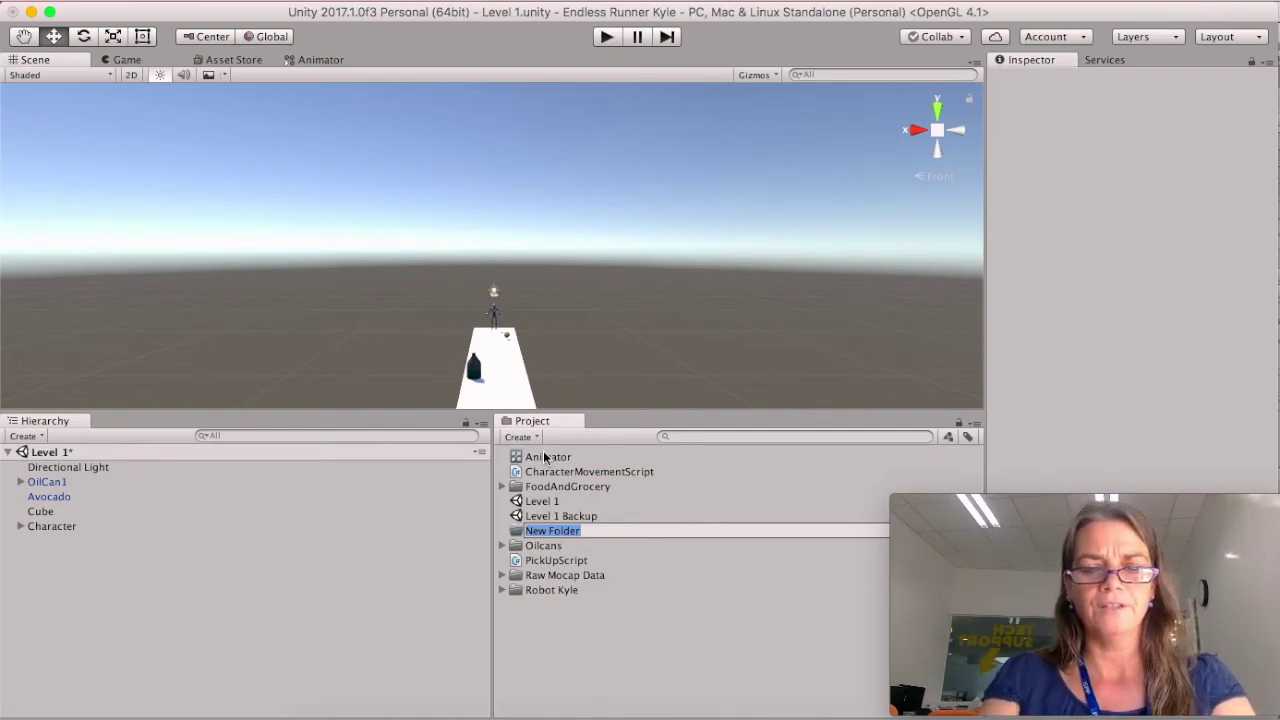
{"action": "type", "text": "Prefabs"}
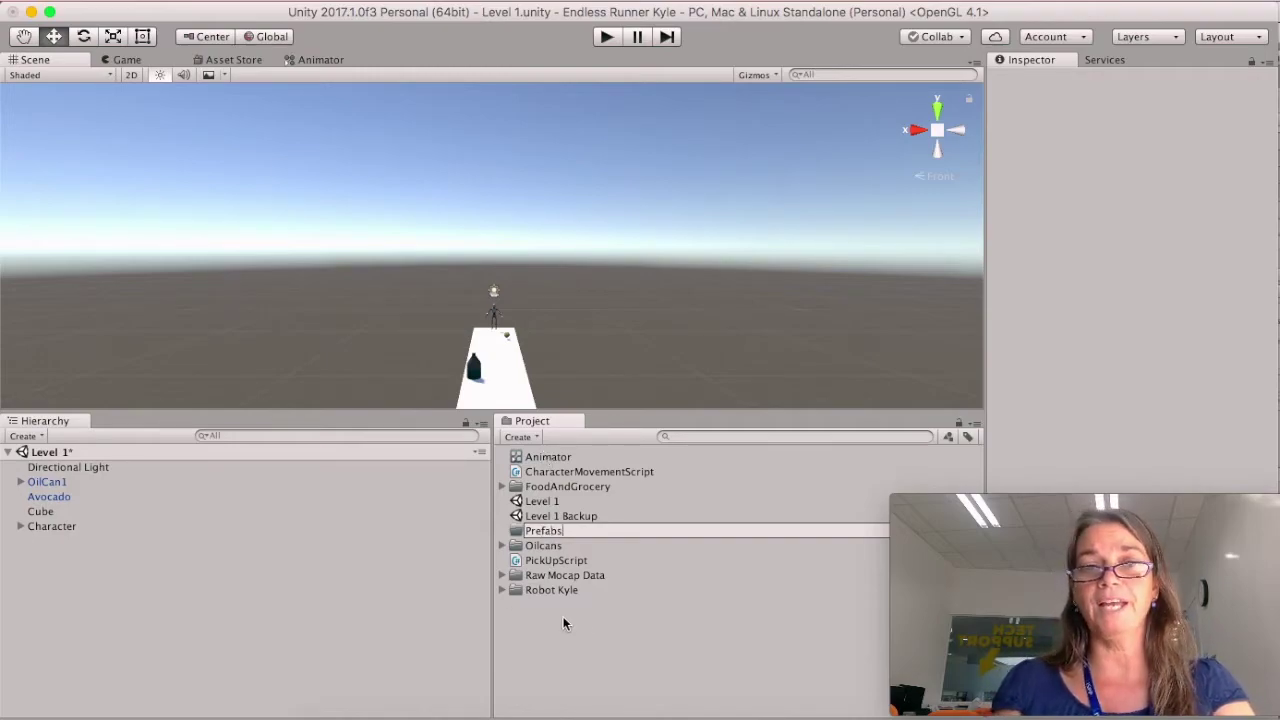
{"action": "key", "text": "Return"}
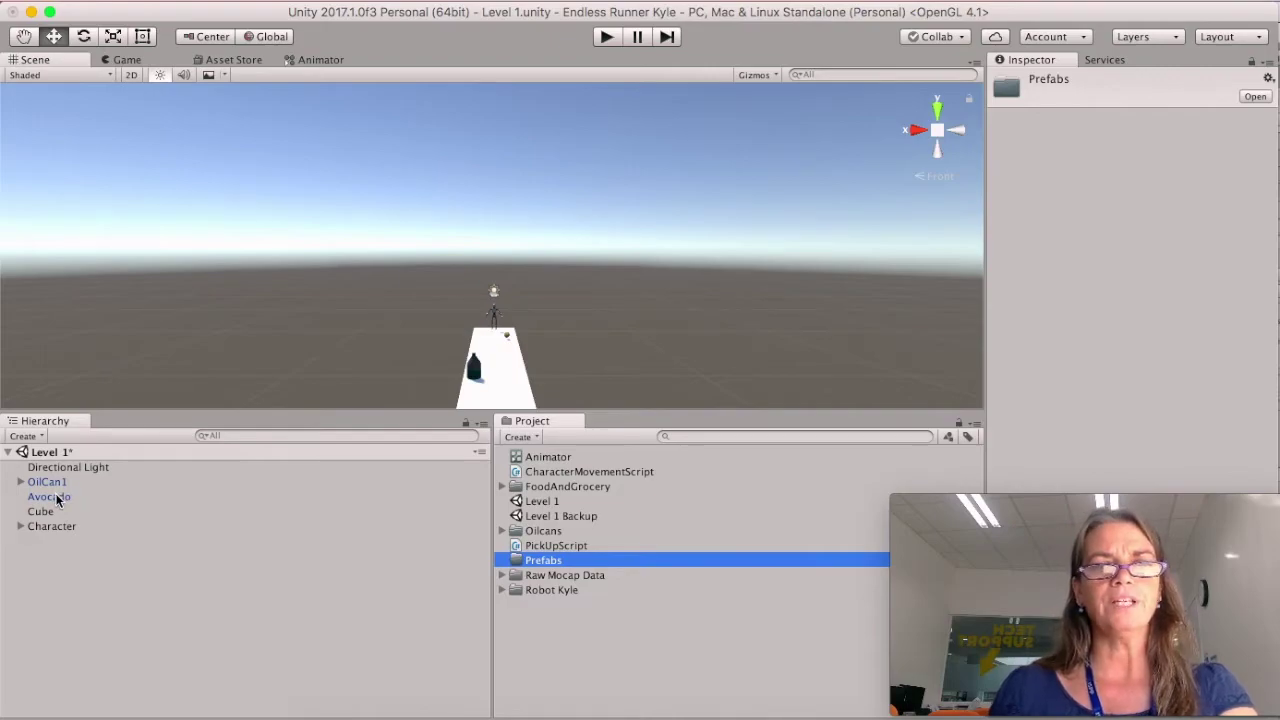
Save the scene's Avocado and OilCan1 objects as prefabs in the Prefabs folder and check the prefabs and their scene instances.
{"action": "left_click_drag", "start_coordinate": [57, 500], "coordinate": [544, 559]}
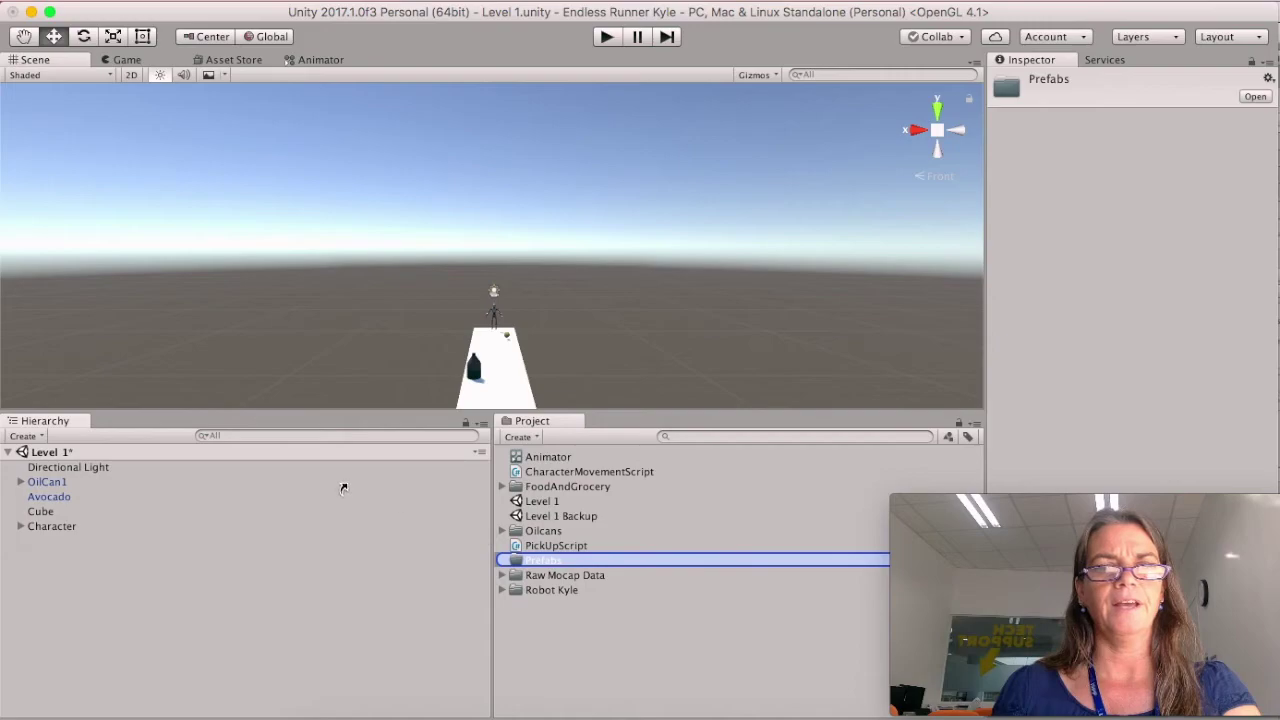
{"action": "left_click_drag", "start_coordinate": [47, 482], "coordinate": [548, 563]}
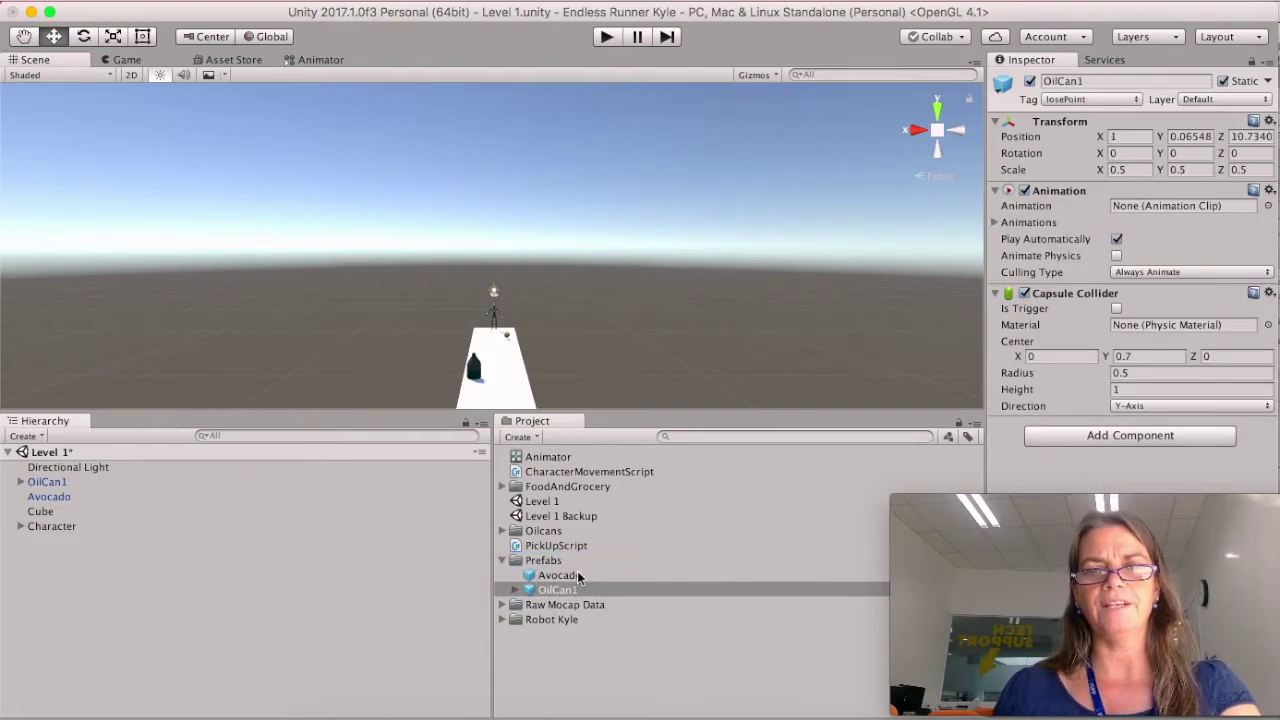
{"action": "left_click", "coordinate": [575, 577]}
{"action": "left_click", "coordinate": [577, 591]}
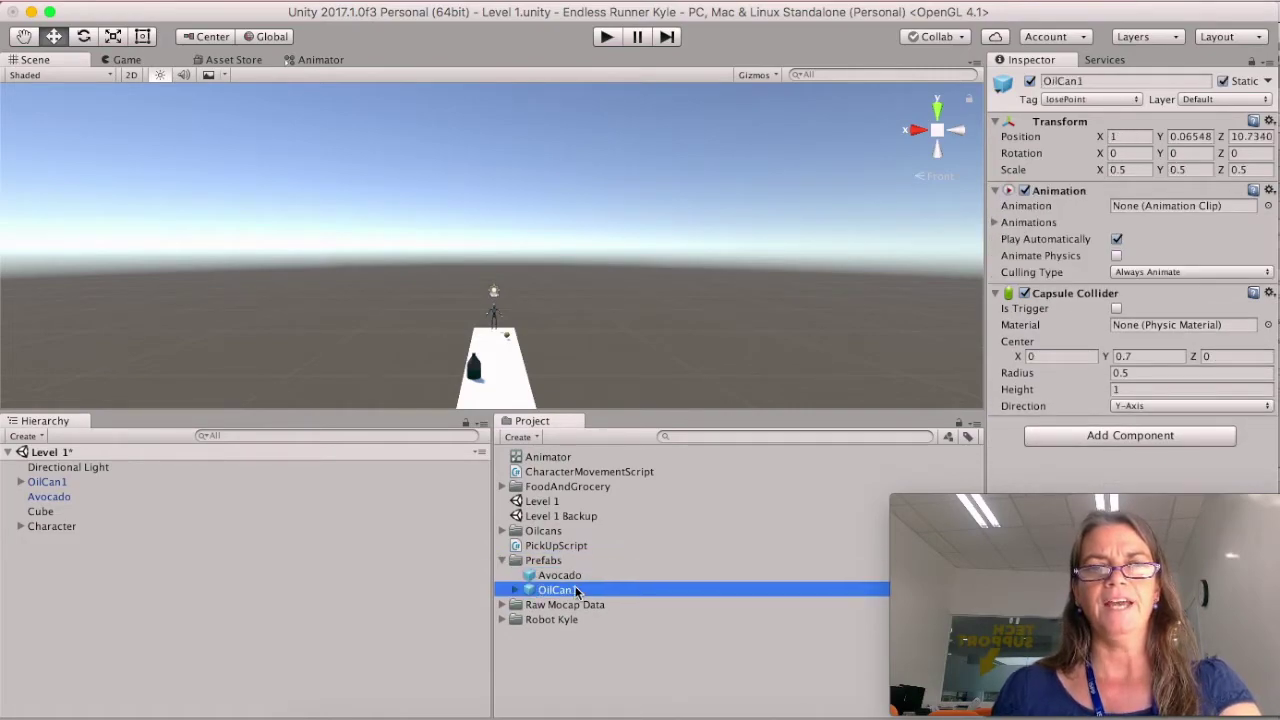
{"action": "left_click", "coordinate": [44, 484]}
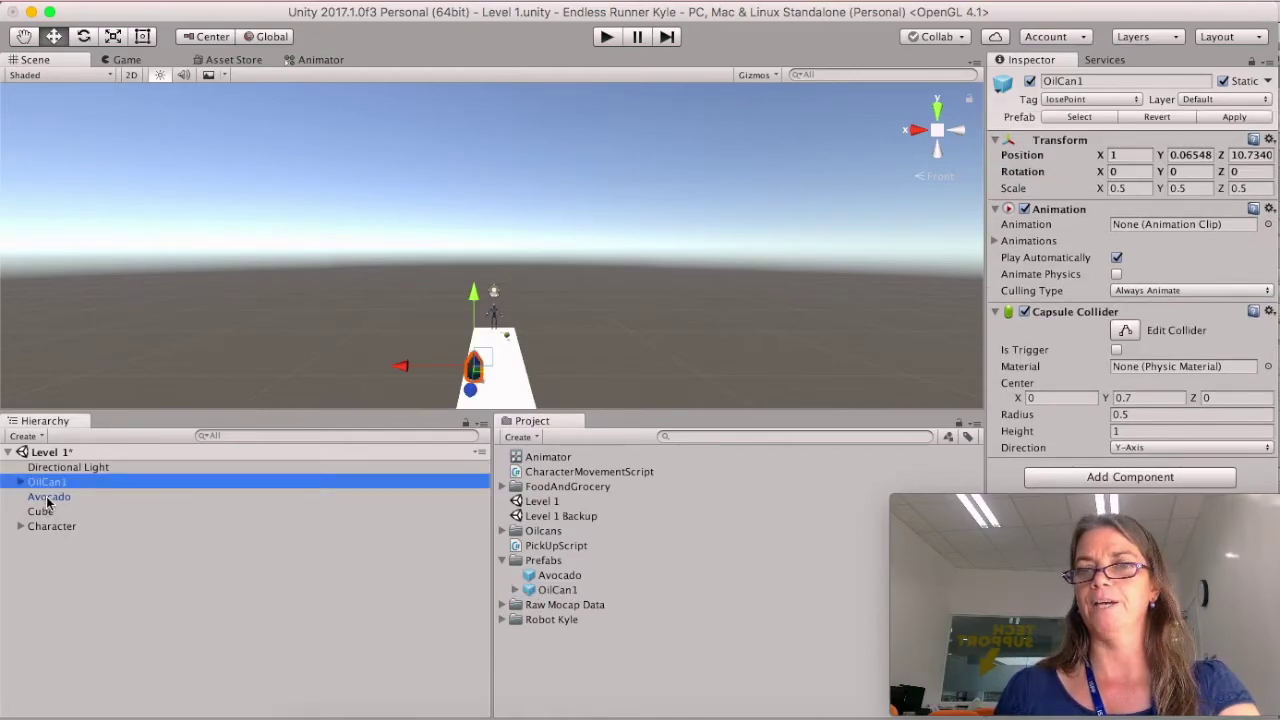
{"action": "left_click", "coordinate": [47, 497]}
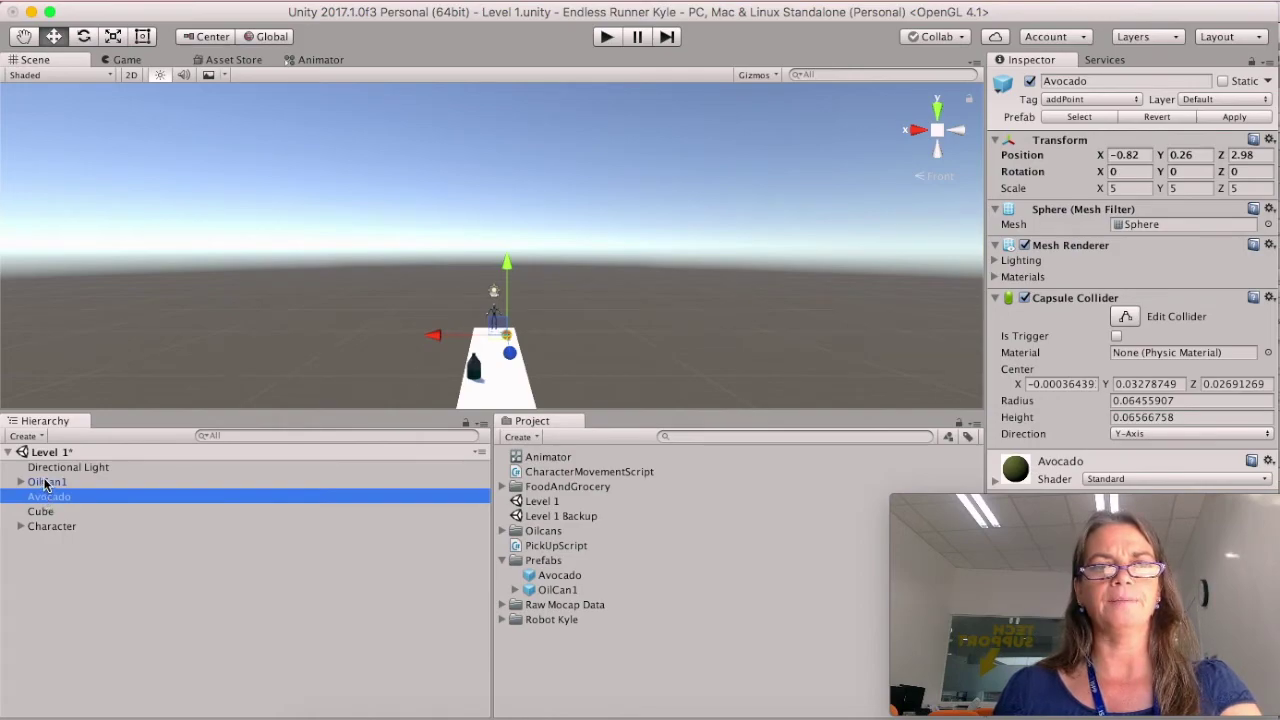
{"action": "left_click", "coordinate": [45, 484]}
Create an empty game object at the root of the Level 1 scene and name it OilCans.
{"action": "left_click", "coordinate": [56, 588]}
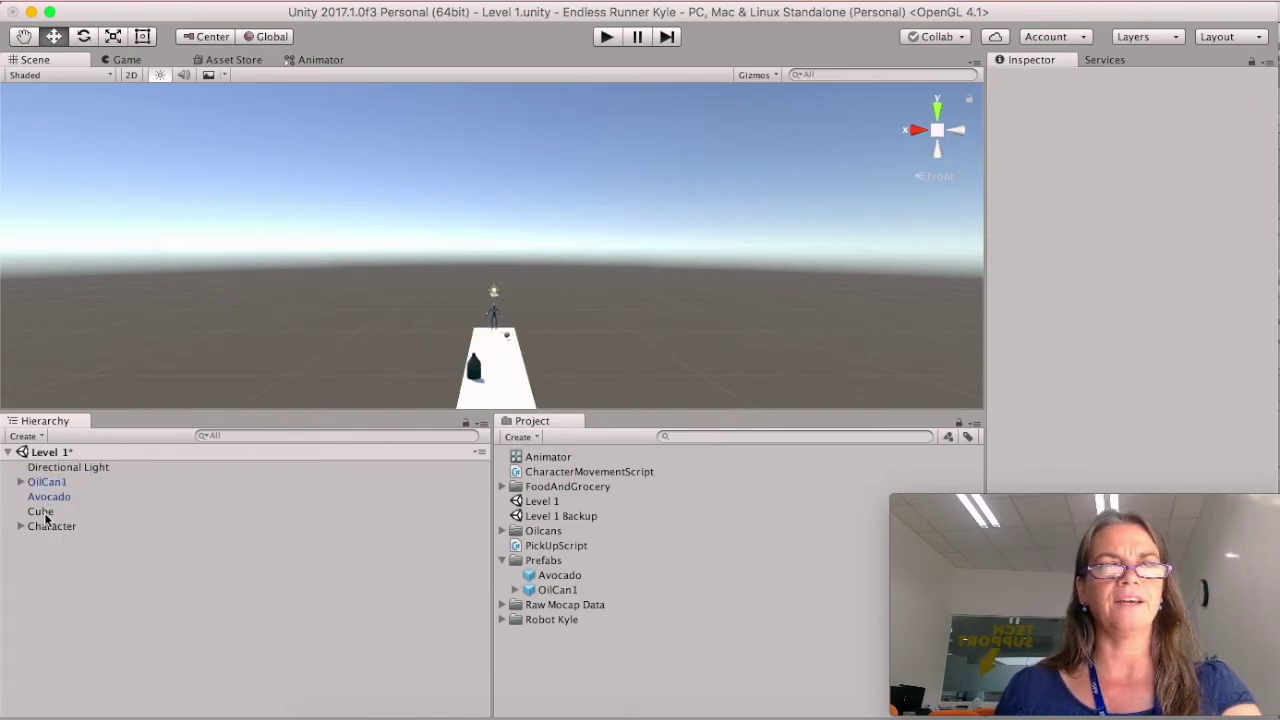
{"action": "left_click", "coordinate": [24, 437]}
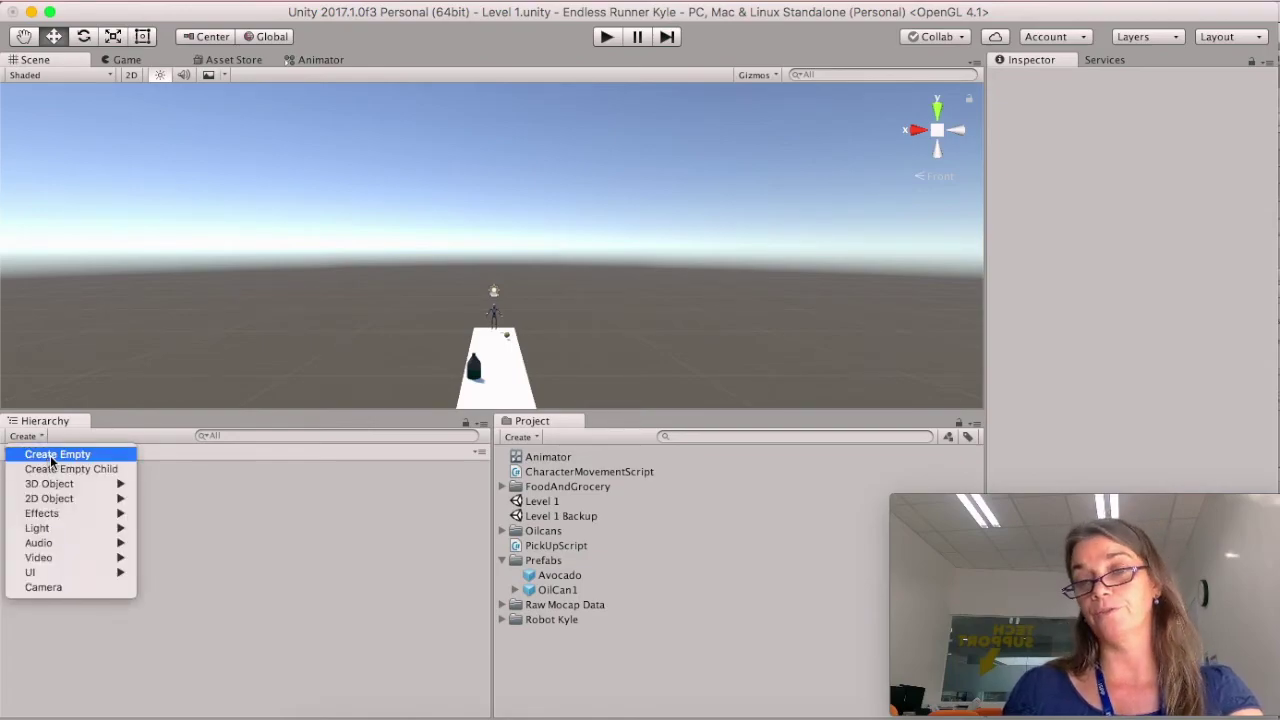
{"action": "left_click", "coordinate": [50, 455]}
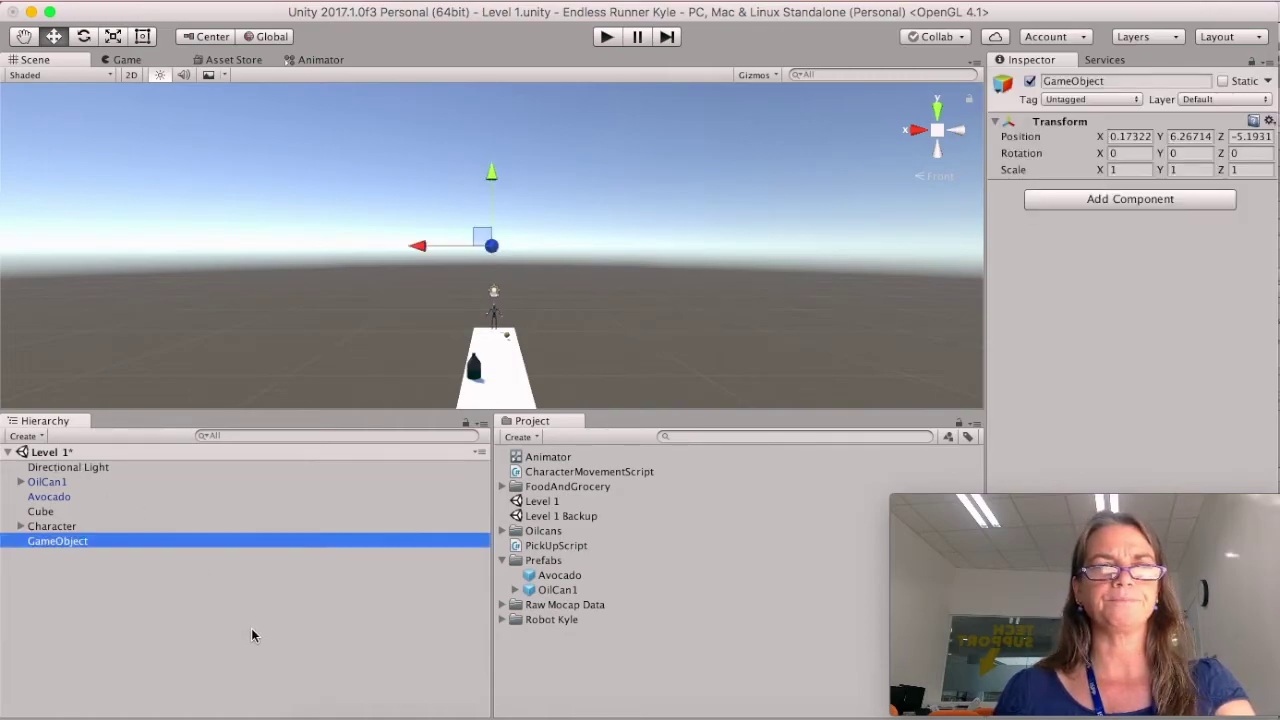
{"action": "left_click", "coordinate": [78, 542]}
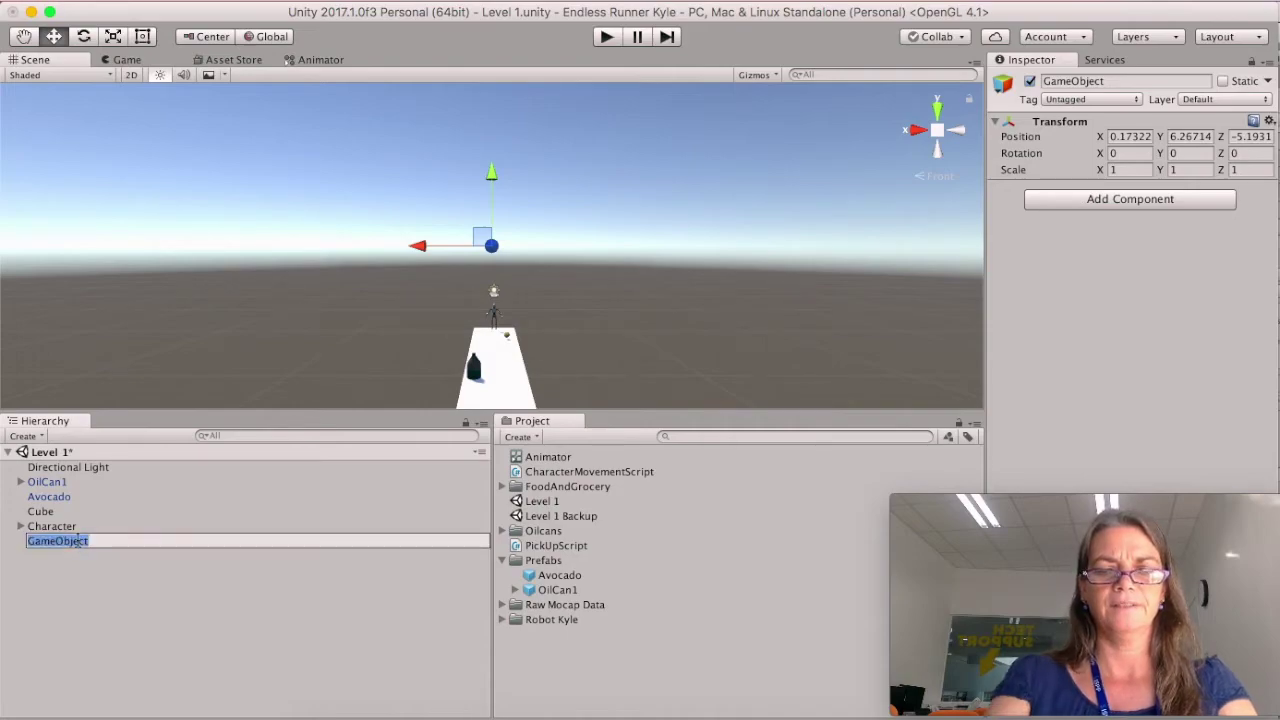
{"action": "type", "text": "Oil"}
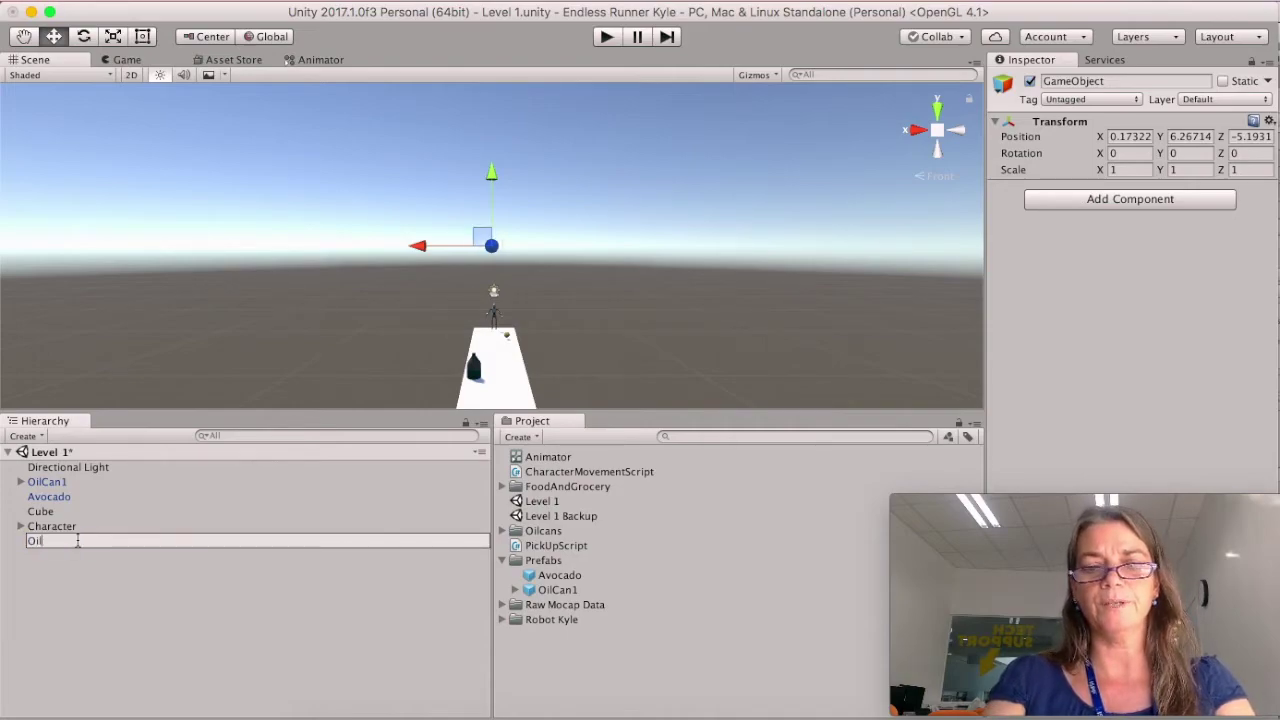
{"action": "type", "text": "Cans"}
{"action": "left_click", "coordinate": [78, 586]}
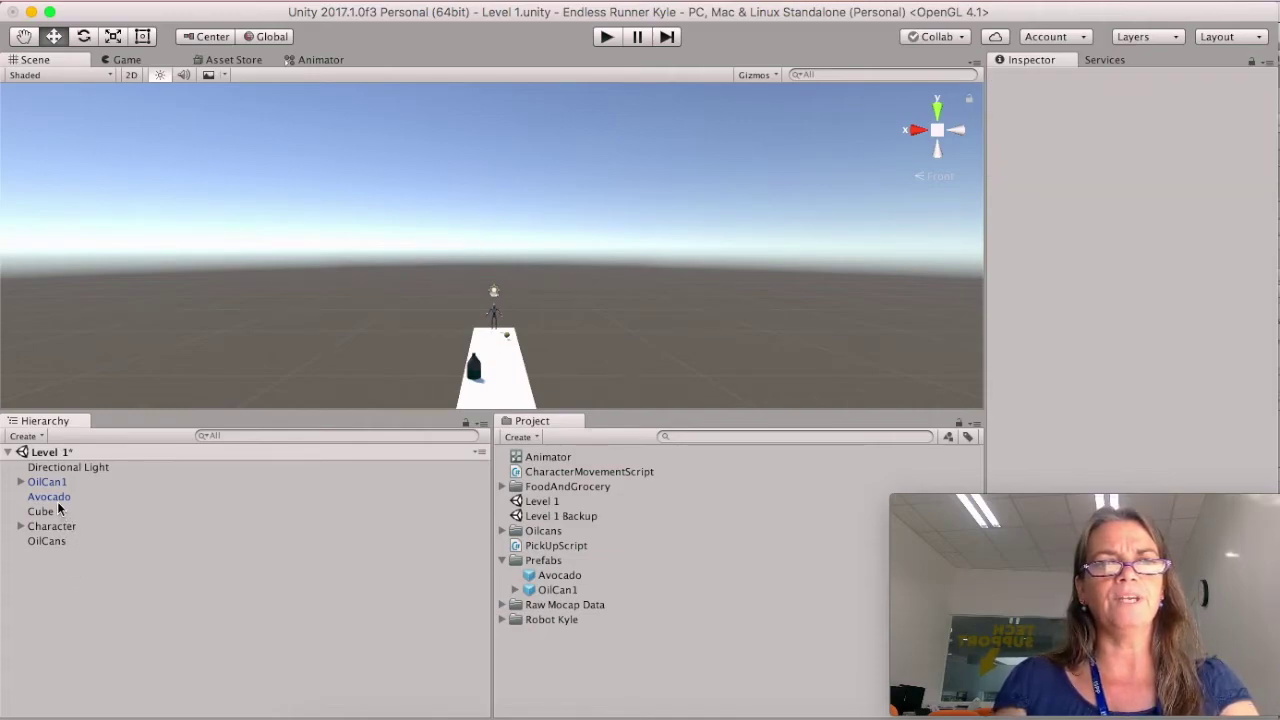
Create a second empty game object at the scene root and name it Avocados.
{"action": "left_click", "coordinate": [24, 437]}
{"action": "left_click", "coordinate": [113, 656]}
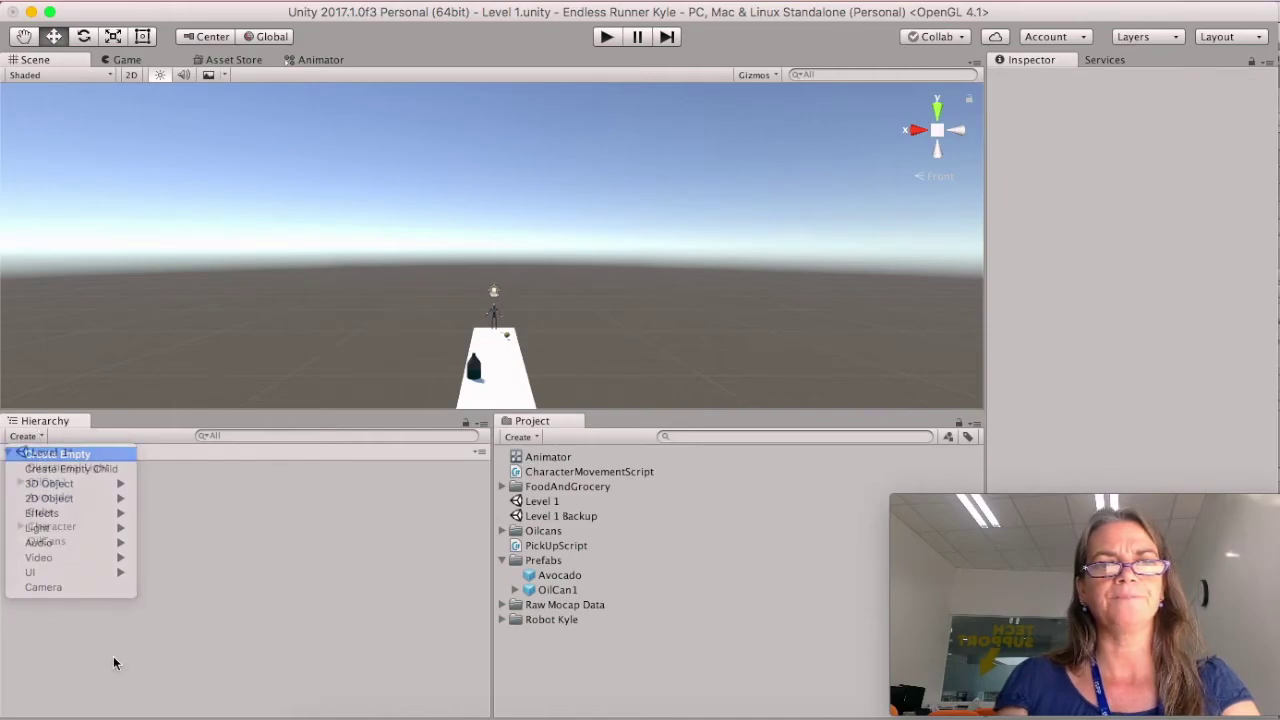
{"action": "key", "text": "super+shift+n"}
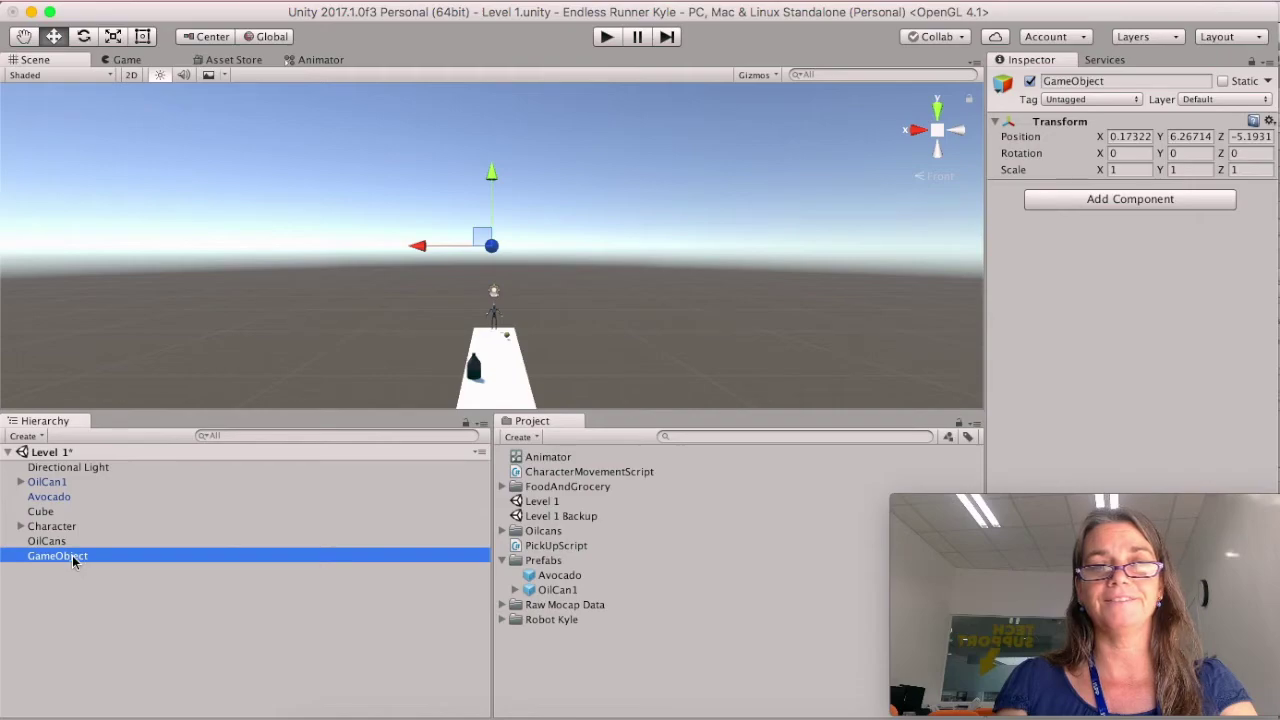
{"action": "key", "text": "Return"}
{"action": "type", "text": "Avo"}
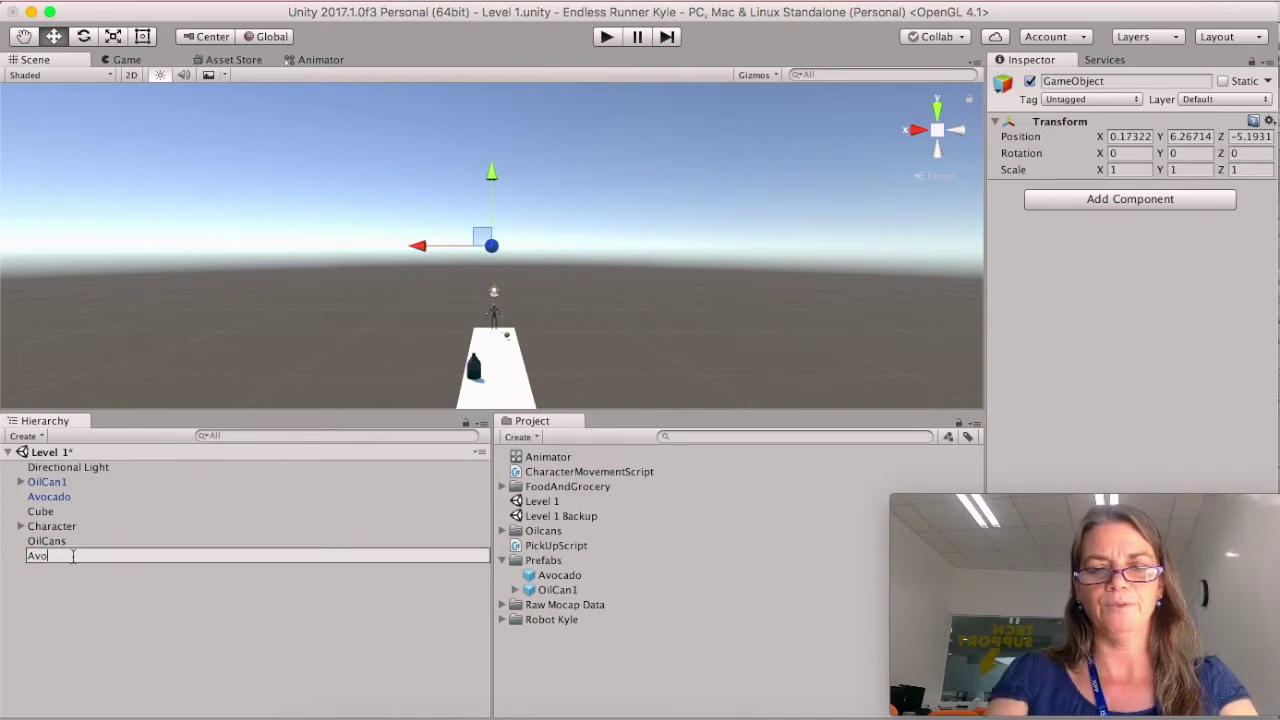
{"action": "type", "text": "cados"}
{"action": "key", "text": "Return"}
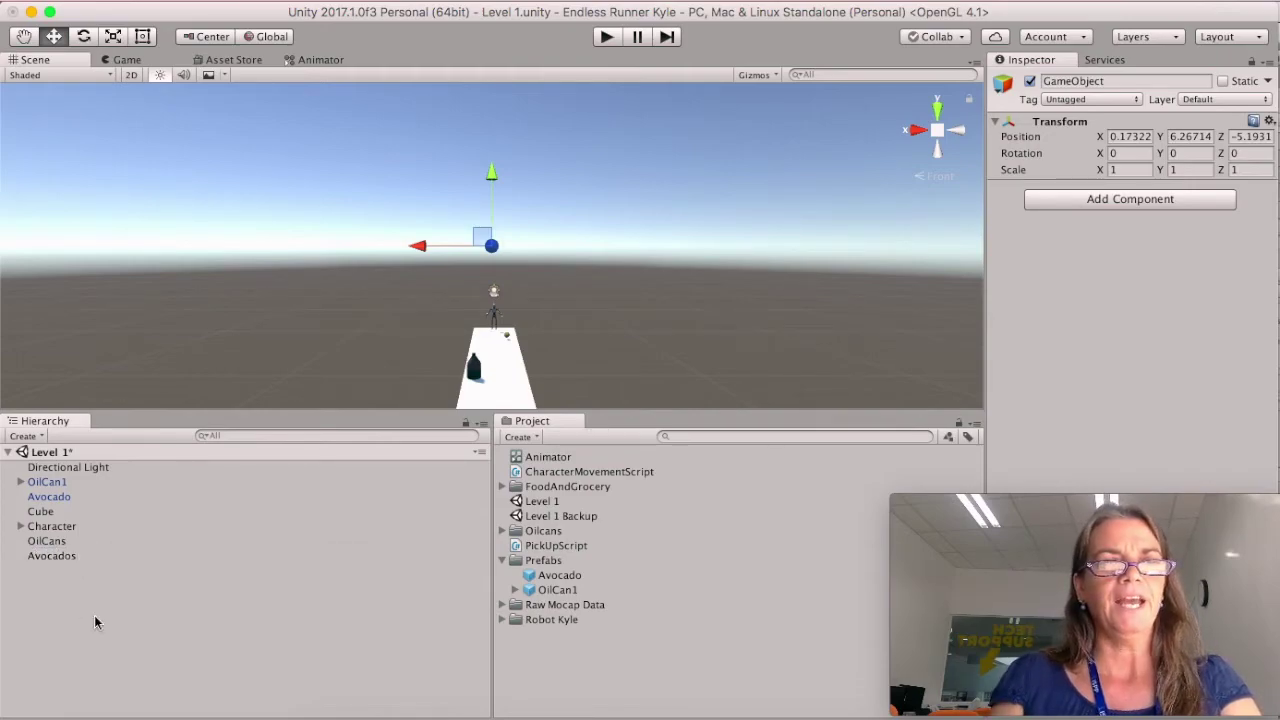
{"action": "left_click", "coordinate": [94, 616]}
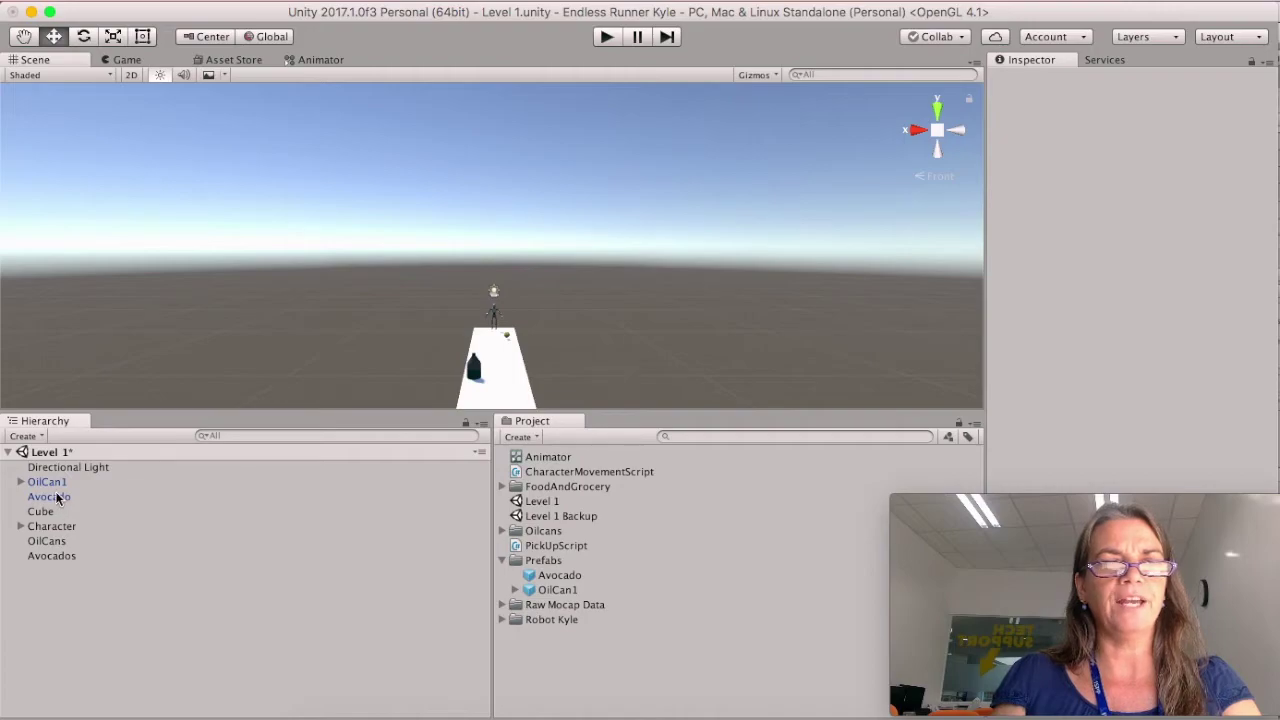
Parent Avocado under Avocados and OilCan1 under OilCans, and collapse both groups.
{"action": "left_click_drag", "start_coordinate": [57, 498], "coordinate": [47, 553]}
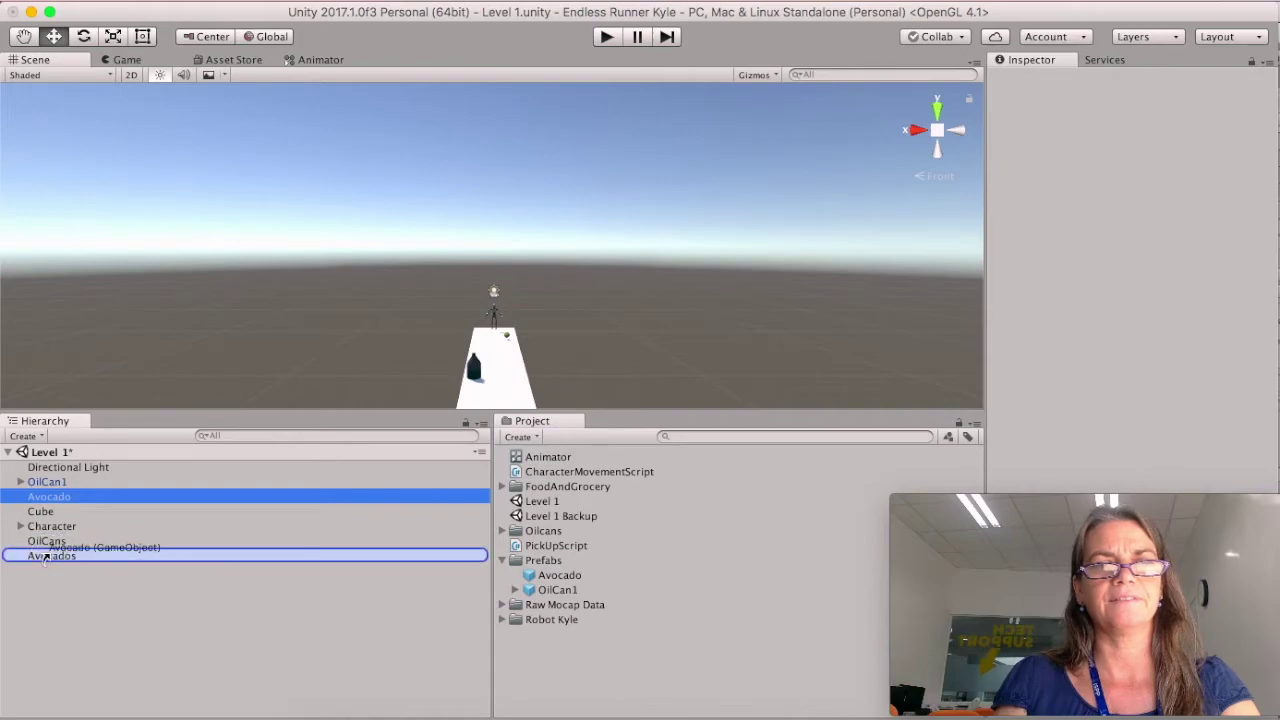
{"action": "left_click", "coordinate": [47, 483]}
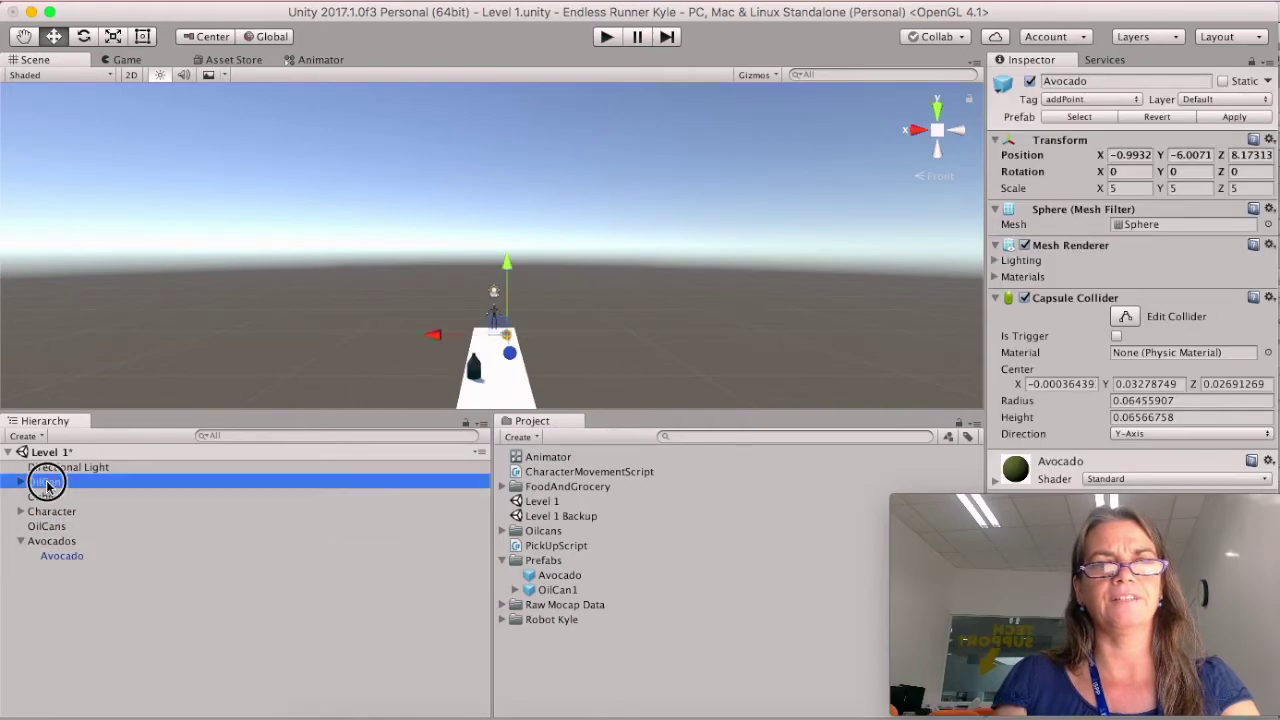
{"action": "left_click_drag", "start_coordinate": [47, 483], "coordinate": [46, 527]}
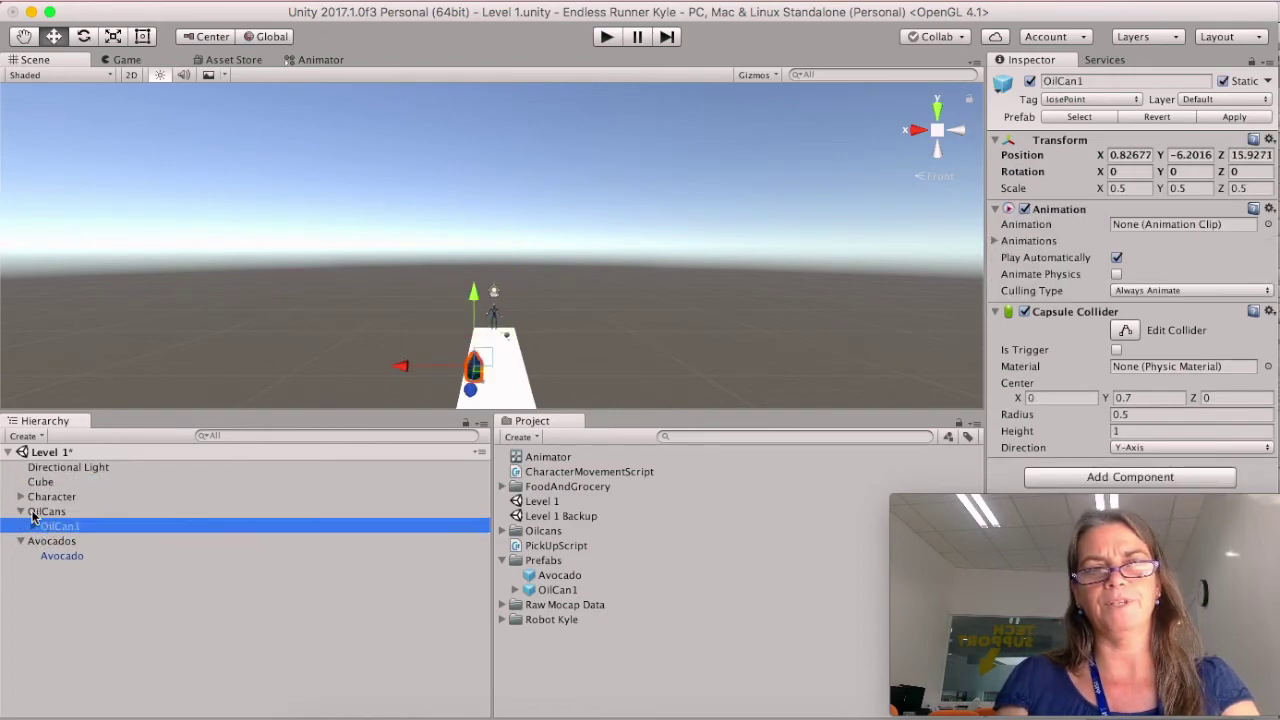
{"action": "left_click", "coordinate": [21, 511]}
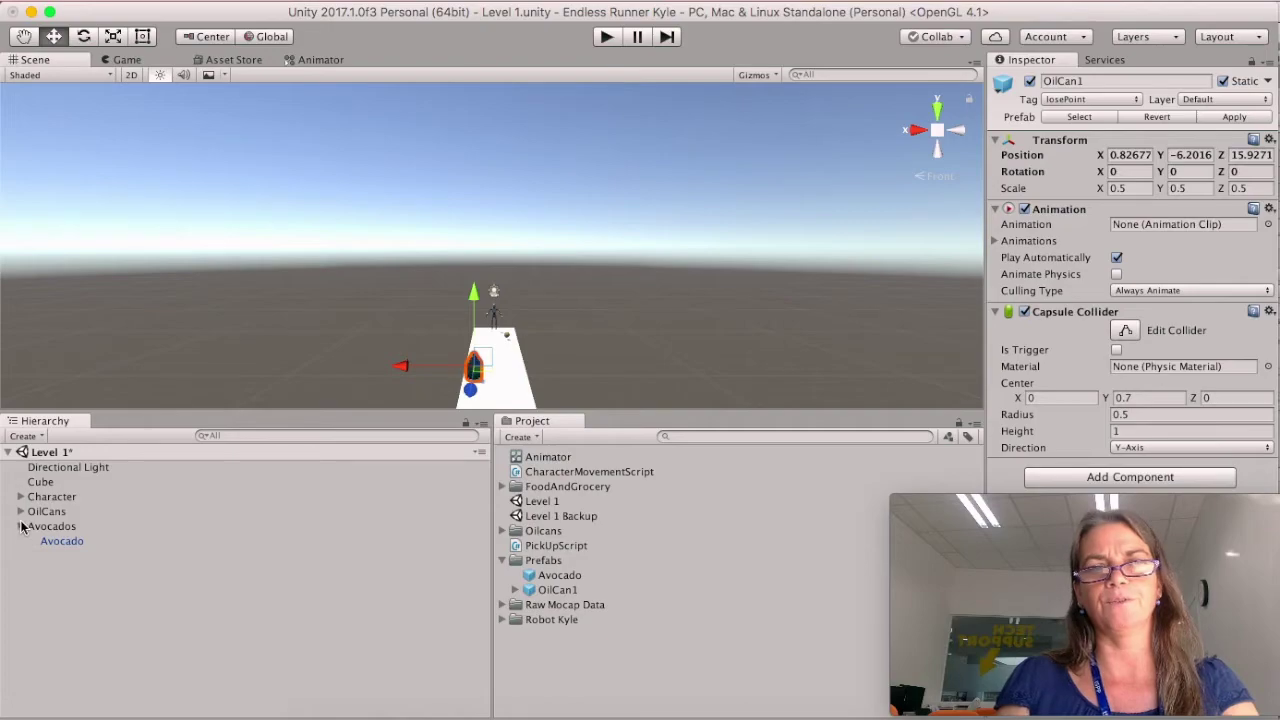
{"action": "left_click", "coordinate": [21, 526]}
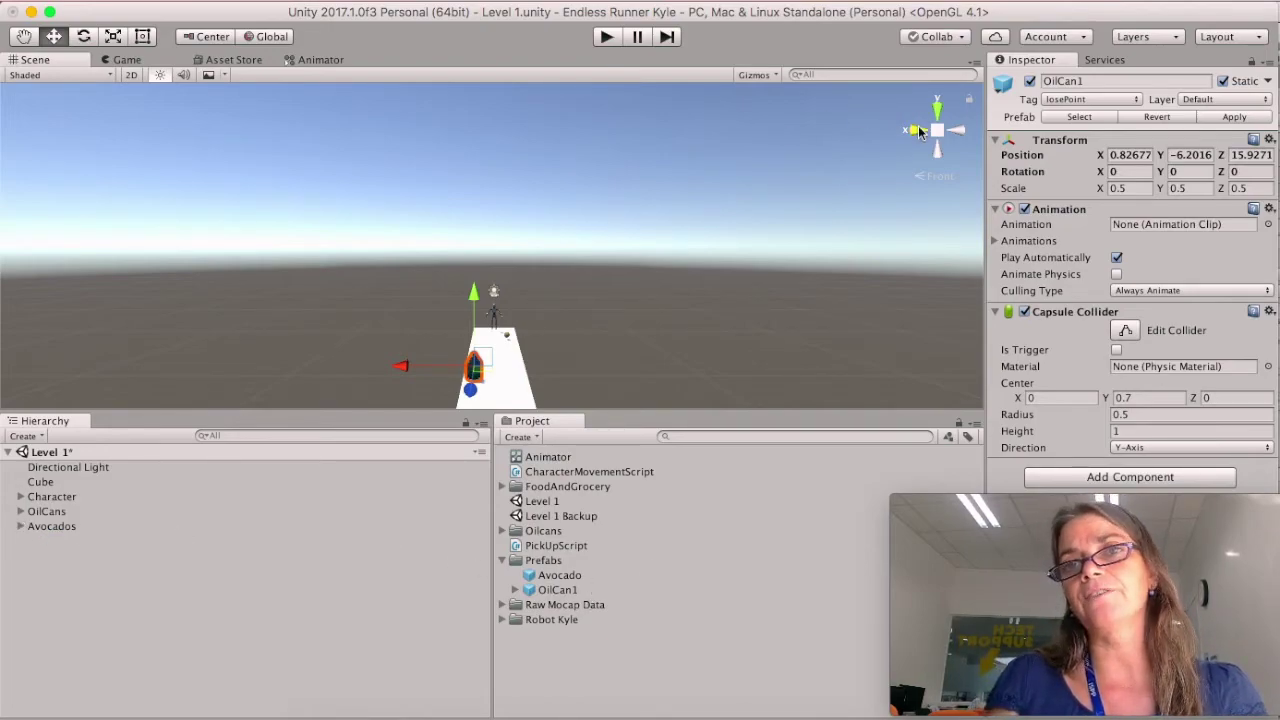
Add a second Avocado and a second OilCan1 prefab instance to the track, further along than the existing oil can.
{"action": "left_click", "coordinate": [957, 132]}
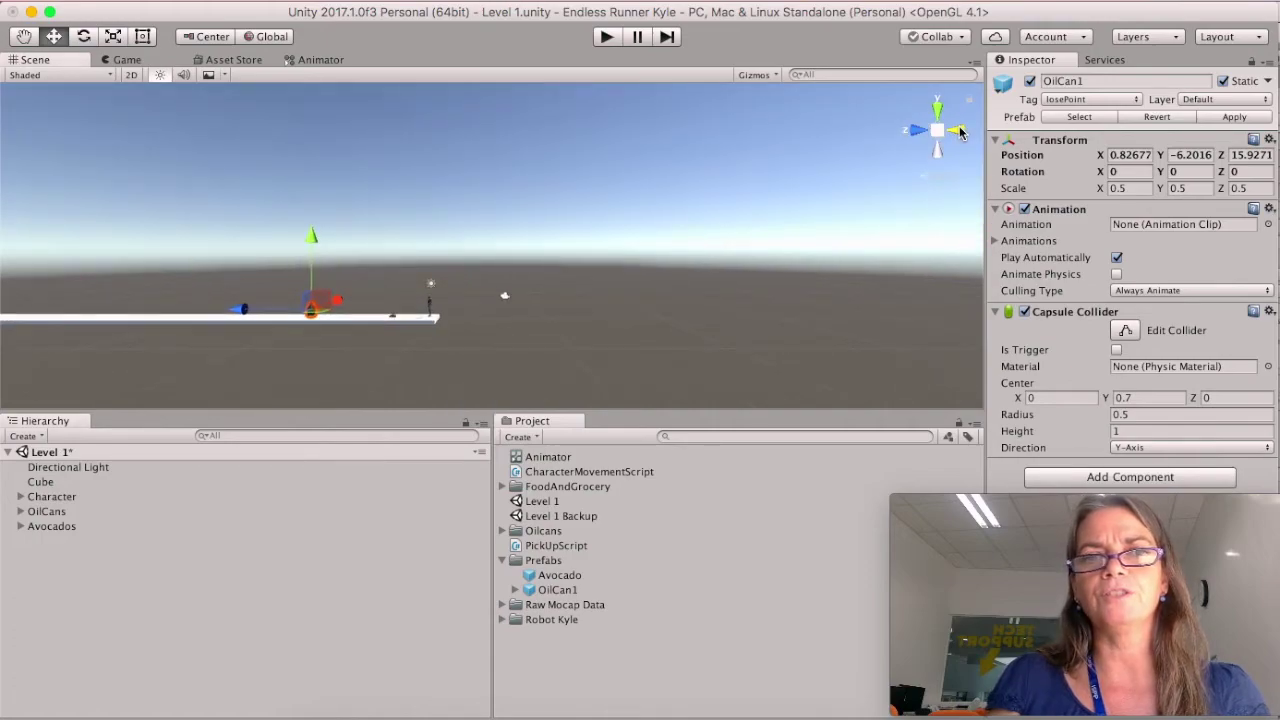
{"action": "left_click", "coordinate": [917, 133]}
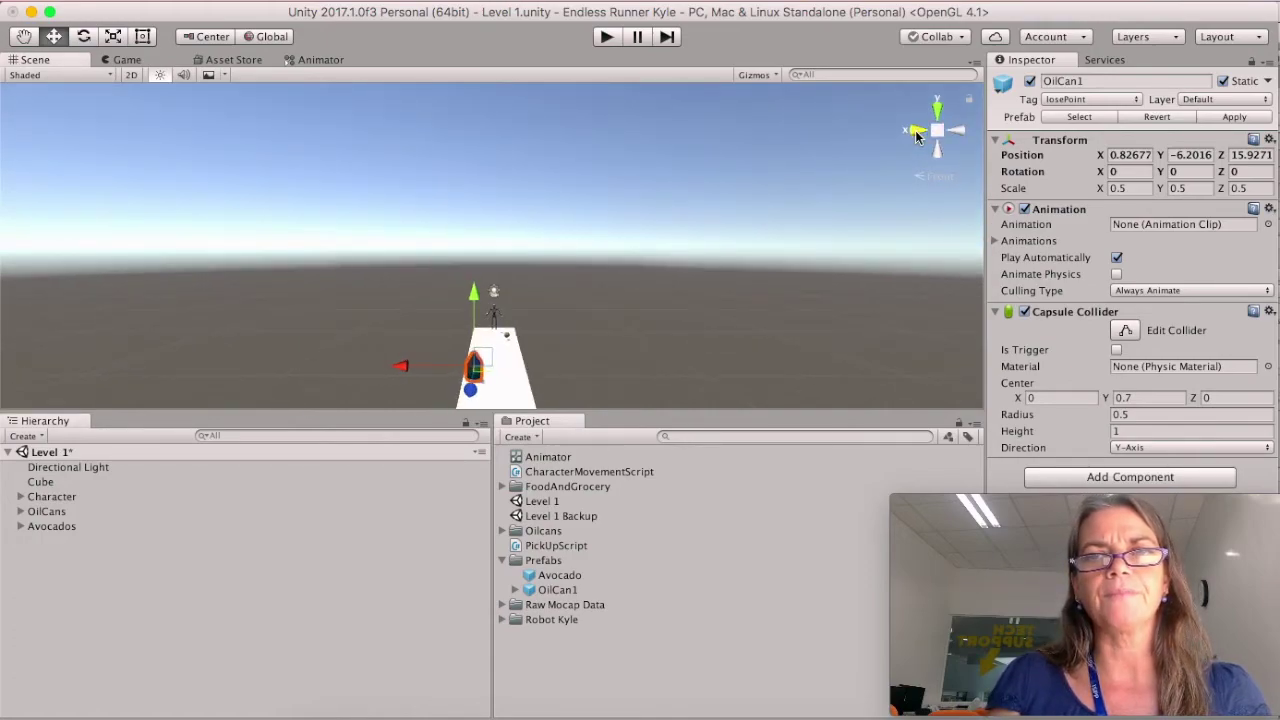
{"action": "left_click", "coordinate": [917, 133]}
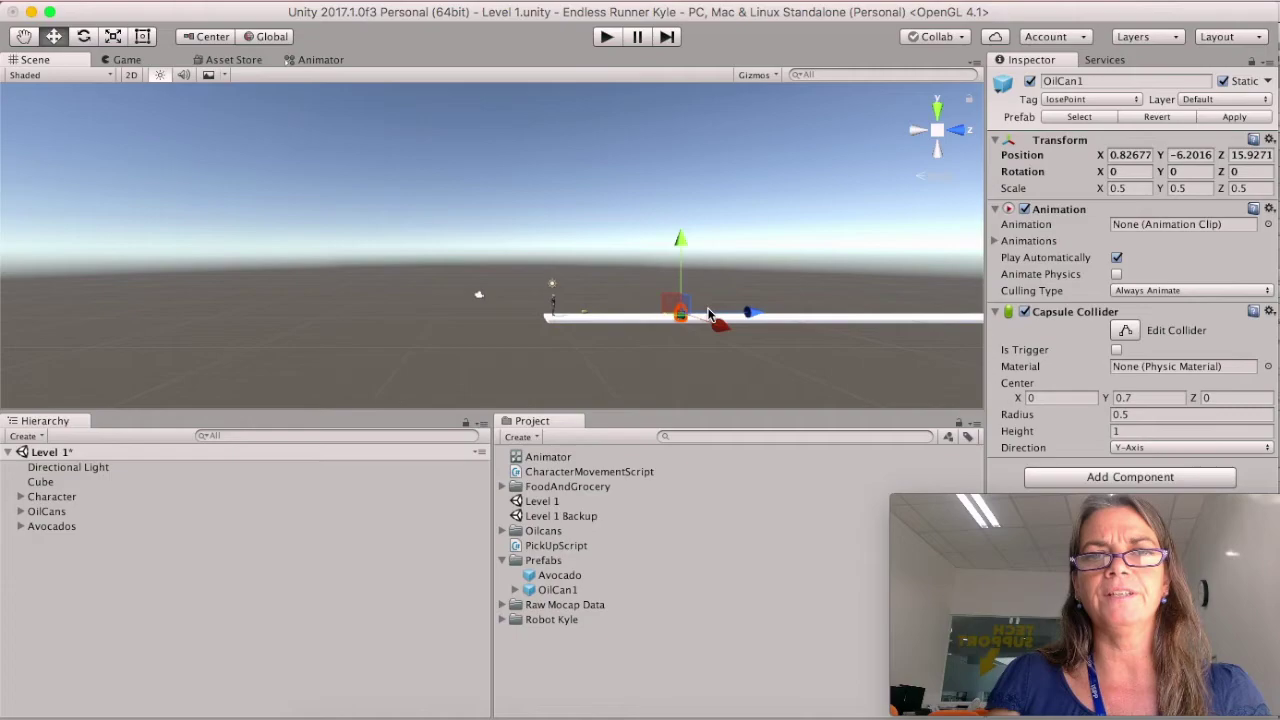
{"action": "scroll", "coordinate": [707, 313], "scroll_direction": "up", "scroll_amount": 5}
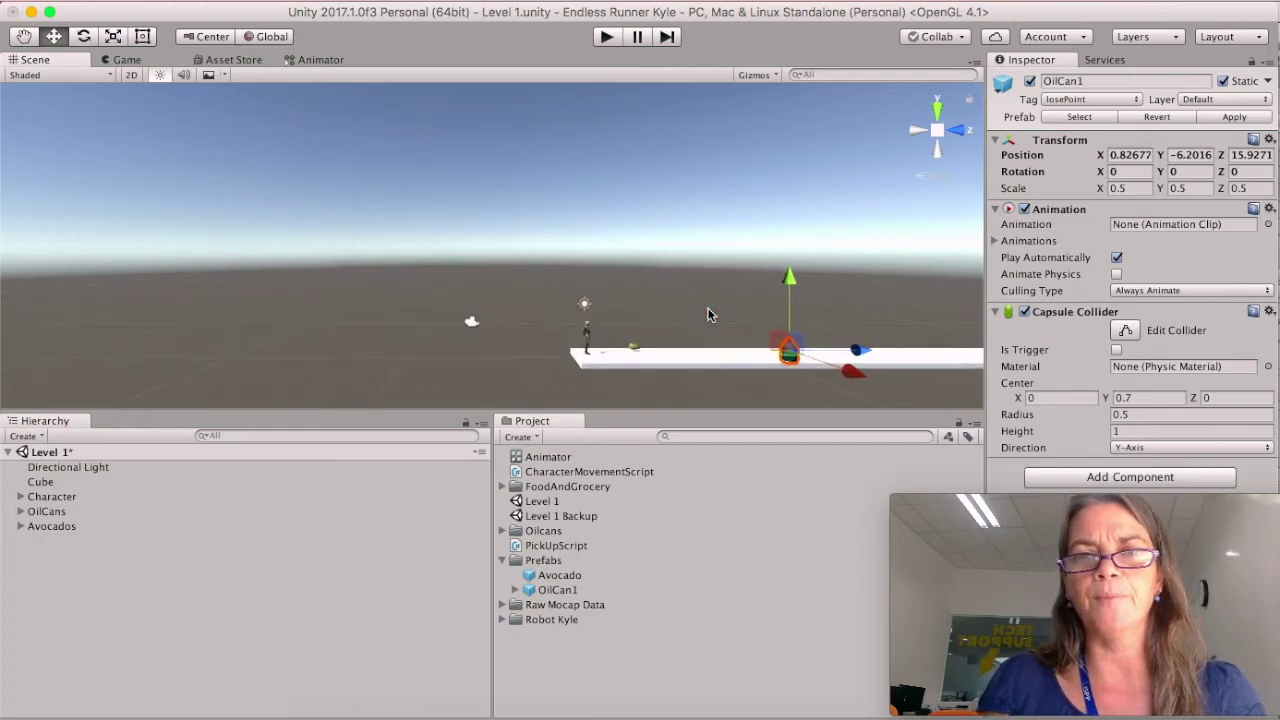
{"action": "left_click", "coordinate": [22, 37]}
{"action": "left_click_drag", "start_coordinate": [669, 289], "coordinate": [292, 302]}
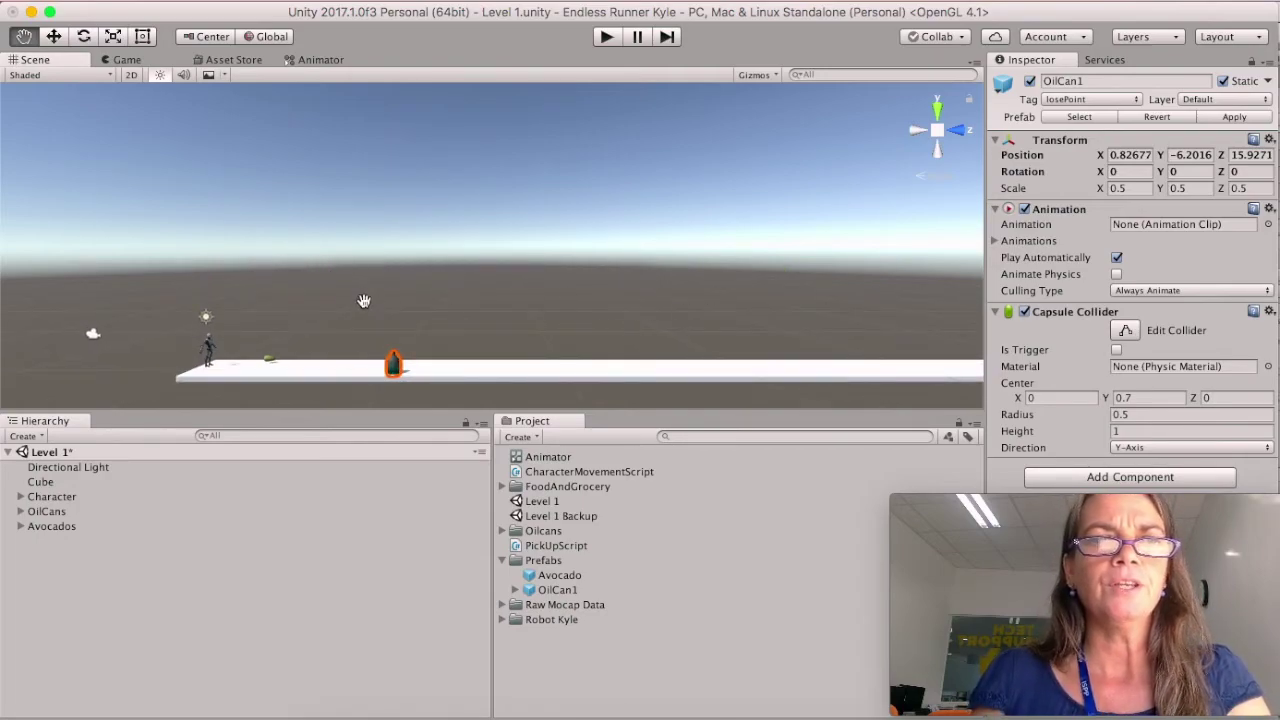
{"action": "left_click_drag", "start_coordinate": [264, 297], "coordinate": [290, 272]}
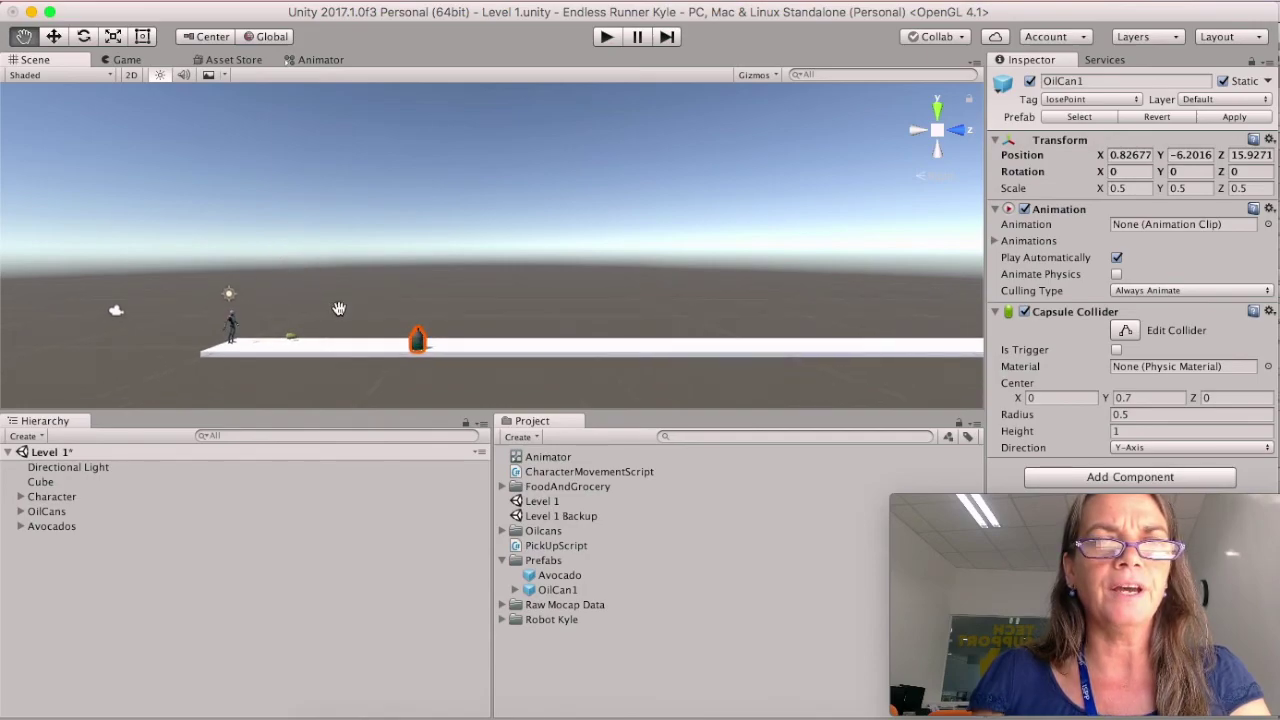
{"action": "scroll", "coordinate": [339, 308], "scroll_direction": "up", "scroll_amount": 5}
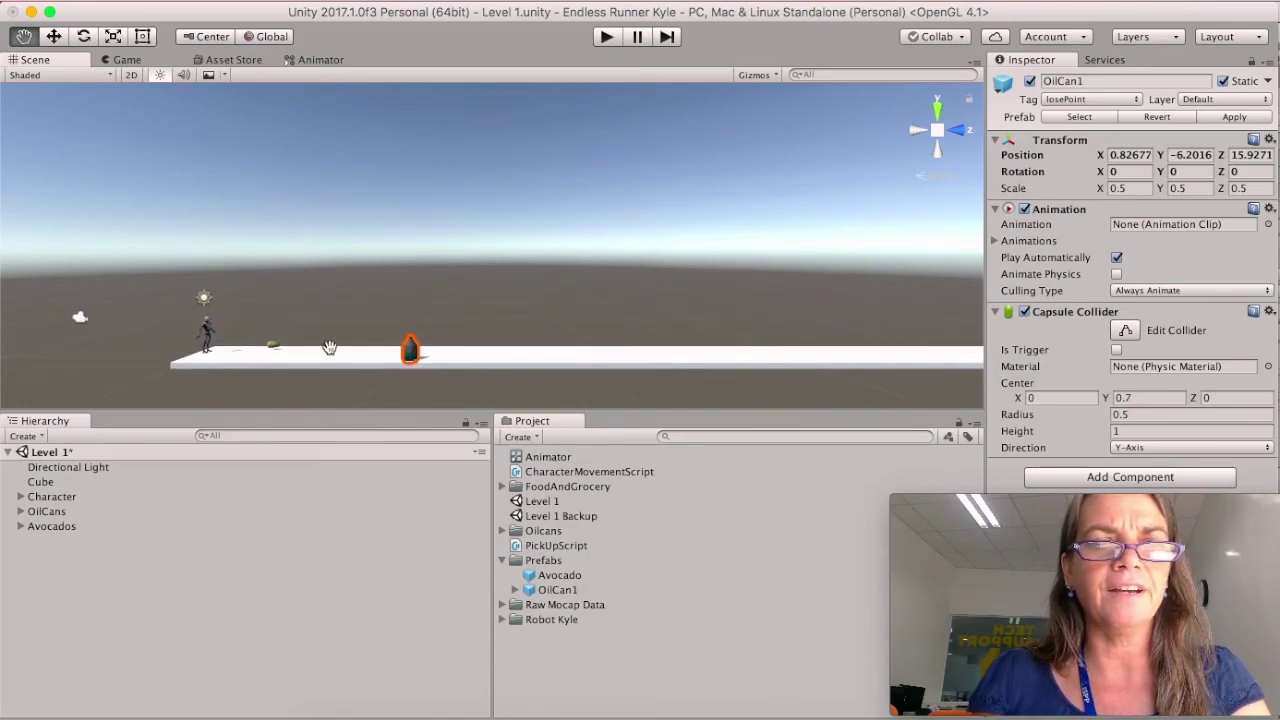
{"action": "left_click", "coordinate": [643, 686]}
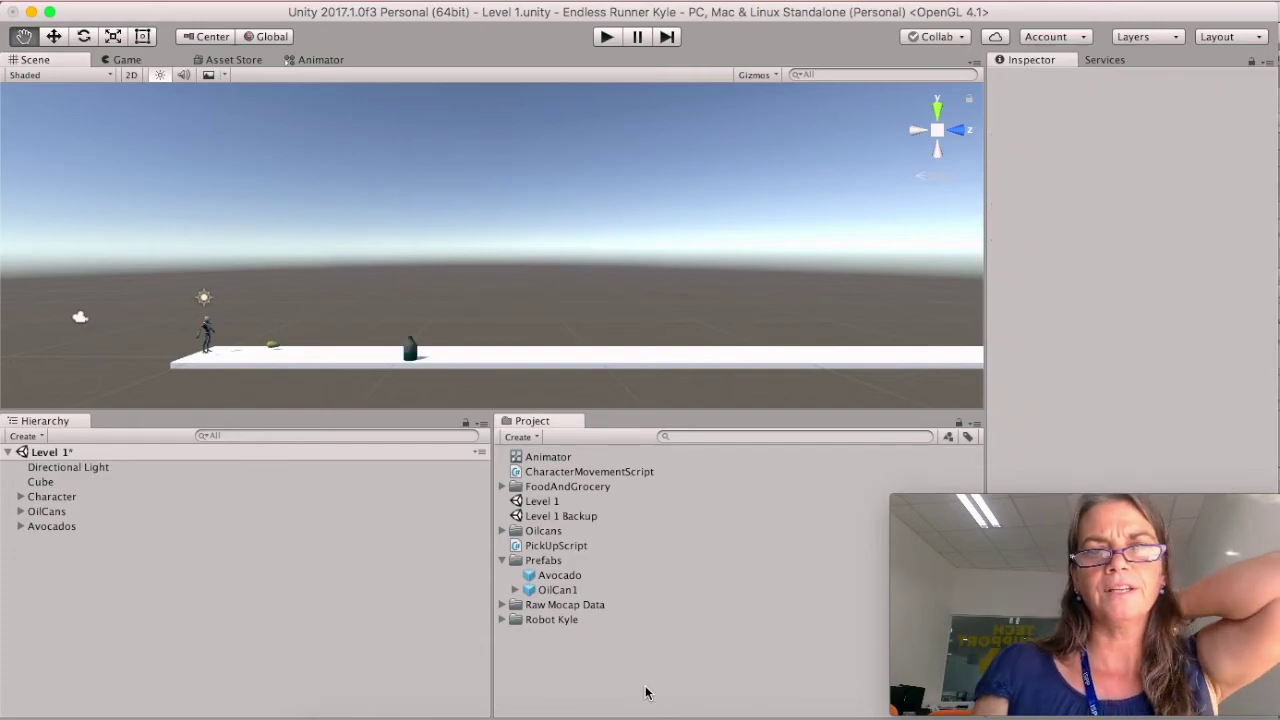
{"action": "left_click_drag", "start_coordinate": [560, 575], "coordinate": [598, 440]}
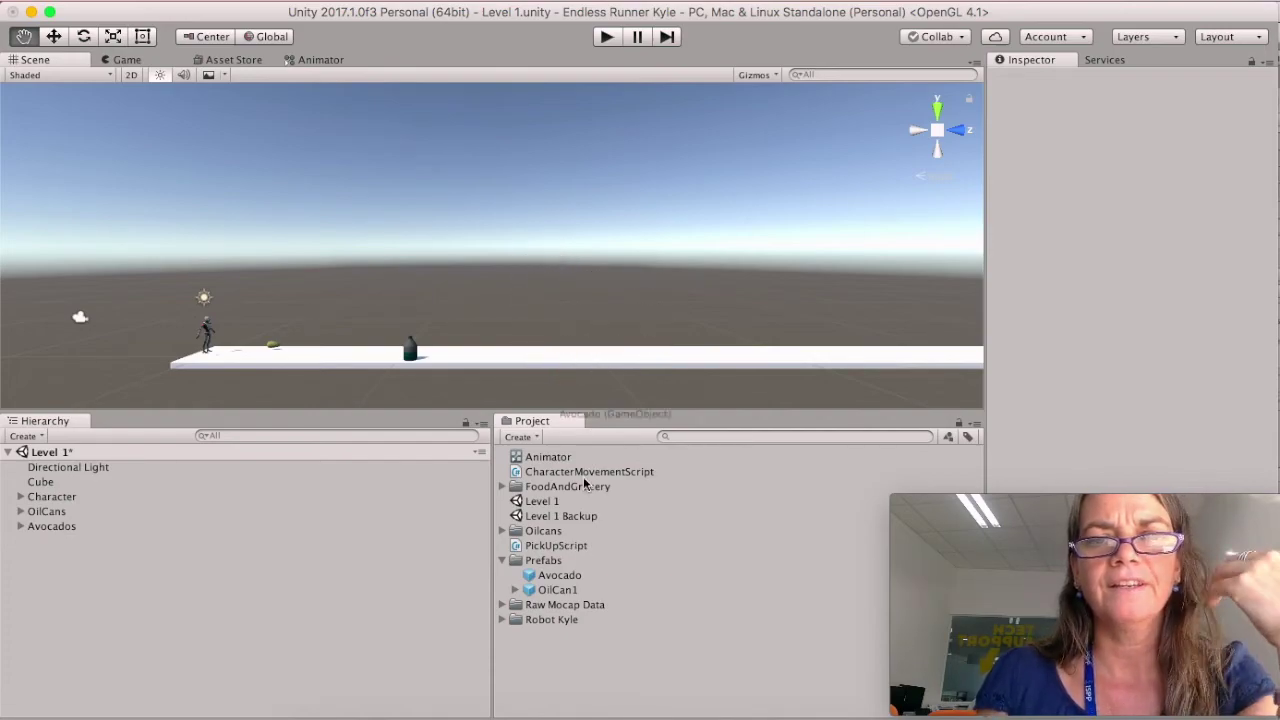
{"action": "left_click", "coordinate": [557, 578]}
{"action": "left_click_drag", "start_coordinate": [557, 578], "coordinate": [531, 347]}
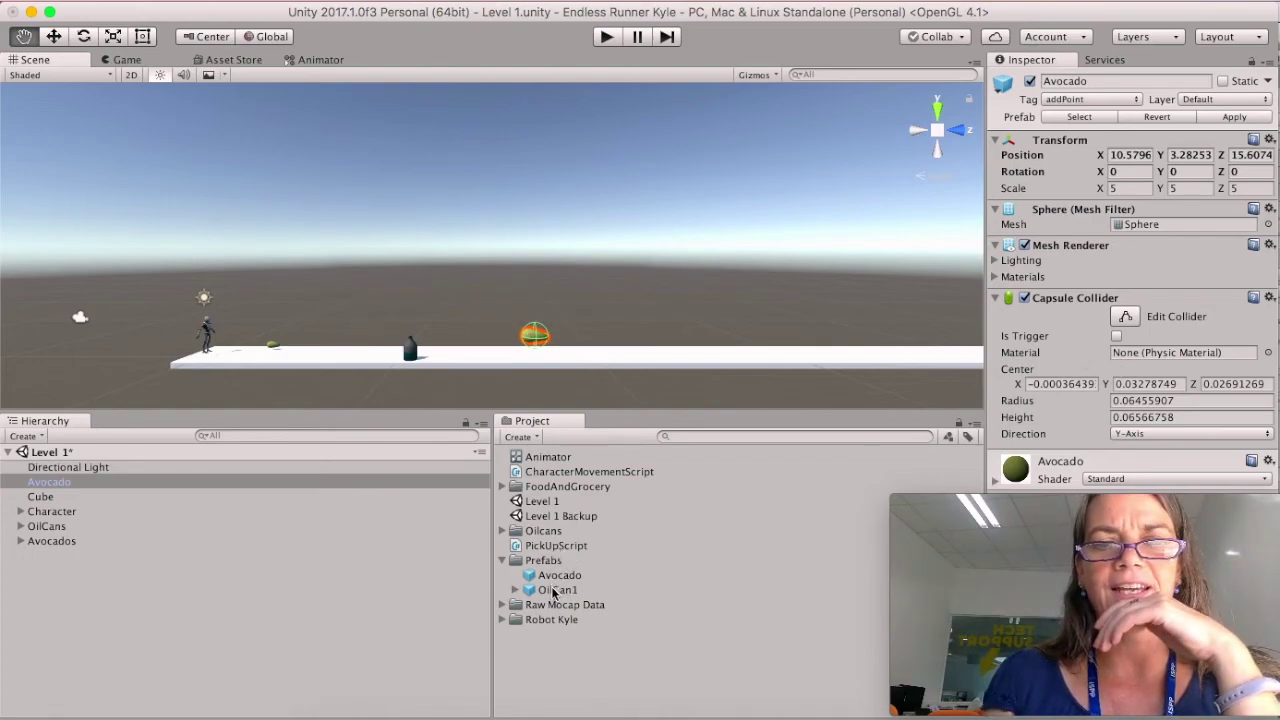
{"action": "left_click_drag", "start_coordinate": [553, 591], "coordinate": [615, 379]}
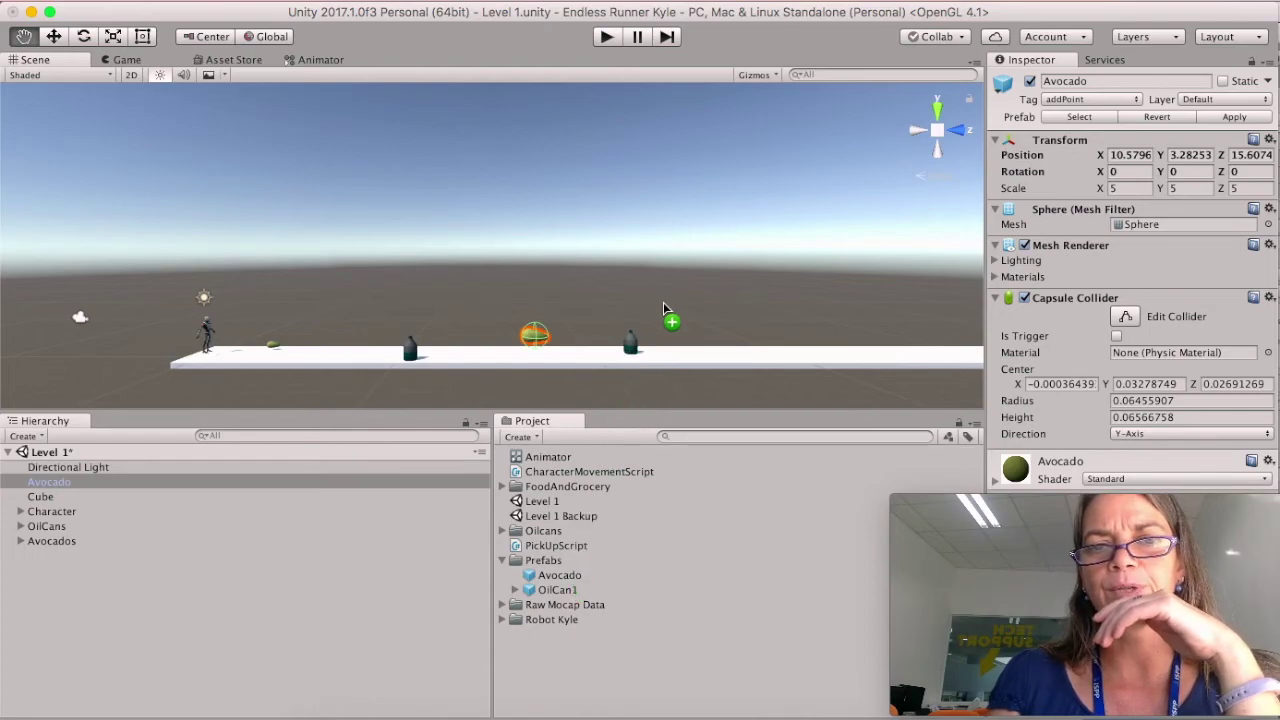
{"action": "left_click_drag", "start_coordinate": [663, 302], "coordinate": [666, 304]}
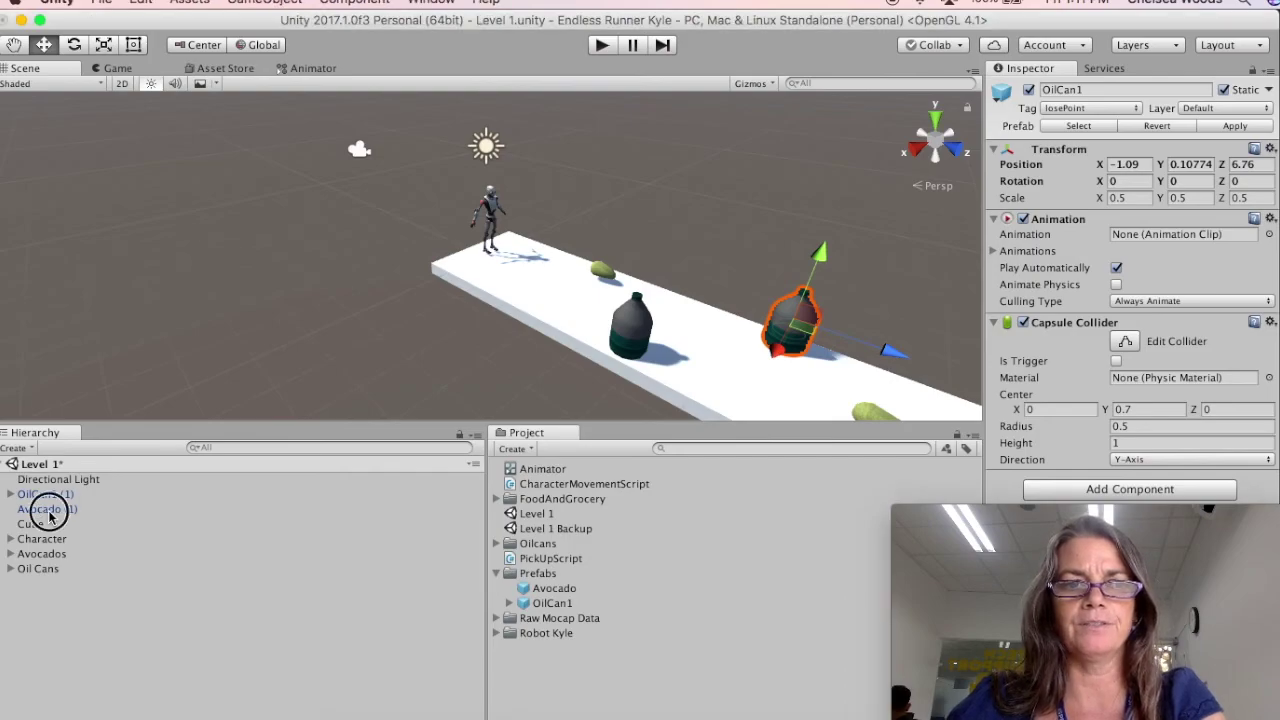
Parent Avocado (1) under Avocados and OilCan1 (1) under Oil Cans, and collapse both groups.
{"action": "left_click_drag", "start_coordinate": [46, 509], "coordinate": [42, 554]}
{"action": "left_click_drag", "start_coordinate": [45, 494], "coordinate": [22, 593]}
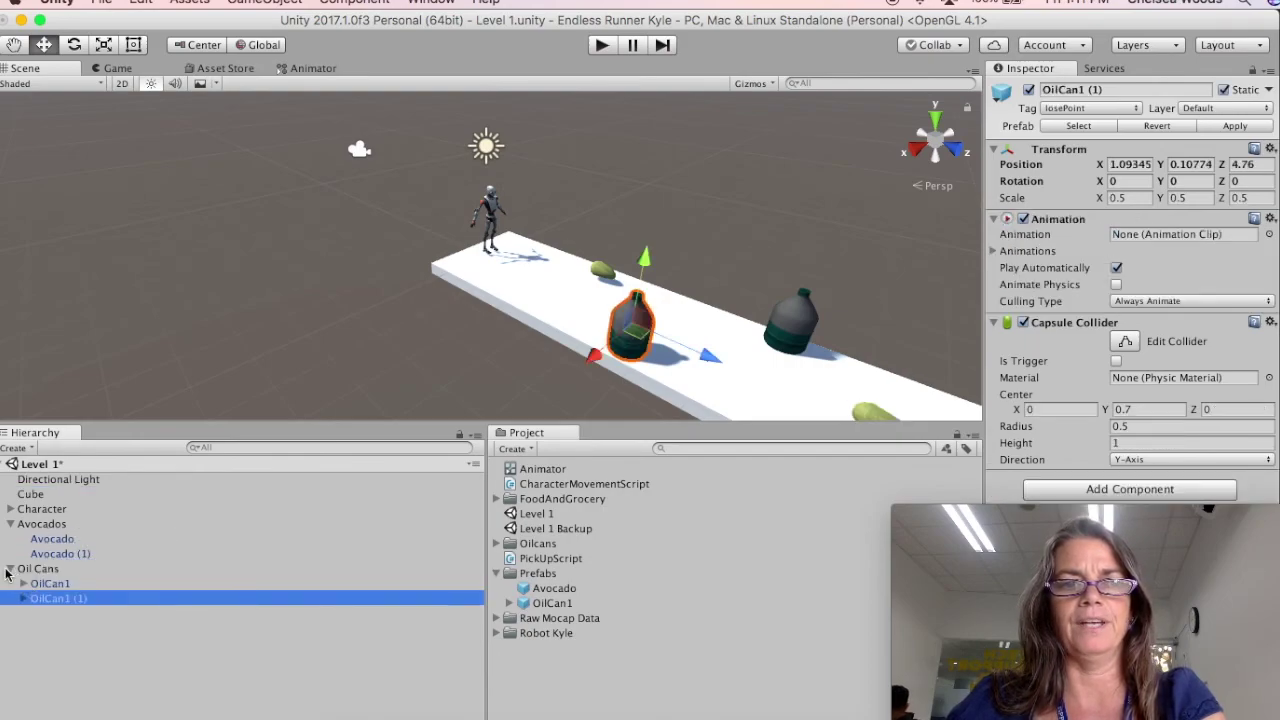
{"action": "left_click", "coordinate": [10, 568]}
{"action": "left_click", "coordinate": [10, 524]}
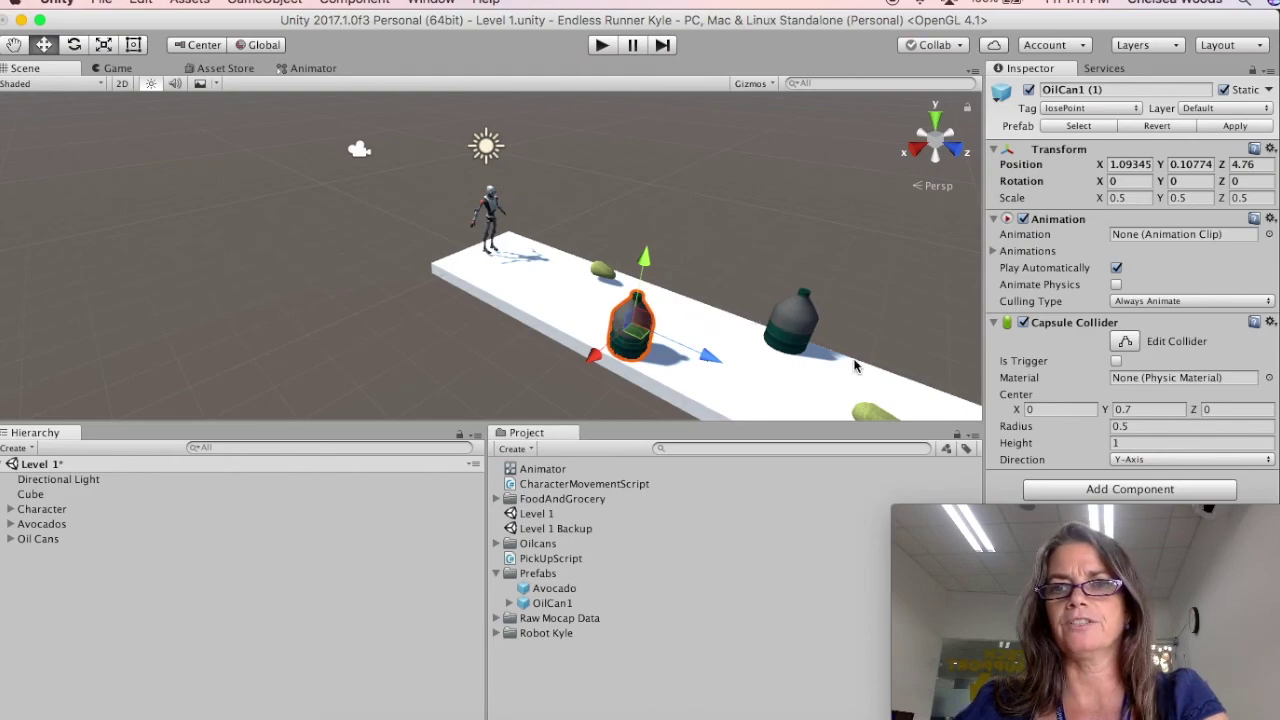
Play-test the level to watch the character run past the placed pickups, and stop the game.
{"action": "left_click", "coordinate": [601, 48]}
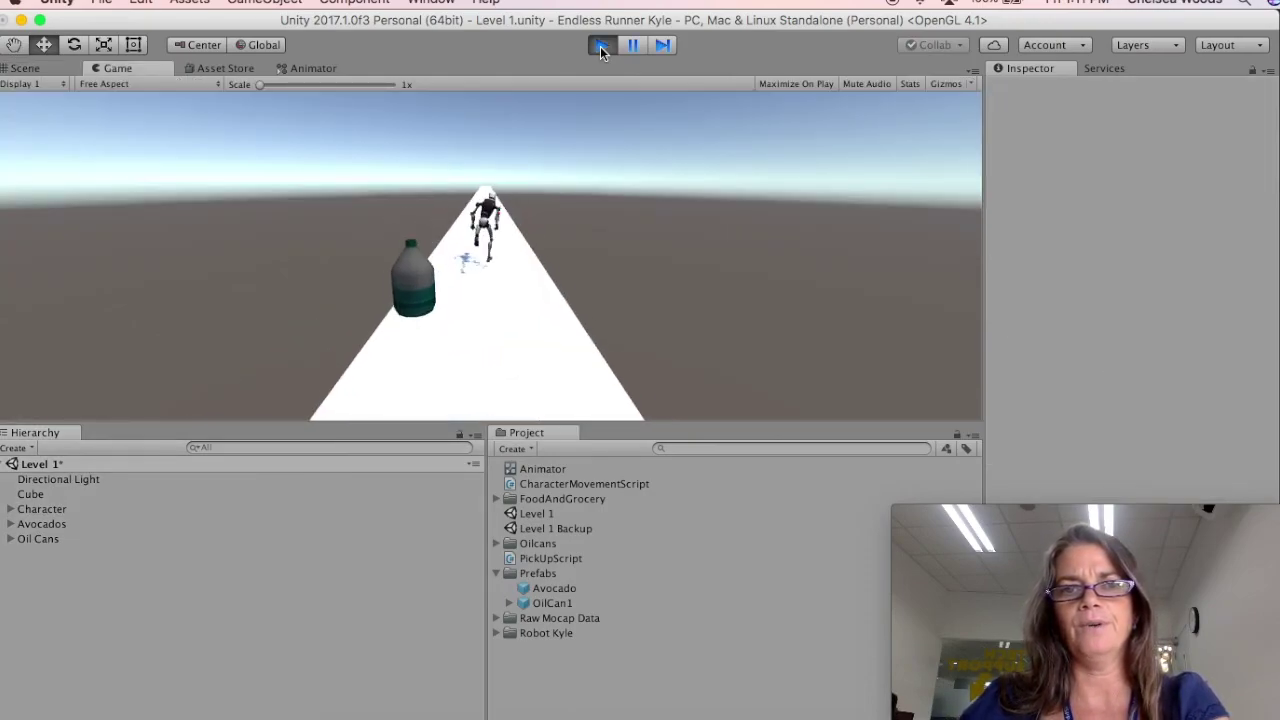
{"action": "left_click", "coordinate": [601, 46]}
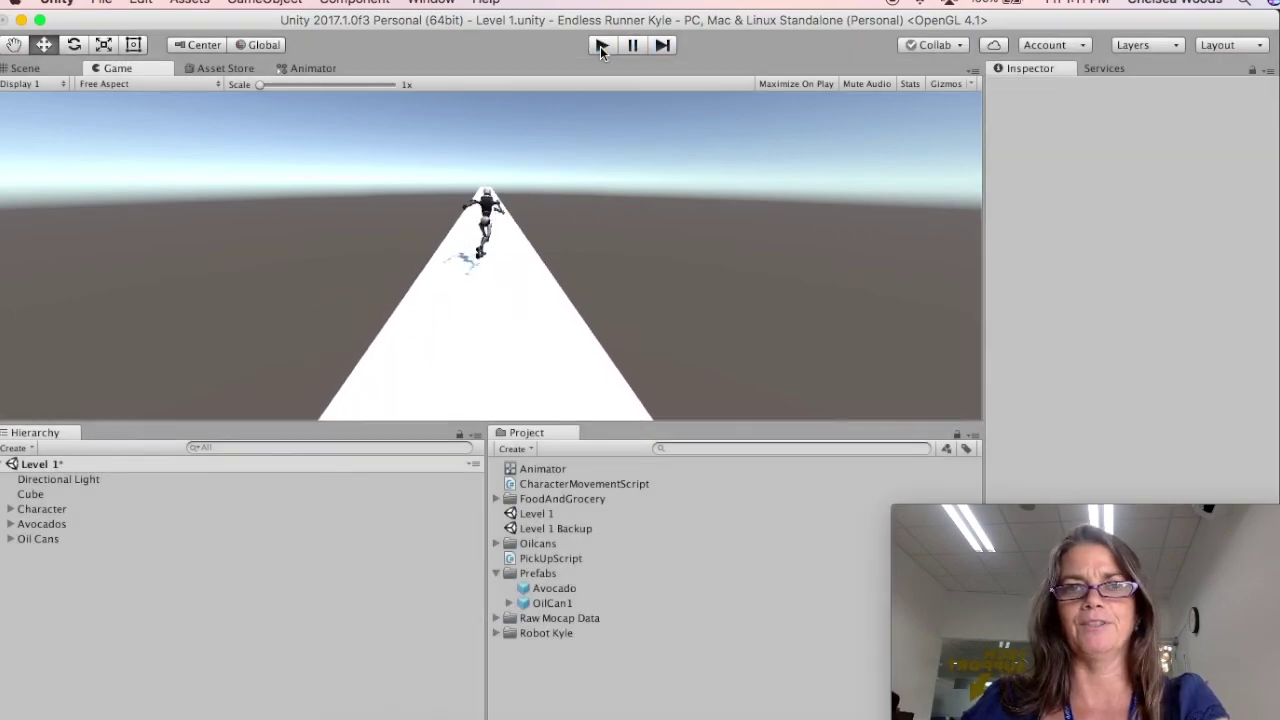